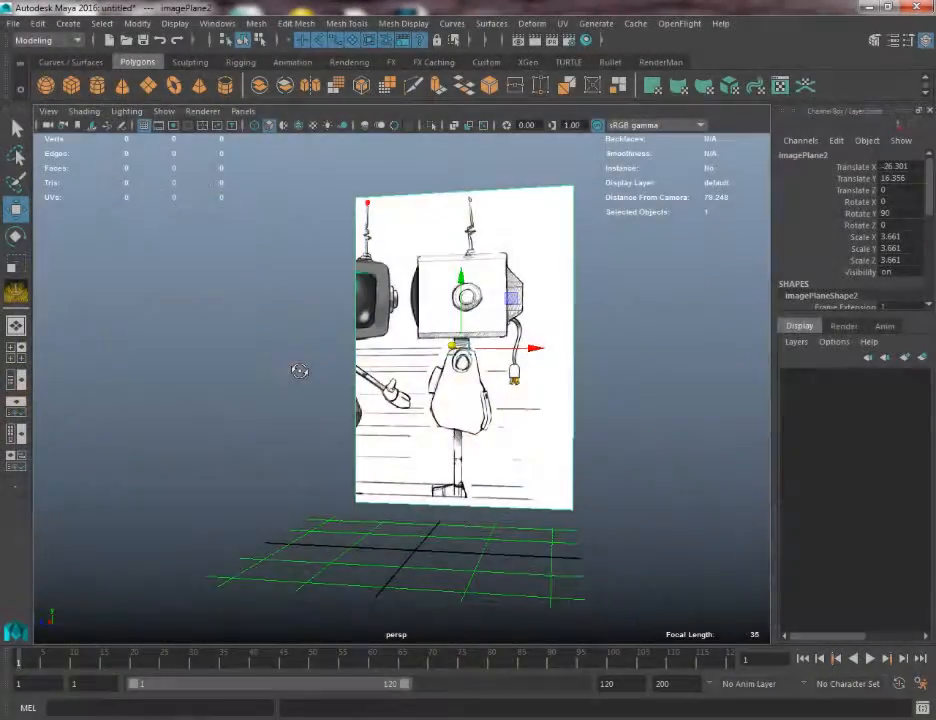
# Deselect the side reference image plane so that nothing in the scene is selected
pyautogui.keyDown('alt'); pyautogui.moveTo(299, 371); pyautogui.dragTo(401, 396); pyautogui.keyUp('alt')
pyautogui.keyDown('alt'); pyautogui.moveTo(418, 411); pyautogui.dragTo(358, 310, button='right'); pyautogui.keyUp('alt')
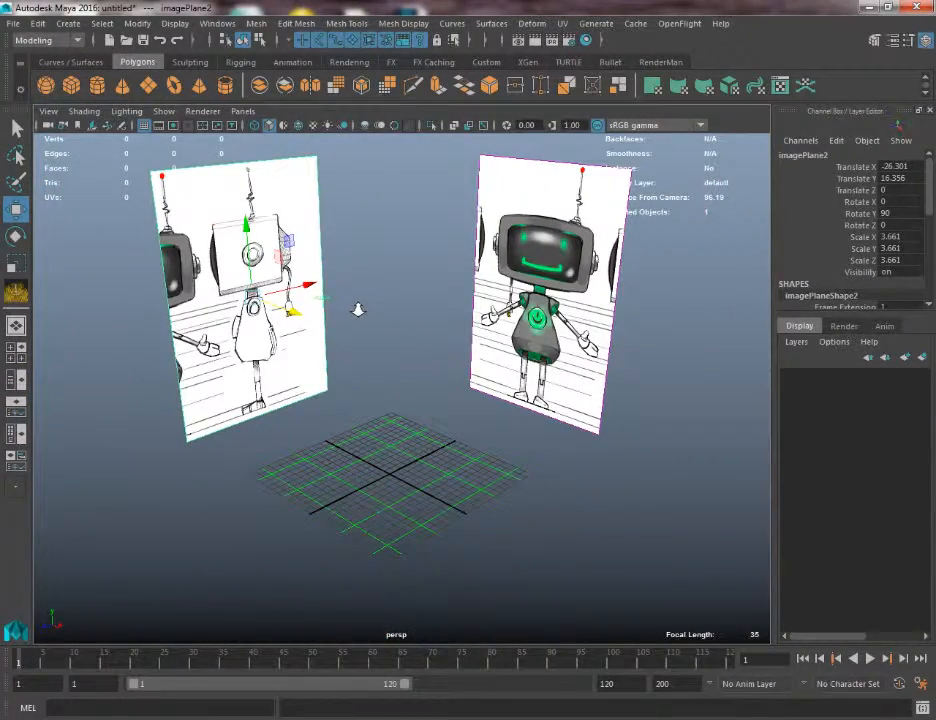
pyautogui.click(358, 310)
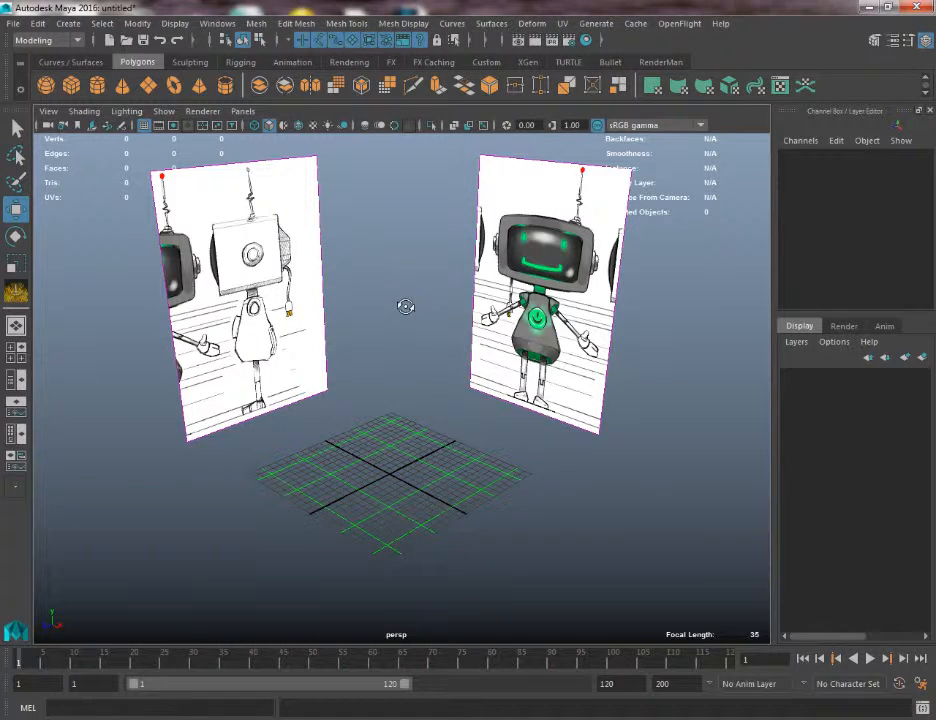
pyautogui.keyDown('alt'); pyautogui.moveTo(405, 306); pyautogui.dragTo(437, 468); pyautogui.keyUp('alt')
pyautogui.keyDown('alt'); pyautogui.moveTo(437, 468); pyautogui.dragTo(508, 400, button='middle'); pyautogui.keyUp('alt')
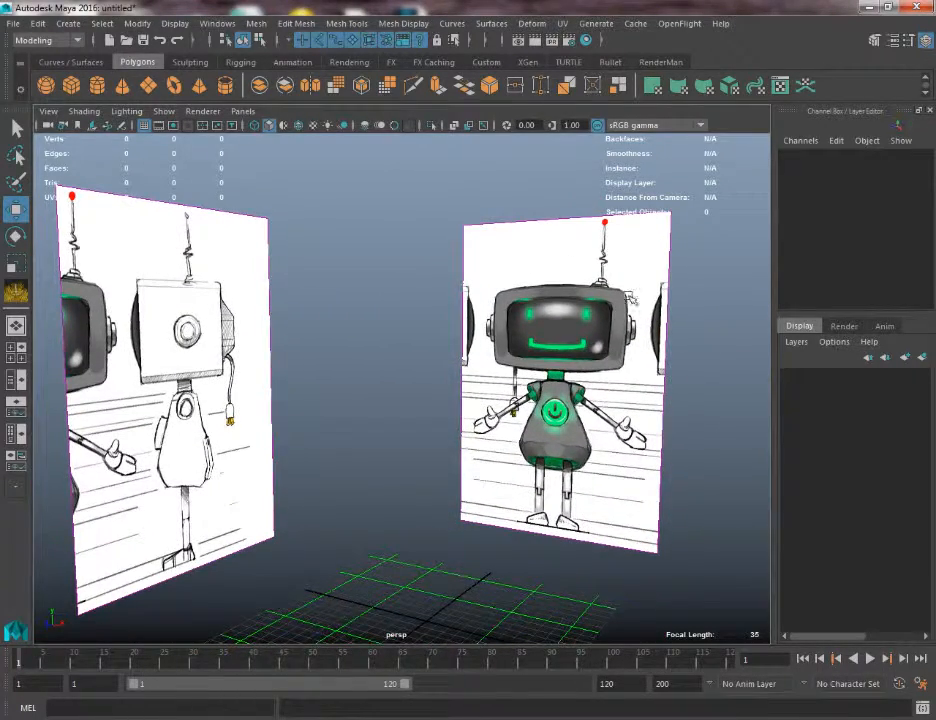
pyautogui.click(71, 85)
pyautogui.keyDown('alt'); pyautogui.moveTo(426, 567); pyautogui.dragTo(476, 560); pyautogui.keyUp('alt')
pyautogui.press('Delete')
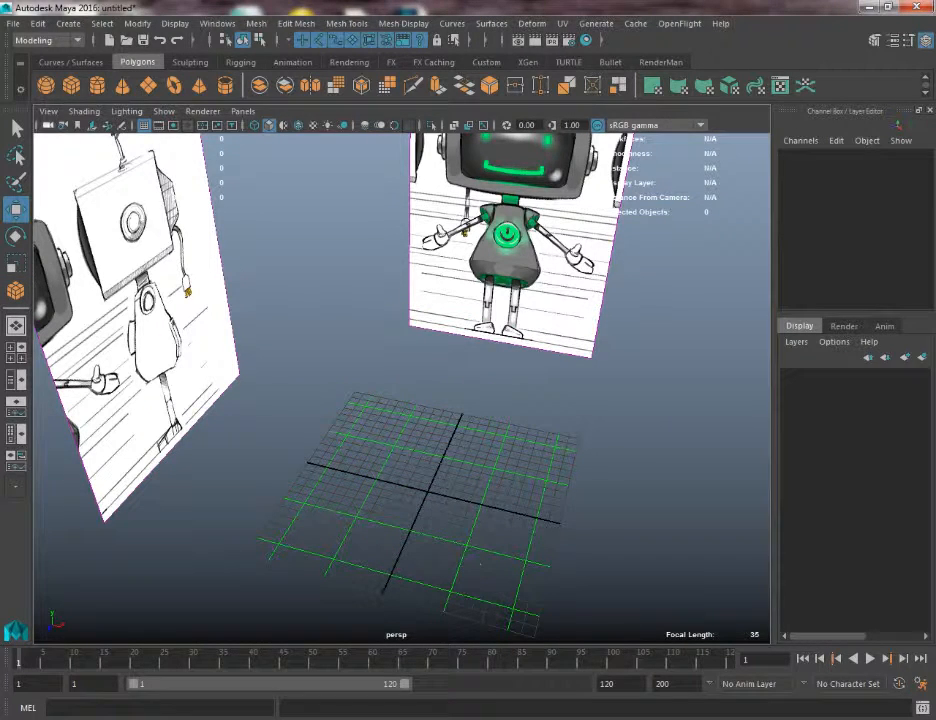
# Turn off Interactive Creation for polygon primitives
pyautogui.click(67, 23)
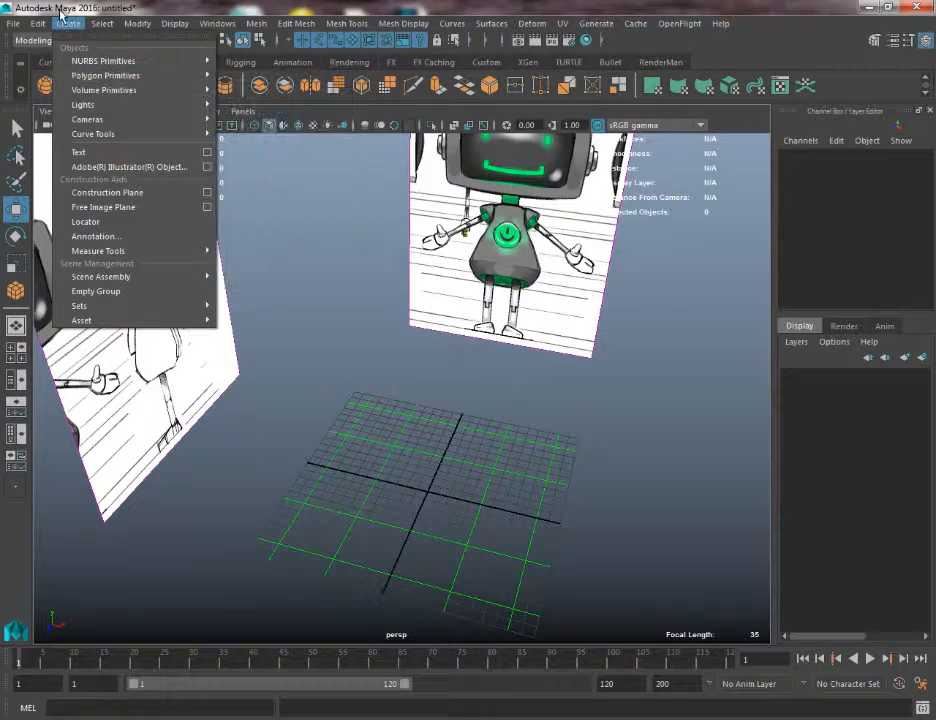
pyautogui.click(63, 24)
pyautogui.click(66, 24)
pyautogui.moveTo(110, 76)
pyautogui.click(280, 266)
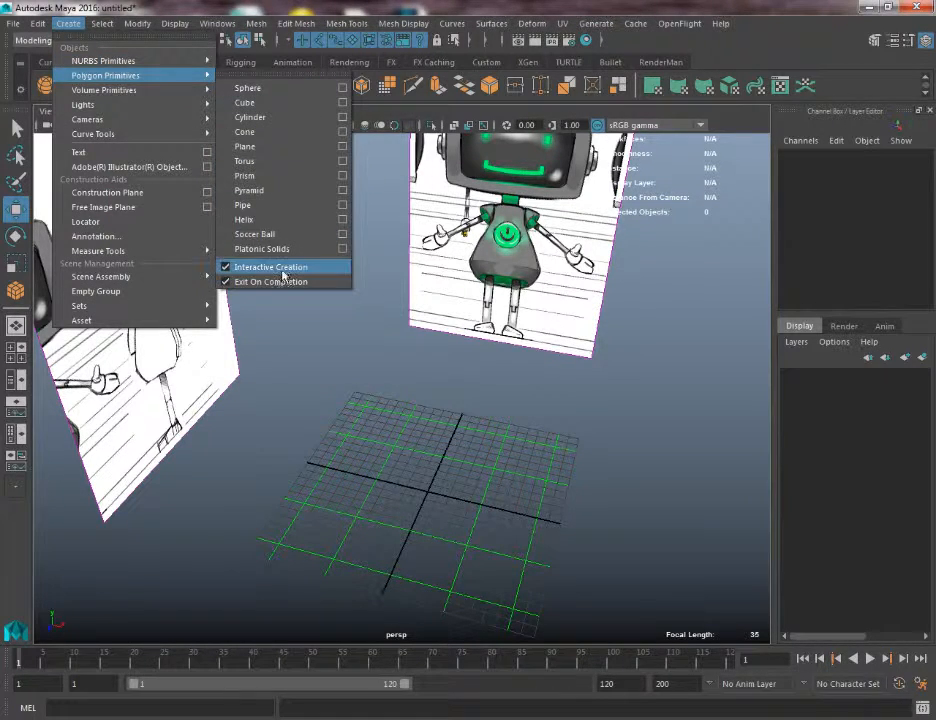
pyautogui.click(64, 24)
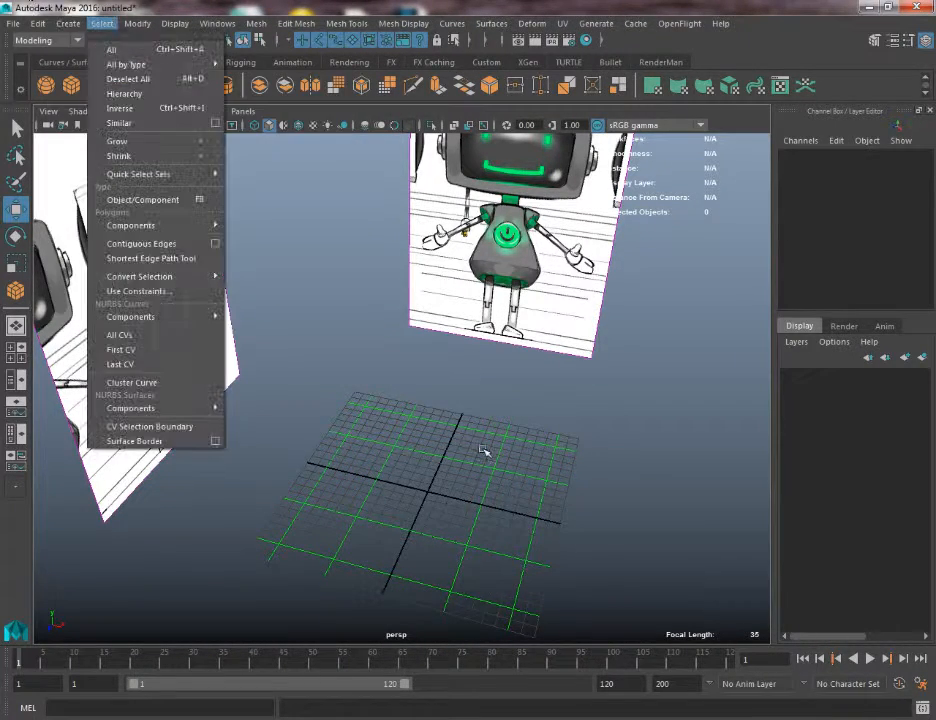
pyautogui.click(482, 449)
# Create a default polygon cube at the origin and raise it between the reference images to about Translate Y 22.65
pyautogui.click(71, 85)
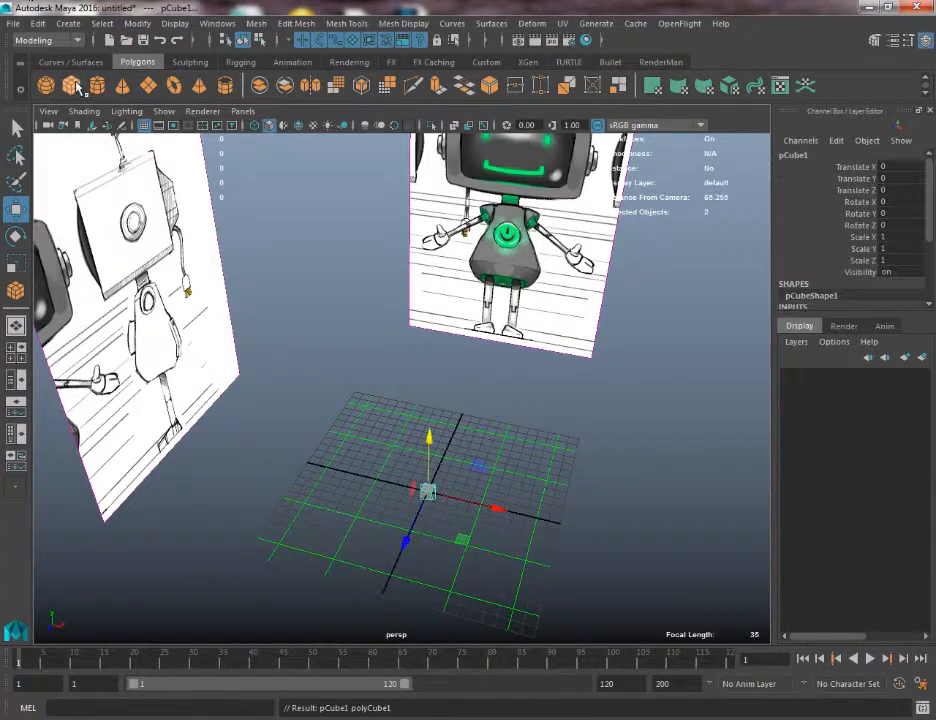
pyautogui.press('f')
pyautogui.keyDown('alt'); pyautogui.moveTo(415, 511); pyautogui.dragTo(312, 335, button='right'); pyautogui.keyUp('alt')
pyautogui.keyDown('alt'); pyautogui.moveTo(311, 335); pyautogui.dragTo(400, 560); pyautogui.keyUp('alt')
pyautogui.keyDown('alt'); pyautogui.moveTo(400, 560); pyautogui.dragTo(330, 300, button='right'); pyautogui.keyUp('alt')
pyautogui.keyDown('alt'); pyautogui.moveTo(400, 520); pyautogui.dragTo(390, 345); pyautogui.keyUp('alt')
pyautogui.keyDown('alt'); pyautogui.moveTo(390, 345); pyautogui.dragTo(325, 258, button='right'); pyautogui.keyUp('alt')
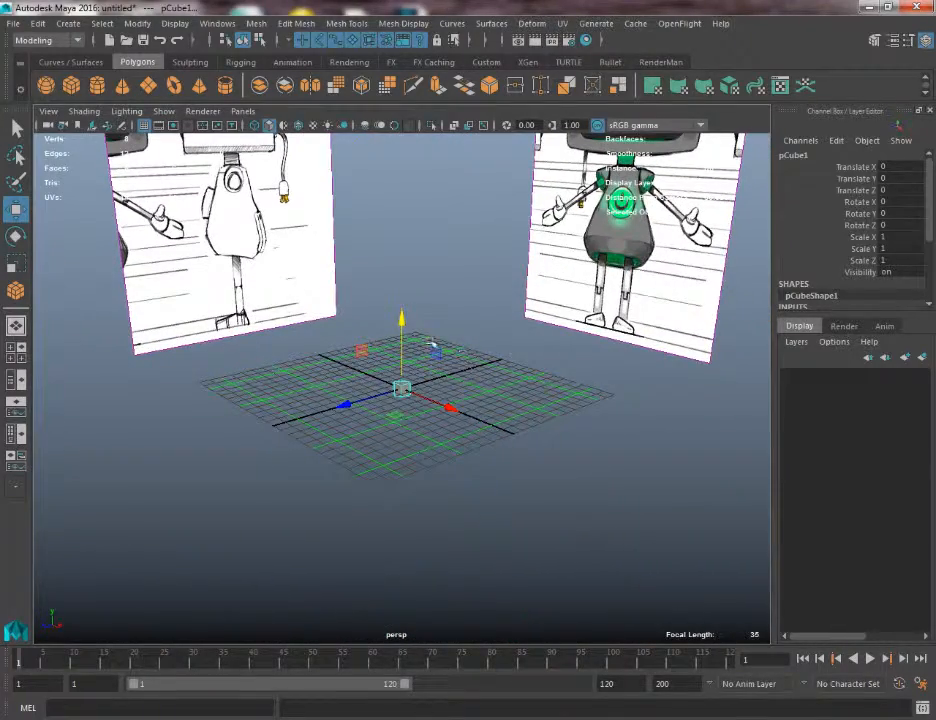
pyautogui.moveTo(401, 325); pyautogui.dragTo(401, 70)
pyautogui.keyDown('alt'); pyautogui.moveTo(338, 444); pyautogui.dragTo(345, 590, button='middle'); pyautogui.keyUp('alt')
pyautogui.keyDown('alt'); pyautogui.moveTo(390, 420); pyautogui.dragTo(305, 325, button='right'); pyautogui.keyUp('alt')
# Try scaling the small cube up uniformly by about 8.6, and undo the scaling
pyautogui.press('r')
pyautogui.moveTo(407, 328); pyautogui.dragTo(468, 330)
pyautogui.hotkey('ctrl', 'z')
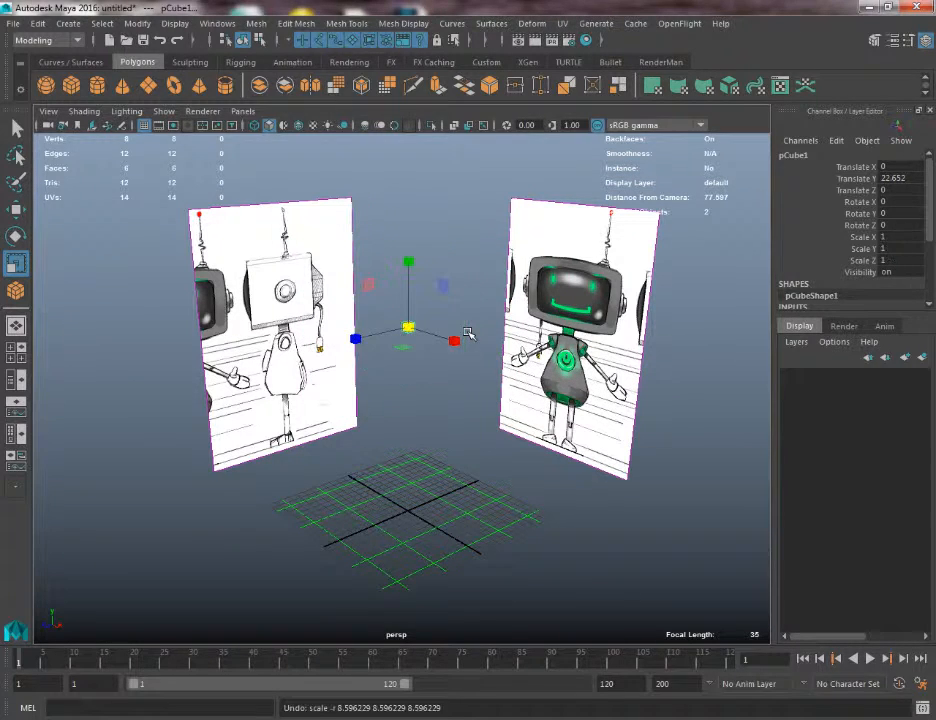
# Delete the small cube and turn Interactive Creation back on for polygon primitives
pyautogui.press('Delete')
pyautogui.click(67, 23)
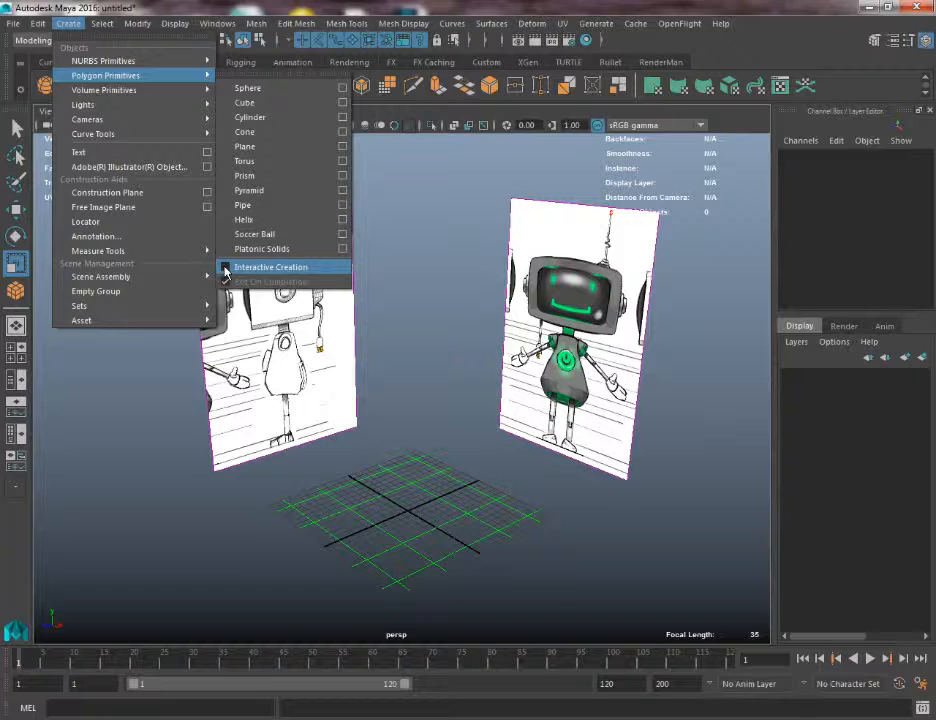
pyautogui.click(226, 267)
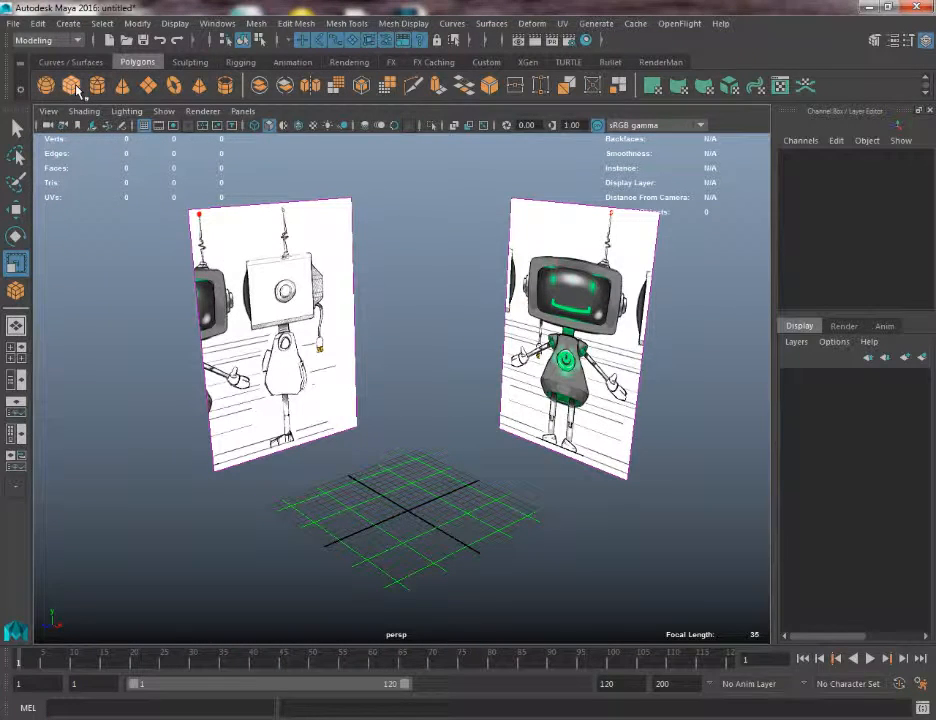
# Draw a trial polygon cube interactively around the centre of the grid and delete it
pyautogui.click(71, 86)
pyautogui.moveTo(458, 505)
pyautogui.keyDown('alt'); pyautogui.mouseDown()
pyautogui.moveTo(424, 518)
pyautogui.moveTo(430, 545)
pyautogui.moveTo(445, 549)
pyautogui.moveTo(424, 522)
pyautogui.moveTo(320, 518)
pyautogui.moveTo(359, 579)
pyautogui.moveTo(357, 549)
pyautogui.moveTo(397, 536)
pyautogui.moveTo(378, 537)
pyautogui.moveTo(338, 461)
pyautogui.mouseUp(); pyautogui.keyUp('alt')
pyautogui.scroll(5, 418, 518)
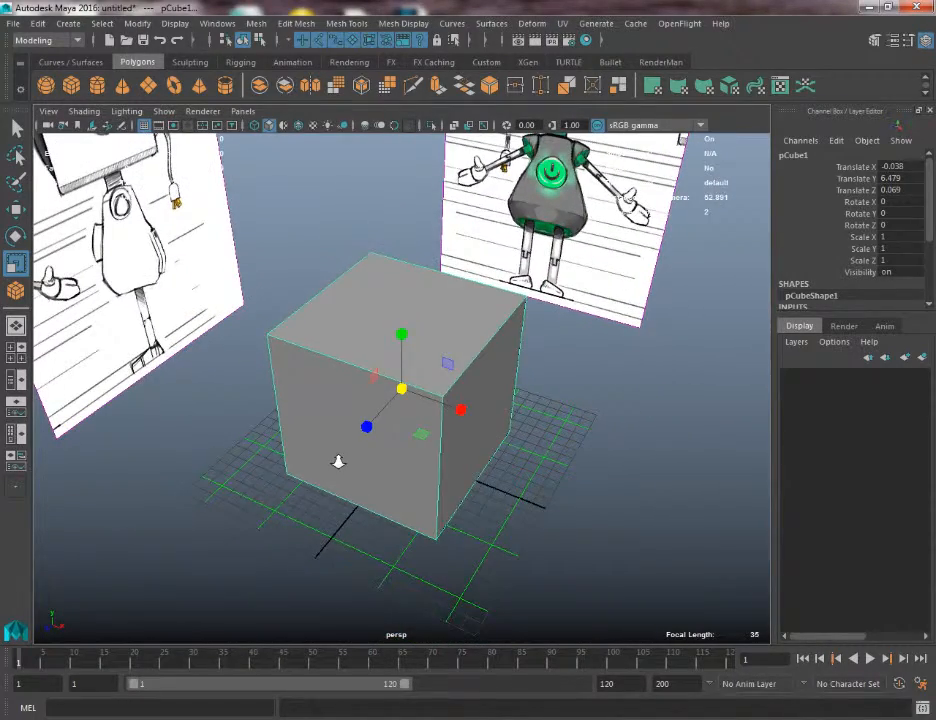
pyautogui.press('Delete')
# Draw an off-centre trial box interactively on the grid, at about X 2.17 and Z 1.49, and delete it
pyautogui.click(68, 83)
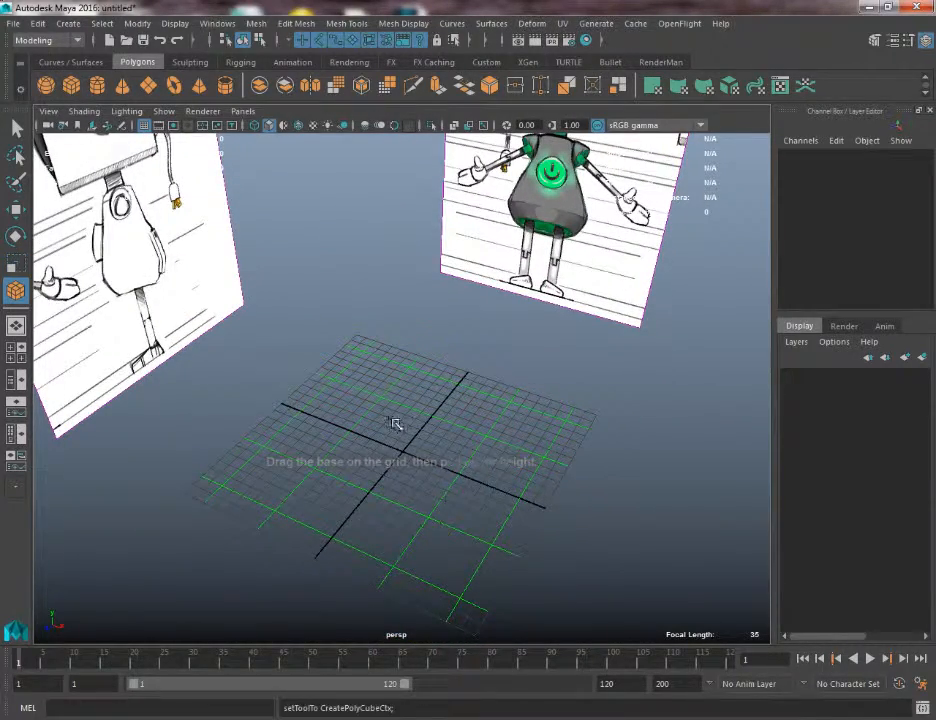
pyautogui.moveTo(381, 408)
pyautogui.mouseDown()
pyautogui.moveTo(463, 538)
pyautogui.moveTo(463, 556)
pyautogui.moveTo(463, 314)
pyautogui.moveTo(265, 361)
pyautogui.moveTo(407, 361)
pyautogui.moveTo(493, 378)
pyautogui.moveTo(500, 417)
pyautogui.moveTo(372, 374)
pyautogui.moveTo(294, 368)
pyautogui.mouseUp()
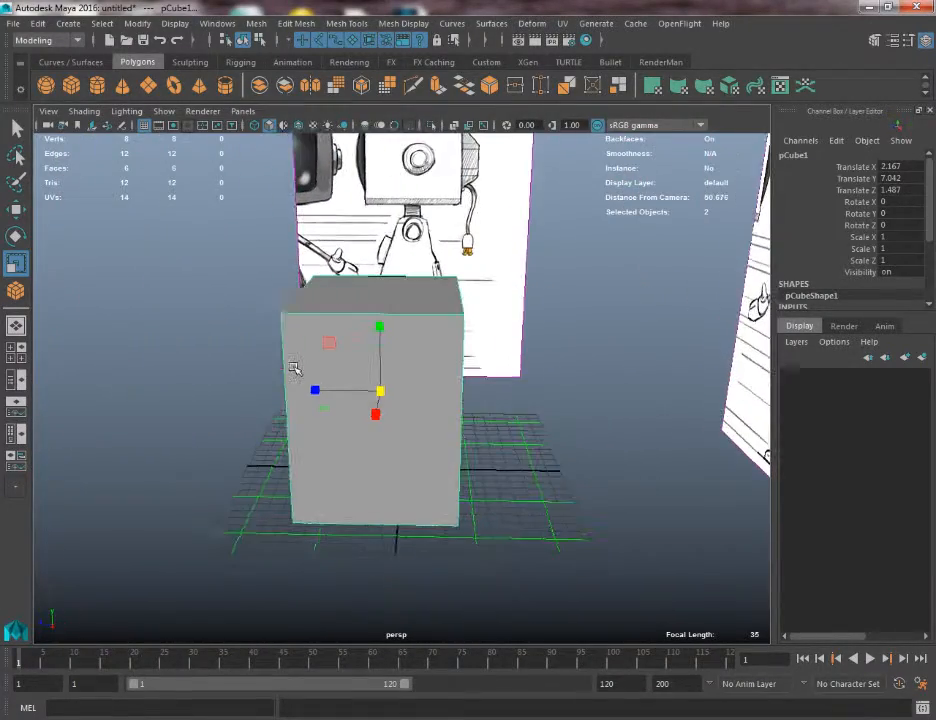
pyautogui.press('Delete')
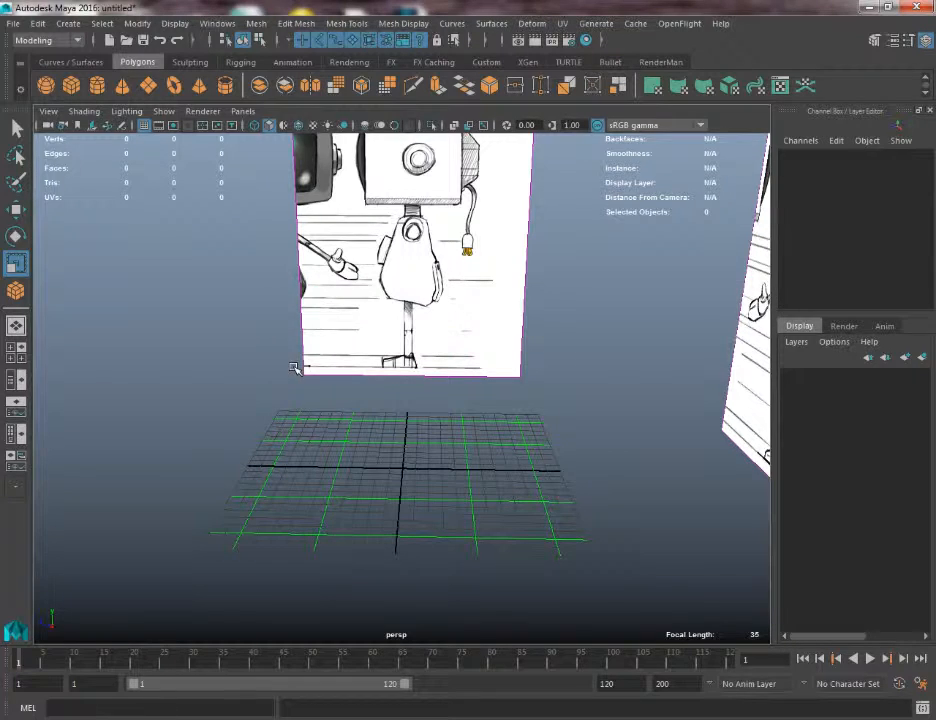
# Draw an evenly sided polygon cube interactively from the grid centre, with its centre at a height of about 6.27
pyautogui.keyDown('alt'); pyautogui.moveTo(503, 532); pyautogui.dragTo(570, 547); pyautogui.keyUp('alt')
pyautogui.press('g')
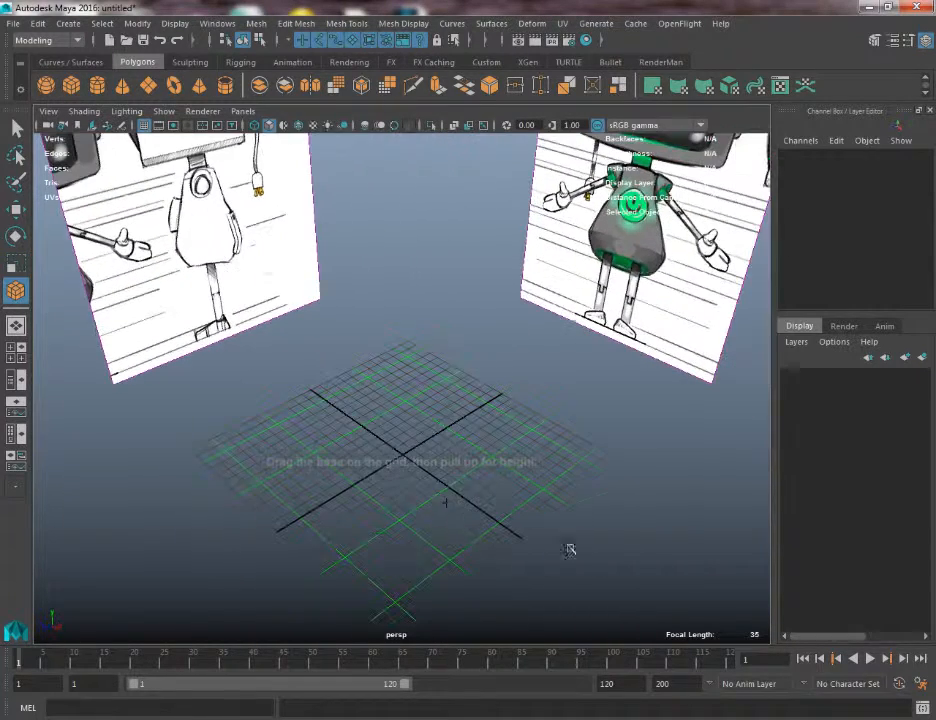
pyautogui.keyDown('shift'); pyautogui.moveTo(430, 483); pyautogui.dragTo(458, 489); pyautogui.keyUp('shift')
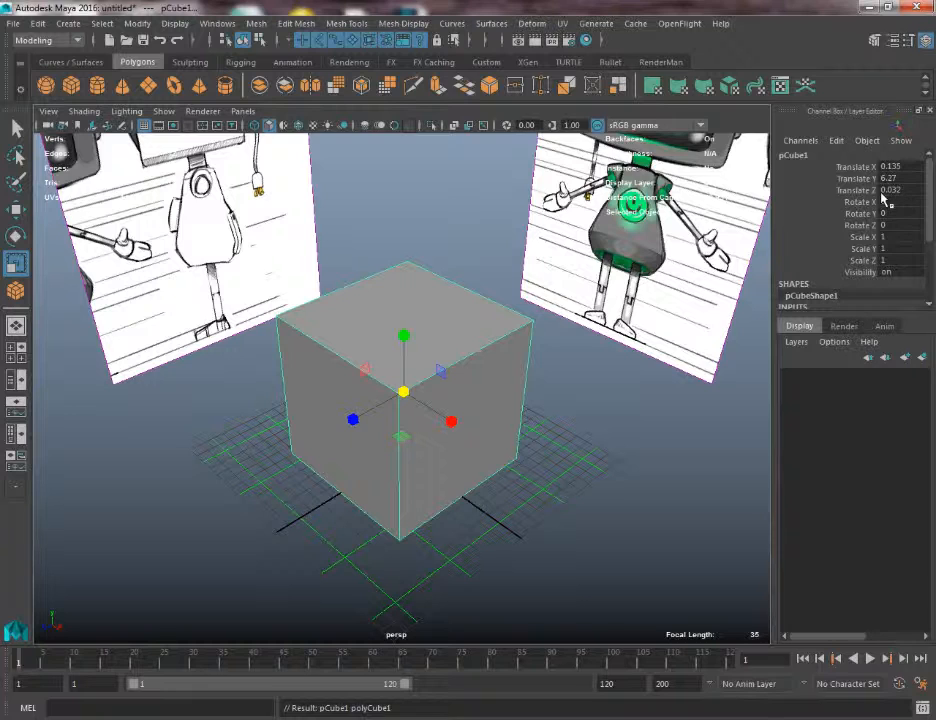
# Centre the cube on the grid by setting its Translate Z and Translate X to 0
pyautogui.doubleClick(888, 191)
pyautogui.write('0')
pyautogui.press('Return')
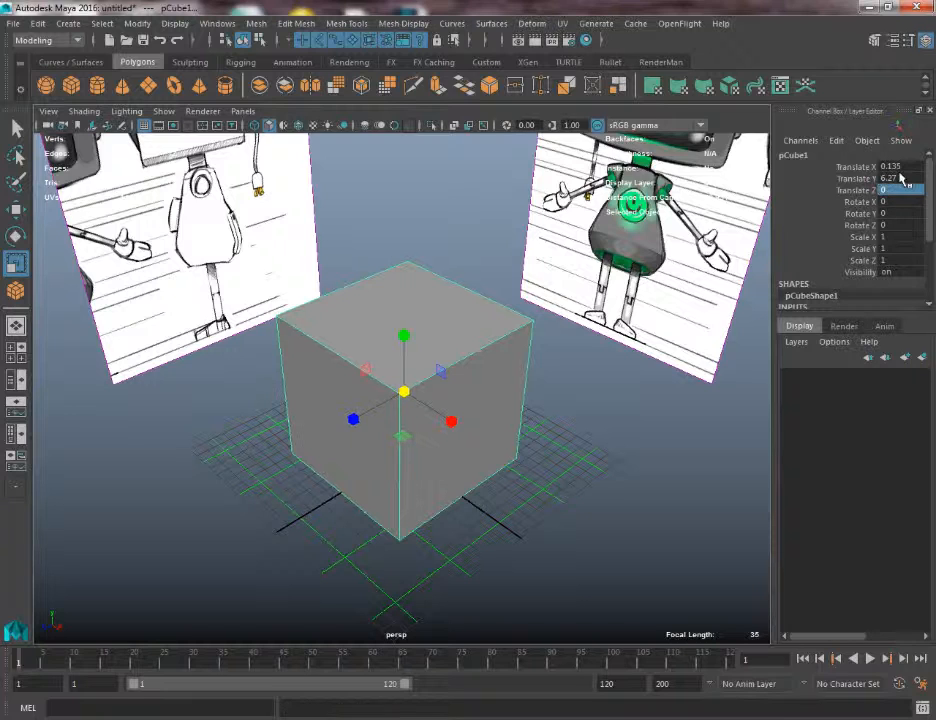
pyautogui.doubleClick(895, 167)
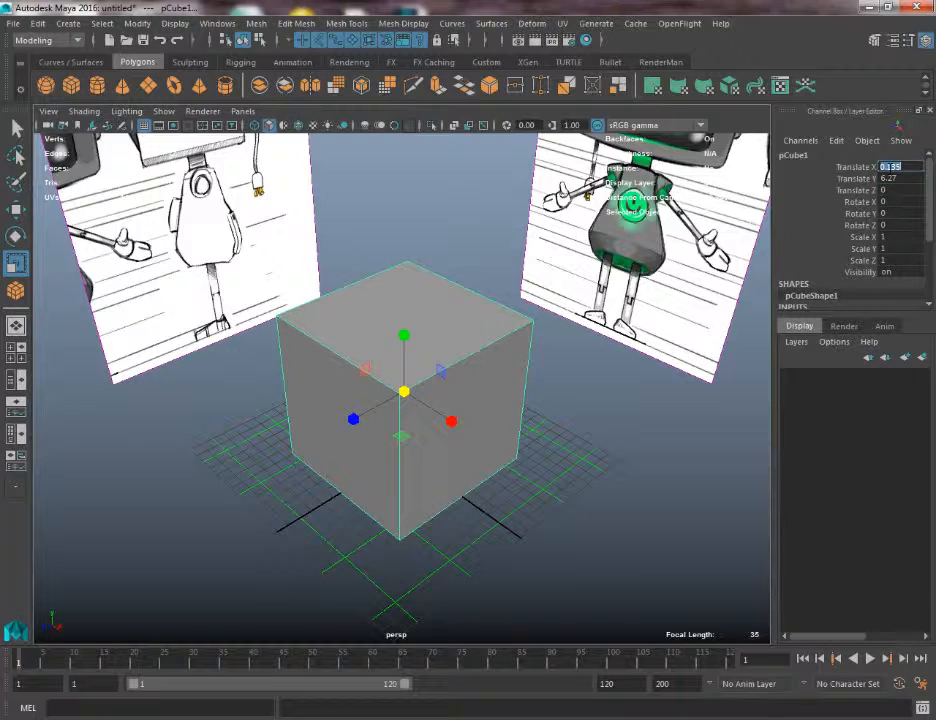
pyautogui.write('0')
pyautogui.press('Return')
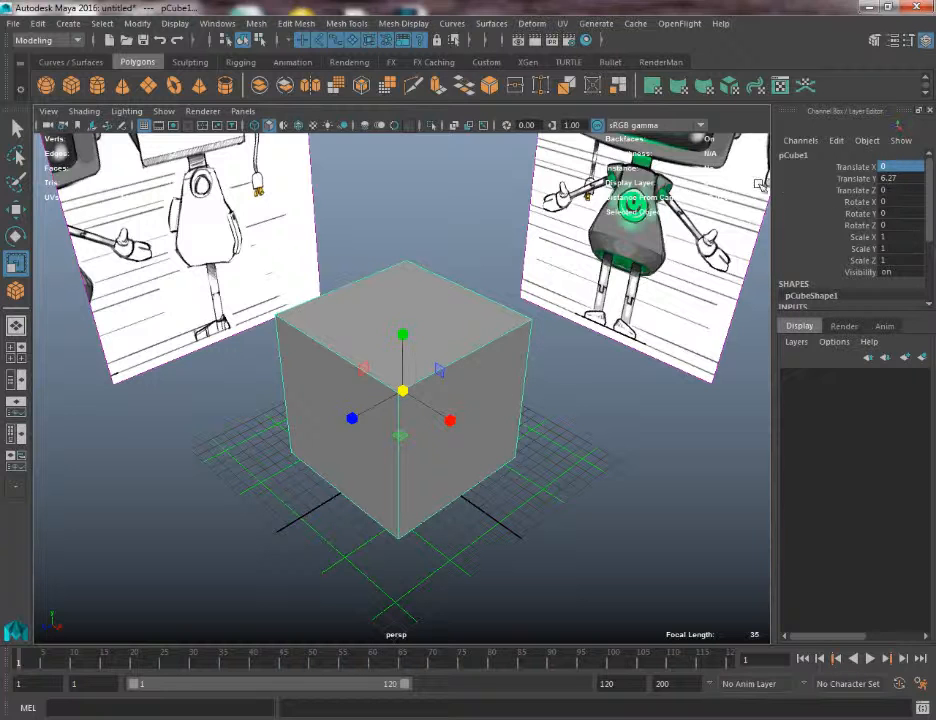
# Move the cube straight up to about Translate Y 20.49, between the two reference images
pyautogui.press('w')
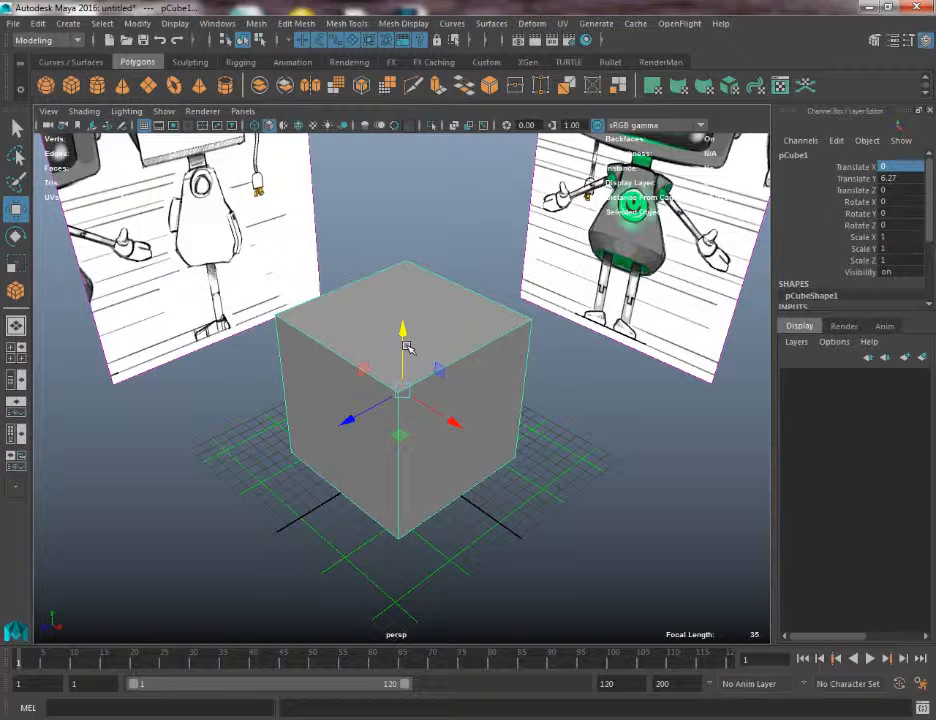
pyautogui.moveTo(405, 330); pyautogui.dragTo(380, 127)
pyautogui.scroll(-5, 385, 192)
pyautogui.keyDown('alt'); pyautogui.moveTo(359, 246); pyautogui.dragTo(347, 310, button='middle'); pyautogui.keyUp('alt')
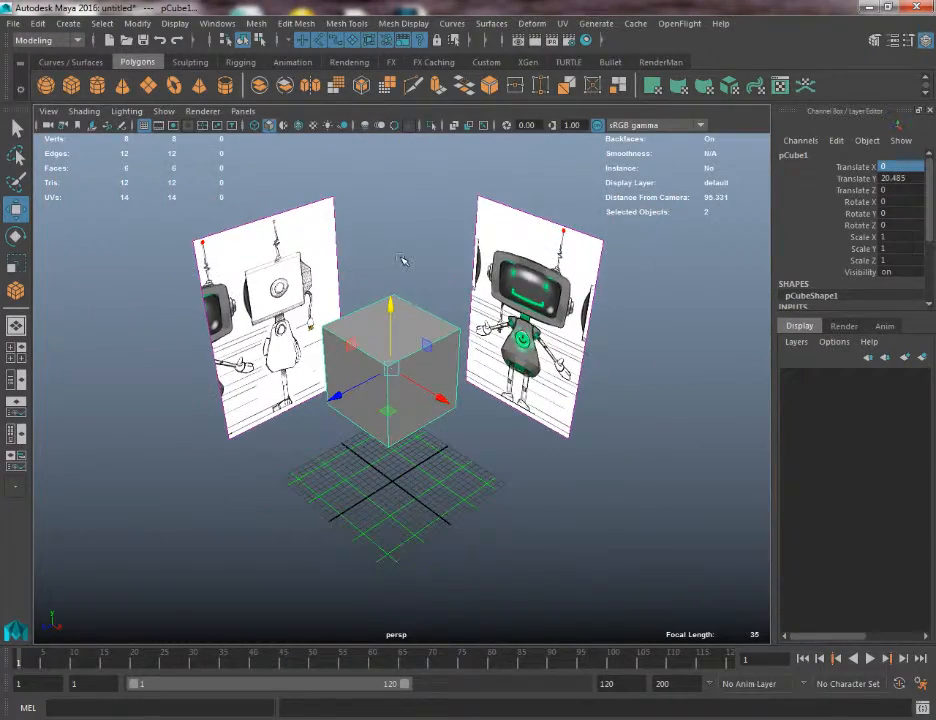
# Show the front view framed on the robot's head and turn on X-Ray display to see the reference through the cube
pyautogui.press('space')
pyautogui.press('space')
pyautogui.keyDown('alt'); pyautogui.moveTo(252, 434); pyautogui.dragTo(192, 257, button='right'); pyautogui.keyUp('alt')
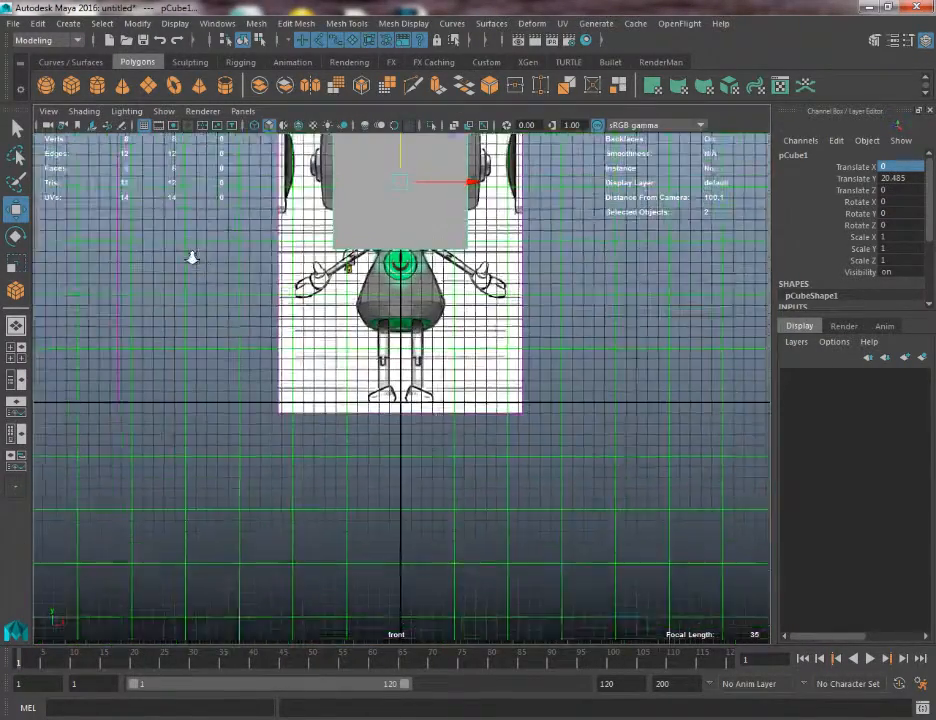
pyautogui.keyDown('alt'); pyautogui.moveTo(389, 278); pyautogui.dragTo(413, 532, button='middle'); pyautogui.keyUp('alt')
pyautogui.keyDown('alt'); pyautogui.moveTo(413, 532); pyautogui.dragTo(494, 541, button='right'); pyautogui.keyUp('alt')
pyautogui.keyDown('alt'); pyautogui.moveTo(494, 541); pyautogui.dragTo(384, 427, button='middle'); pyautogui.keyUp('alt')
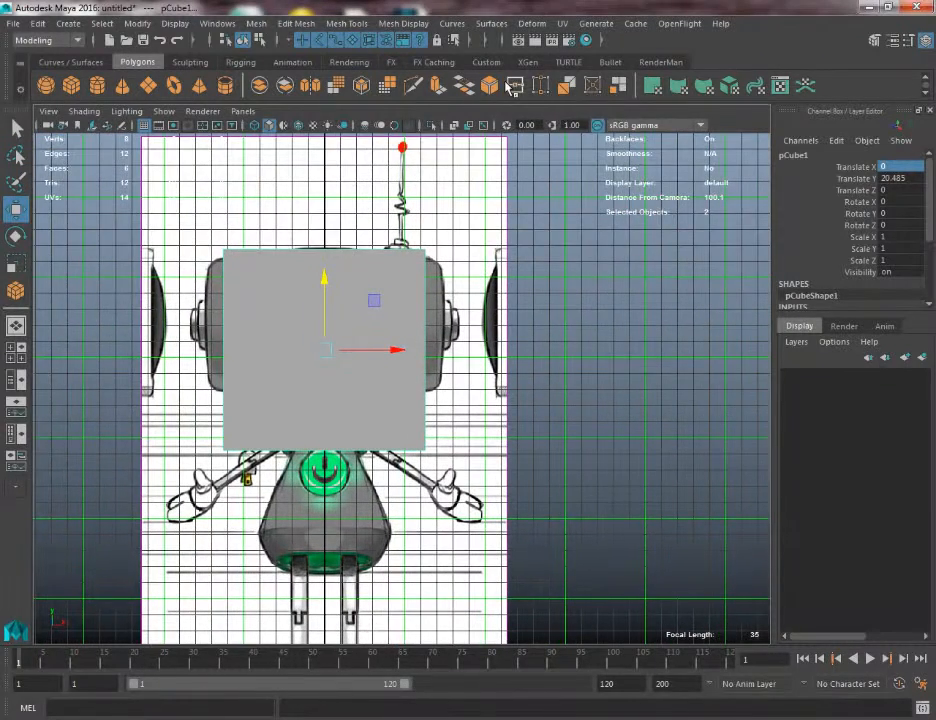
pyautogui.click(455, 128)
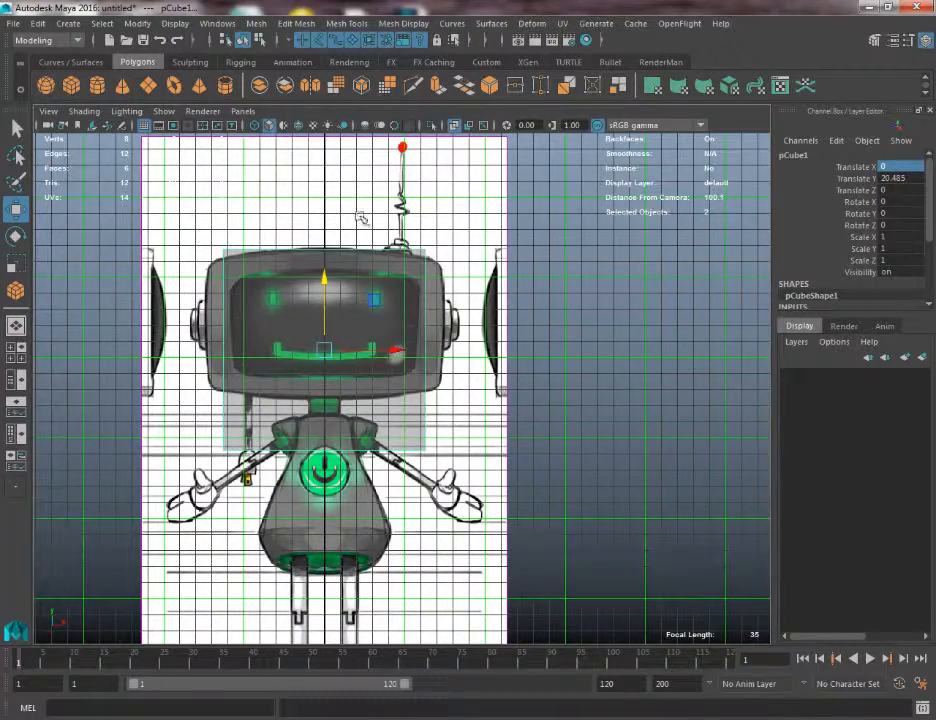
# Move the cube vertically to about Translate Y 22.13 so it is centred on the robot's head
pyautogui.keyDown('alt'); pyautogui.moveTo(314, 272); pyautogui.dragTo(446, 420, button='right'); pyautogui.keyUp('alt')
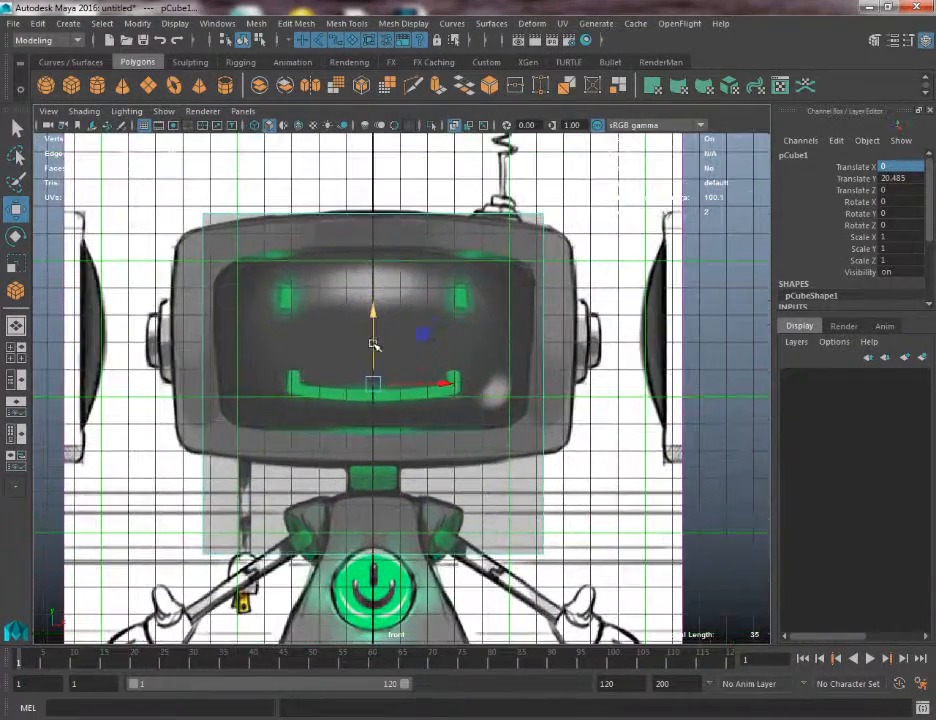
pyautogui.moveTo(375, 343); pyautogui.dragTo(378, 288)
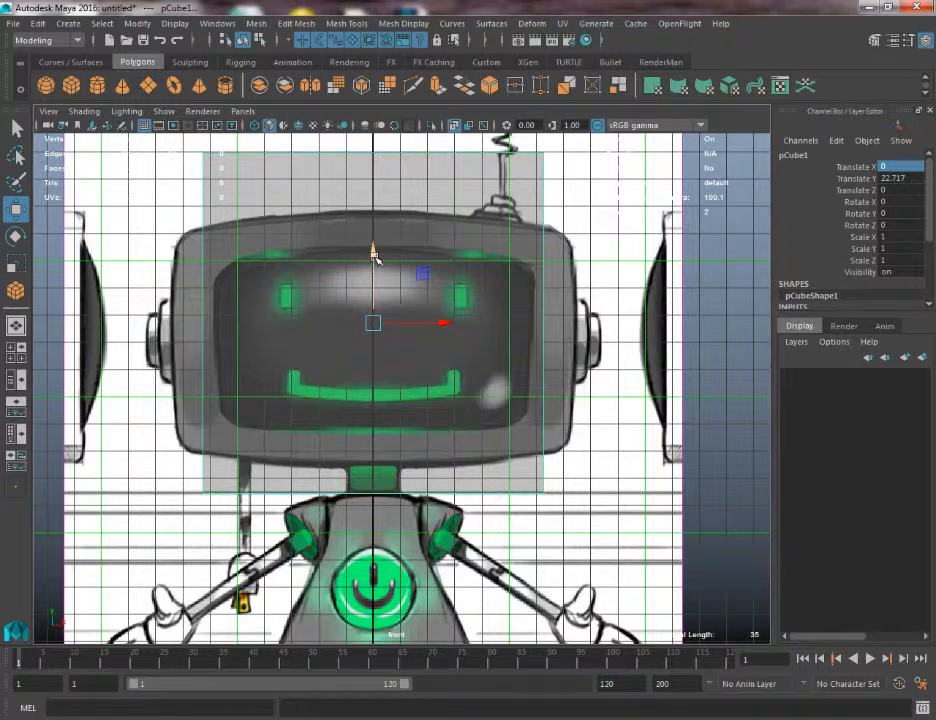
pyautogui.moveTo(374, 255); pyautogui.dragTo(376, 273)
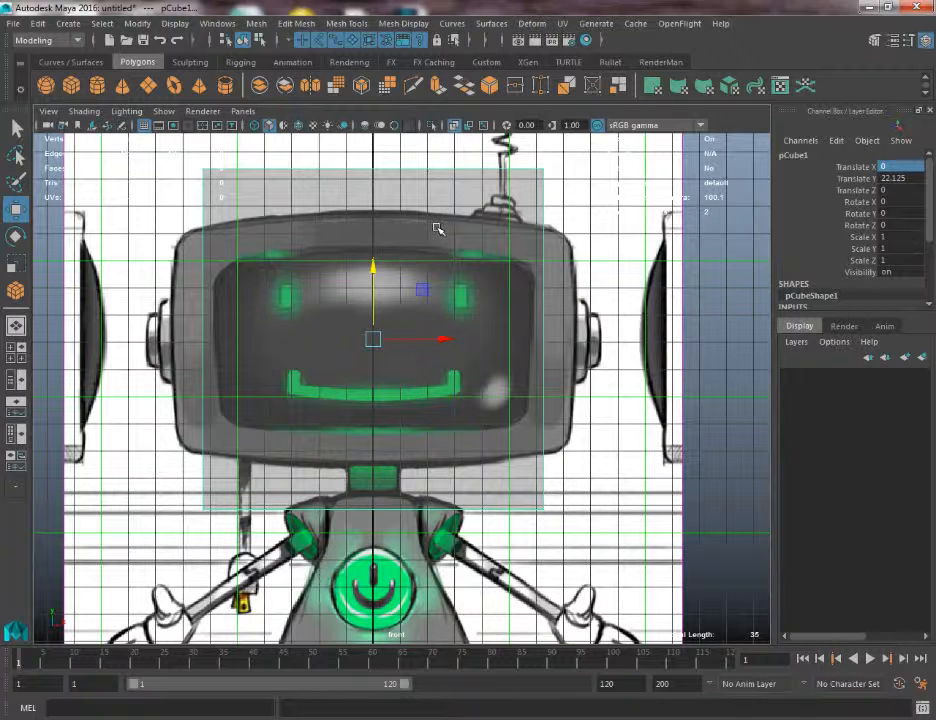
pyautogui.keyDown('alt'); pyautogui.moveTo(437, 229); pyautogui.dragTo(440, 250, button='middle'); pyautogui.keyUp('alt')
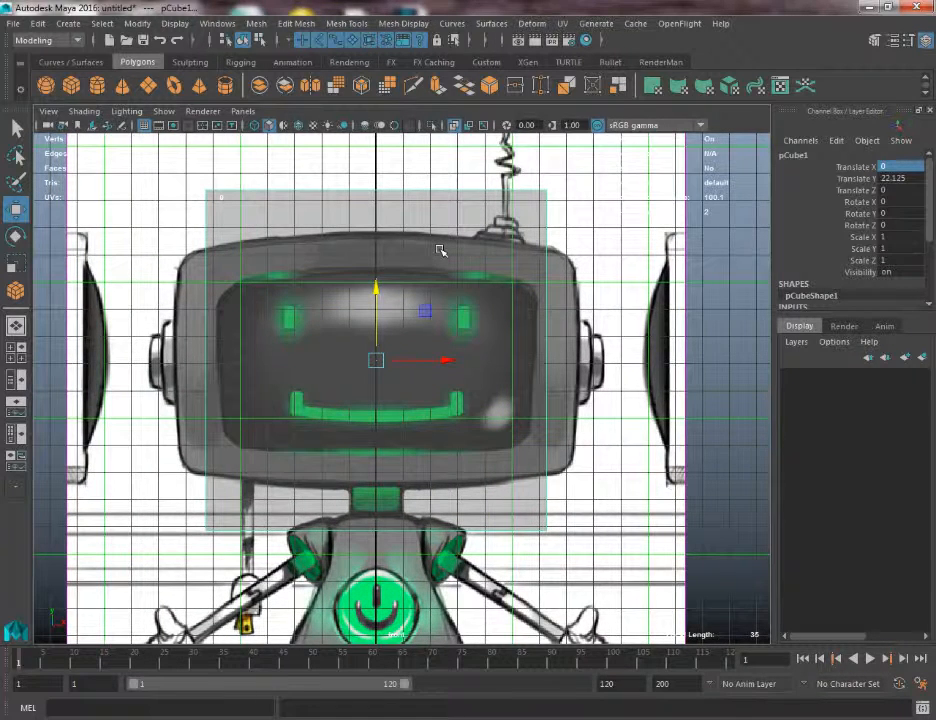
# Scale the cube to match the head outline, with Scale Y about 0.647 and Scale X about 1.173
pyautogui.press('r')
pyautogui.moveTo(376, 294); pyautogui.dragTo(377, 304)
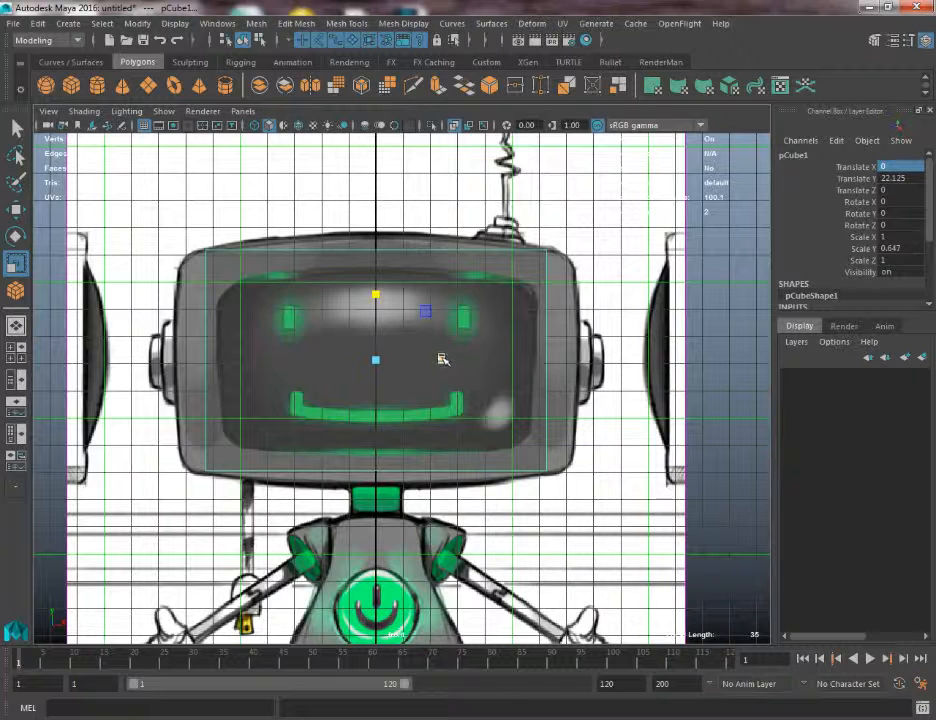
pyautogui.moveTo(443, 359); pyautogui.dragTo(522, 355)
# Change the duplicate side viewport back to the front view, maximize it on the robot's head and display the hotbox
pyautogui.press('space')
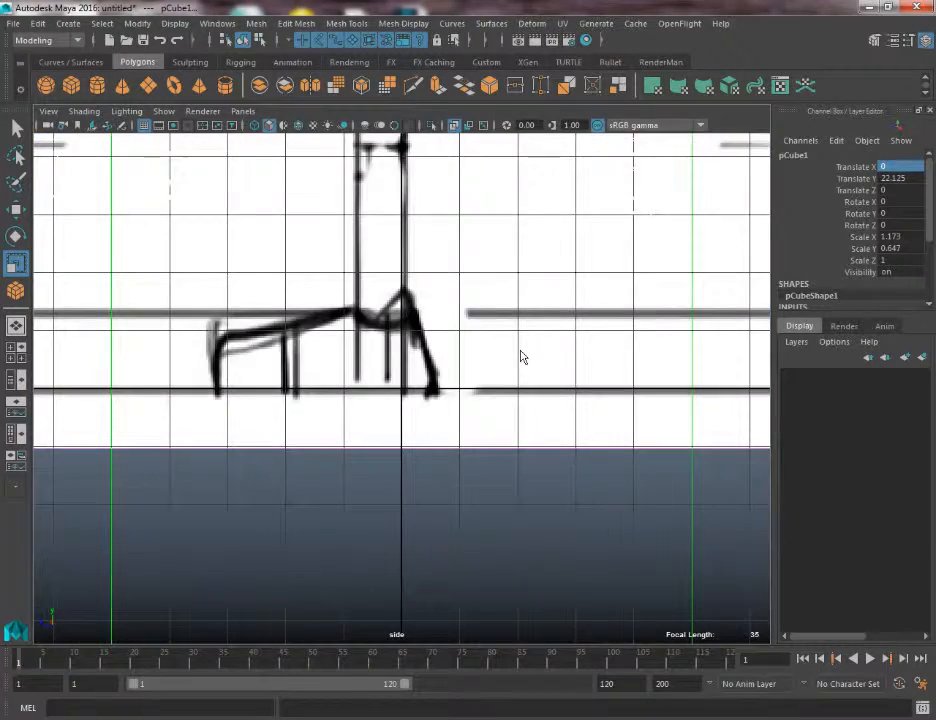
pyautogui.press('space')
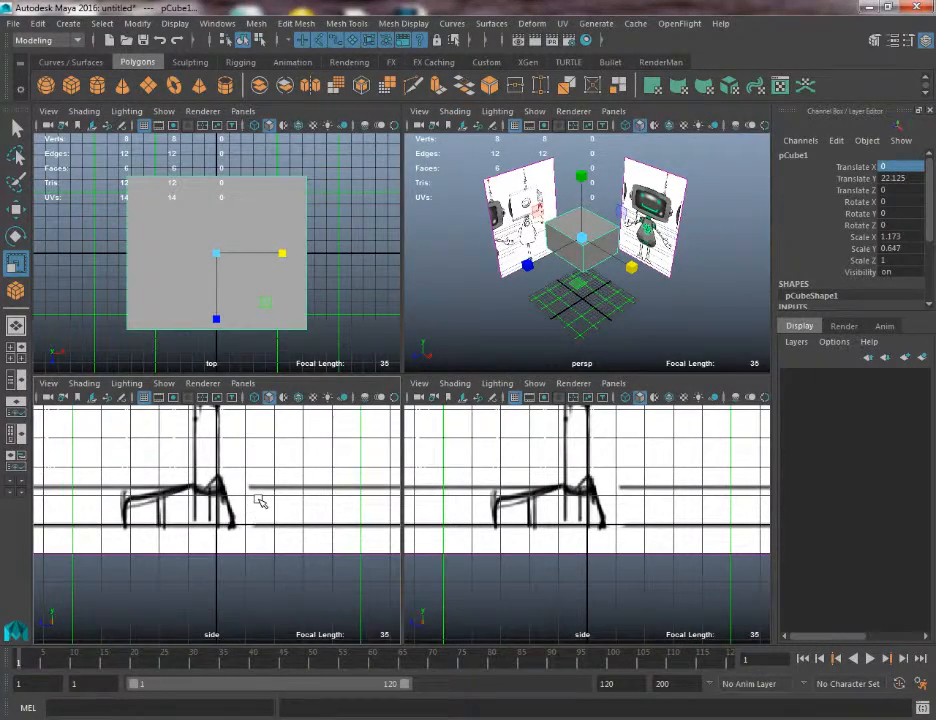
pyautogui.press('space')
pyautogui.moveTo(258, 500); pyautogui.dragTo(272, 538)
pyautogui.press('space')
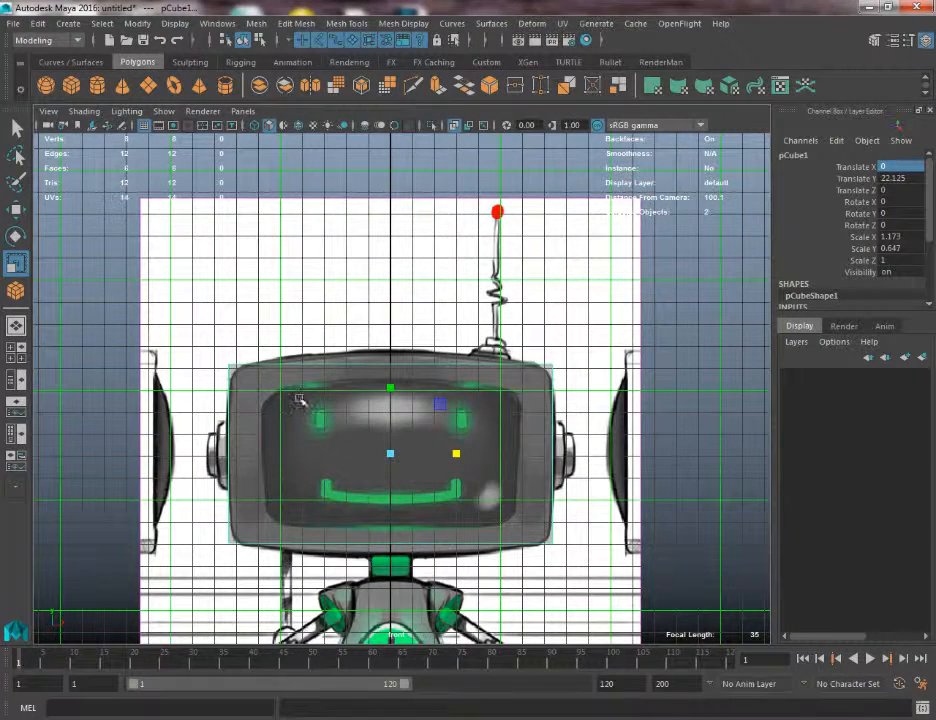
pyautogui.press('space')
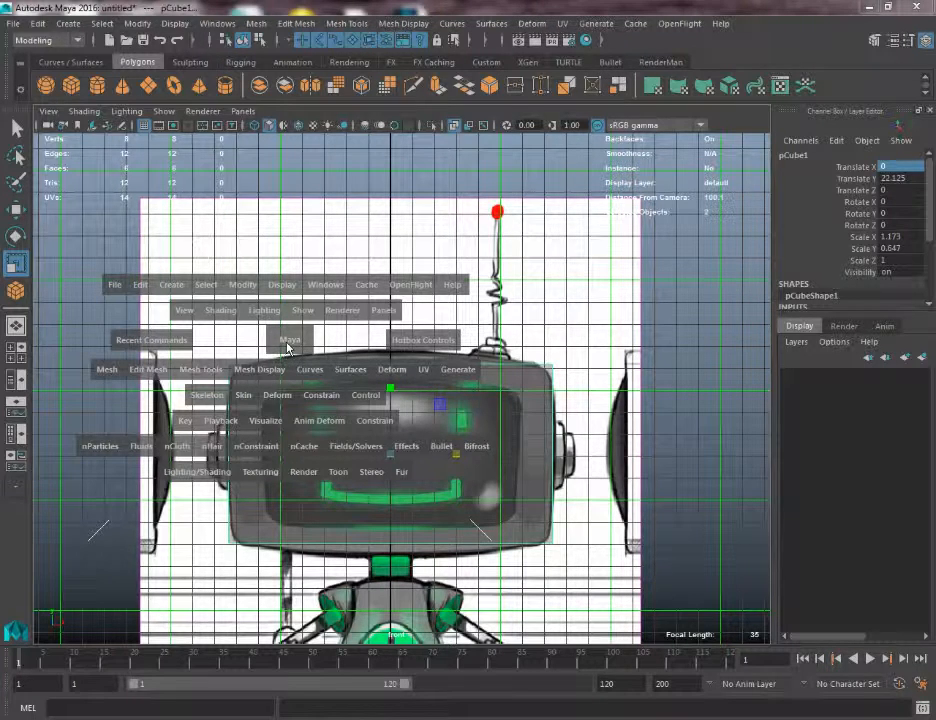
# In the side view, scale the cube along Z to match the depth of the robot's head, about 0.796
pyautogui.click(291, 343)
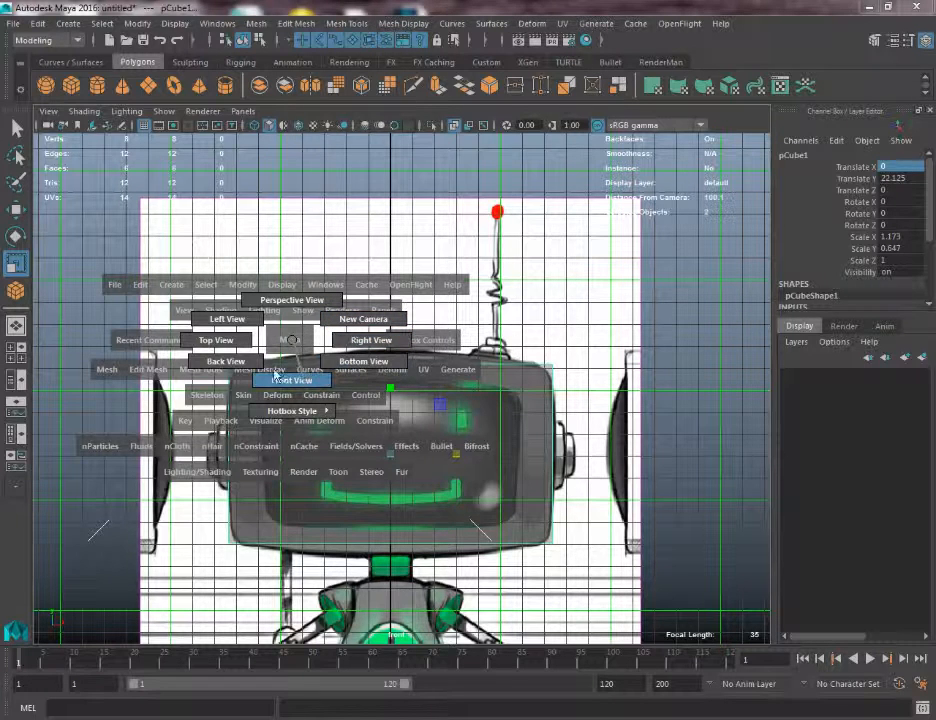
pyautogui.click(374, 342)
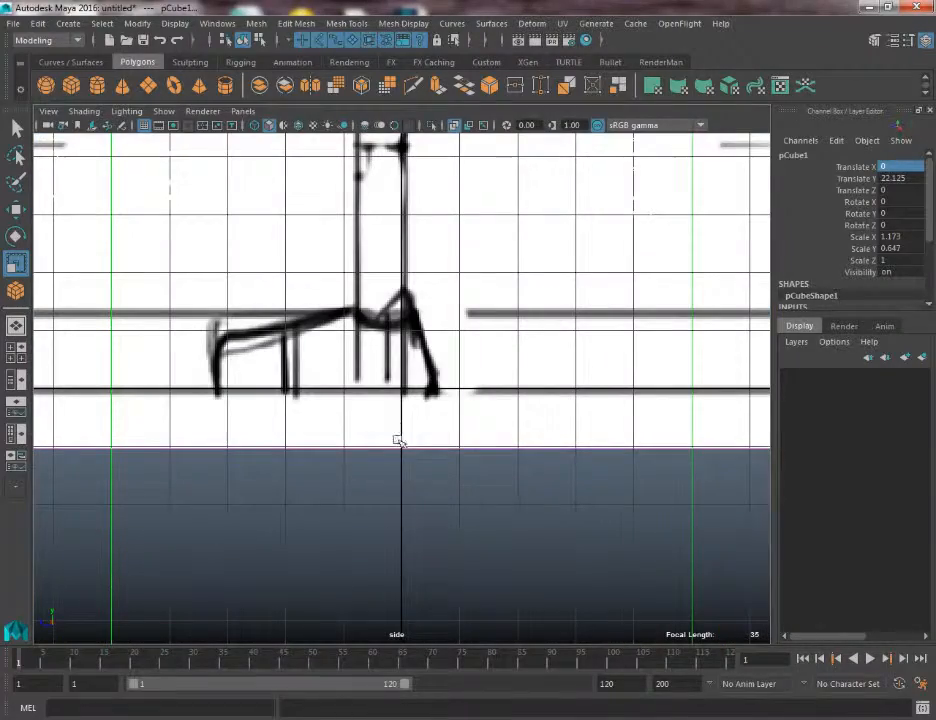
pyautogui.keyDown('alt'); pyautogui.moveTo(395, 446); pyautogui.dragTo(328, 290, button='right'); pyautogui.keyUp('alt')
pyautogui.keyDown('alt'); pyautogui.moveTo(328, 290); pyautogui.dragTo(326, 640, button='middle'); pyautogui.keyUp('alt')
pyautogui.keyDown('alt'); pyautogui.moveTo(340, 530); pyautogui.dragTo(349, 428, button='right'); pyautogui.keyUp('alt')
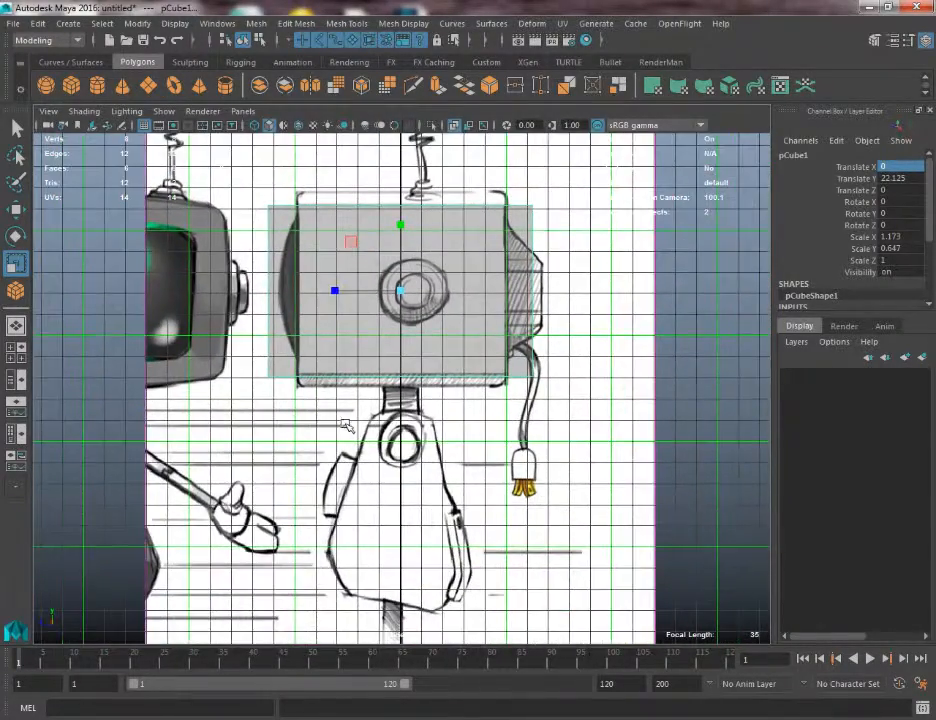
pyautogui.keyDown('alt'); pyautogui.moveTo(354, 279); pyautogui.dragTo(349, 336, button='middle'); pyautogui.keyUp('alt')
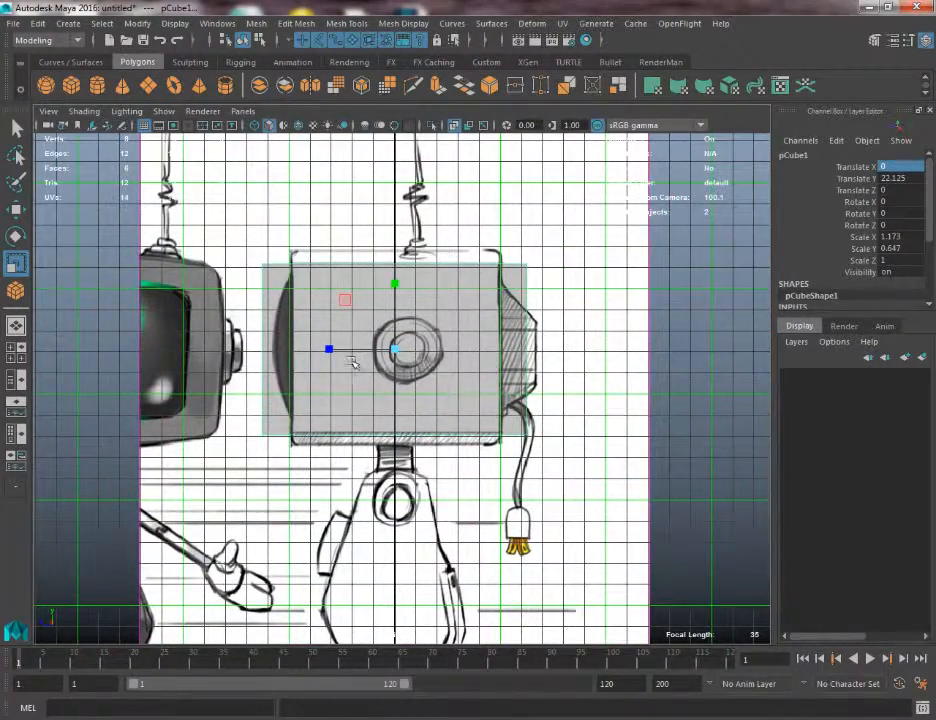
pyautogui.moveTo(335, 348); pyautogui.dragTo(343, 349)
# Move the cube to about Translate Z -0.078 and refine Scale Z to about 0.79 to fit the side reference
pyautogui.press('w')
pyautogui.scroll(2, 372, 503)
pyautogui.keyDown('alt'); pyautogui.moveTo(372, 503); pyautogui.dragTo(385, 530, button='right'); pyautogui.keyUp('alt')
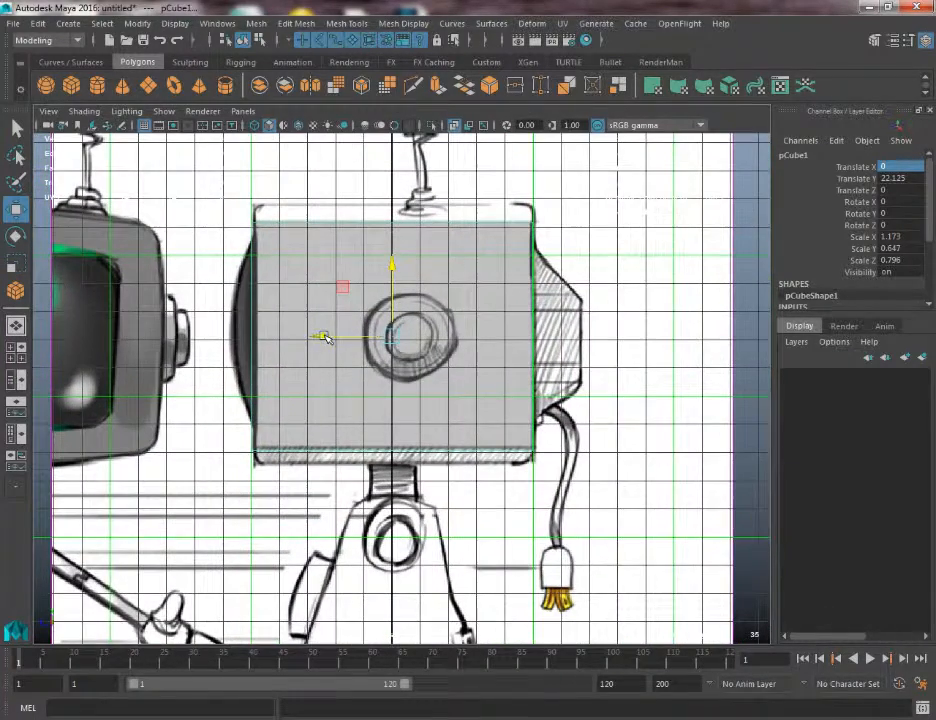
pyautogui.moveTo(325, 338); pyautogui.dragTo(328, 359)
pyautogui.press('r')
# Check the cube against the head in the front view and return to the perspective view framed on the cube
pyautogui.press('space')
pyautogui.keyDown('alt'); pyautogui.moveTo(328, 359); pyautogui.dragTo(311, 246, button='middle'); pyautogui.keyUp('alt')
pyautogui.keyDown('alt'); pyautogui.moveTo(311, 246); pyautogui.dragTo(386, 390, button='right'); pyautogui.keyUp('alt')
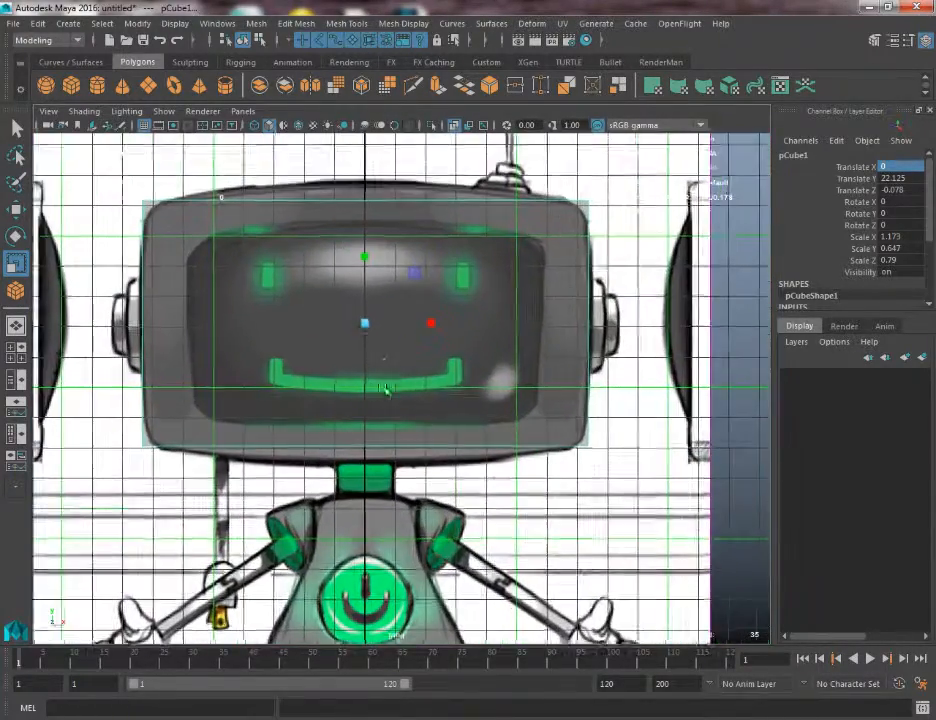
pyautogui.keyDown('alt'); pyautogui.moveTo(378, 351); pyautogui.dragTo(368, 412, button='middle'); pyautogui.keyUp('alt')
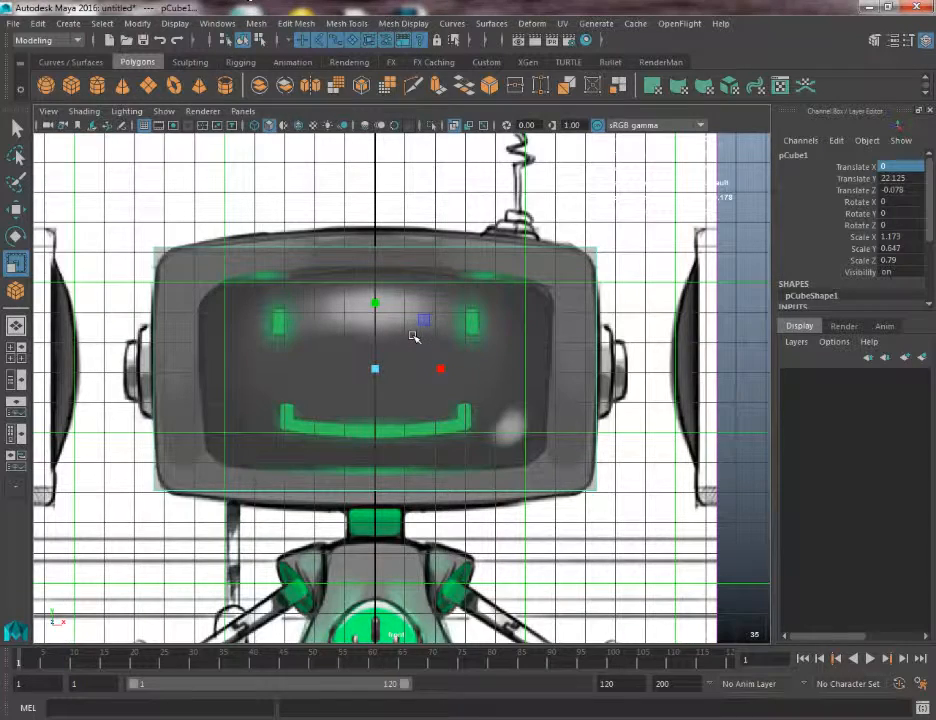
pyautogui.press('space')
pyautogui.press('space')
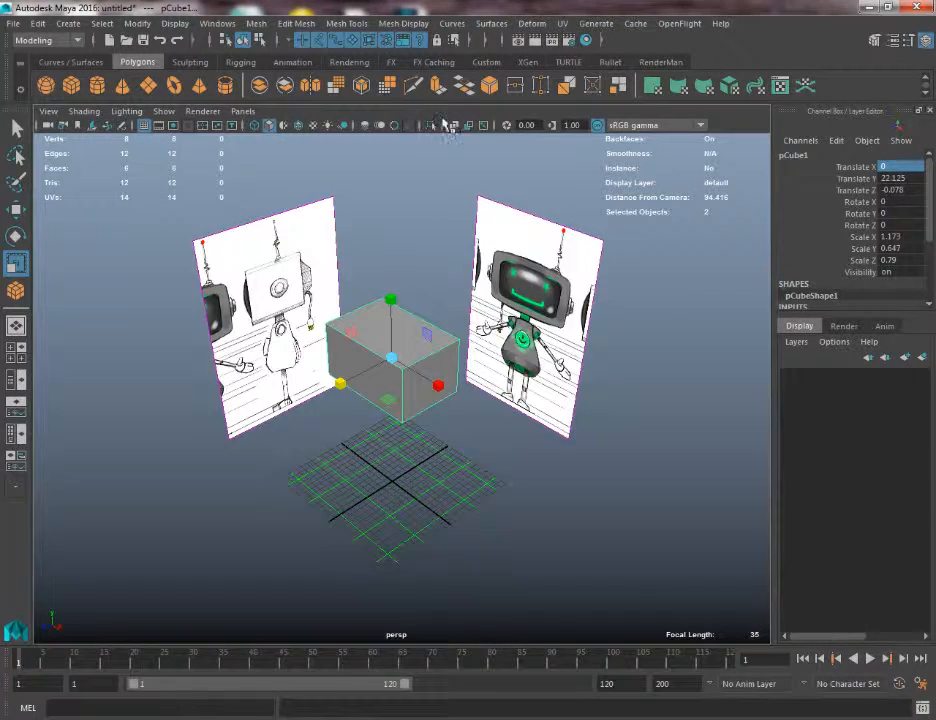
pyautogui.press('f')
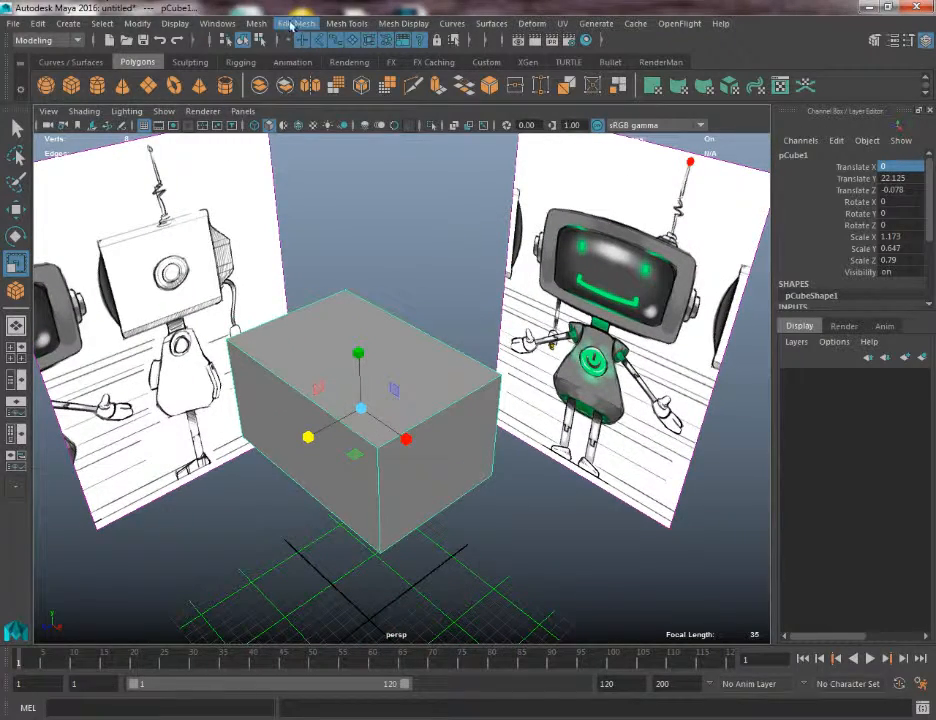
# Activate the Insert Edge Loop tool with its settings displayed and get a closer view of the cube
pyautogui.click(348, 24)
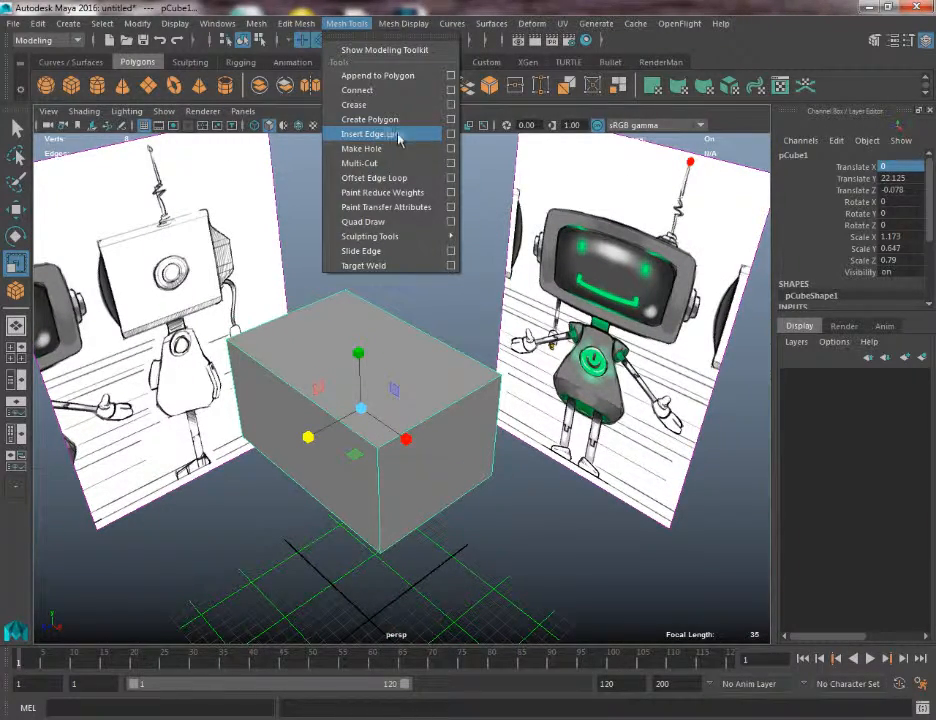
pyautogui.click(451, 135)
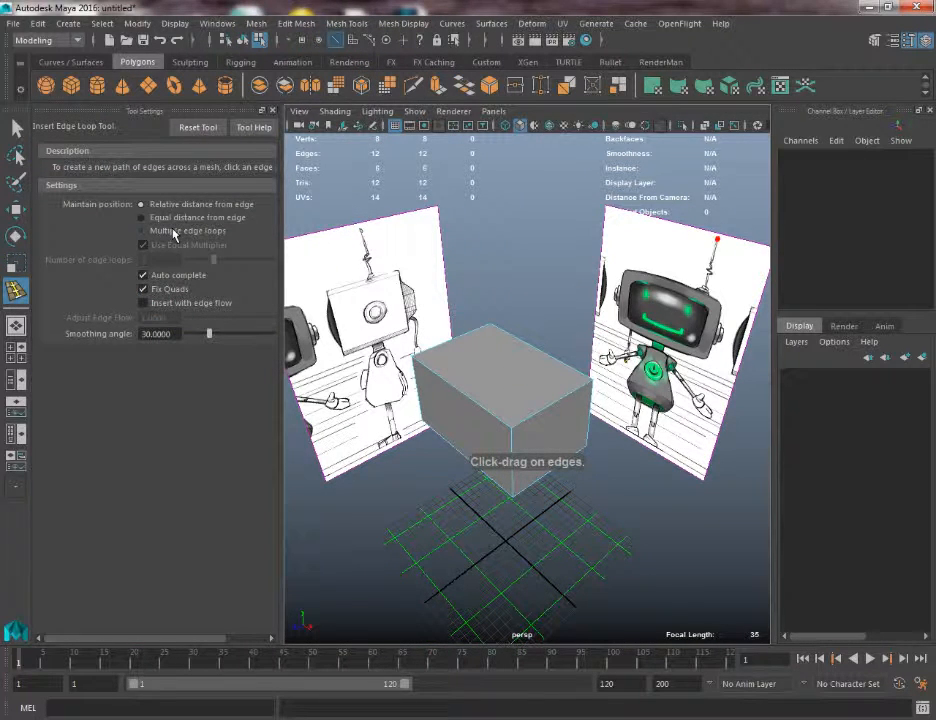
pyautogui.keyDown('alt'); pyautogui.moveTo(290, 221); pyautogui.dragTo(412, 298); pyautogui.keyUp('alt')
pyautogui.keyDown('alt'); pyautogui.moveTo(412, 298); pyautogui.dragTo(451, 391, button='right'); pyautogui.keyUp('alt')
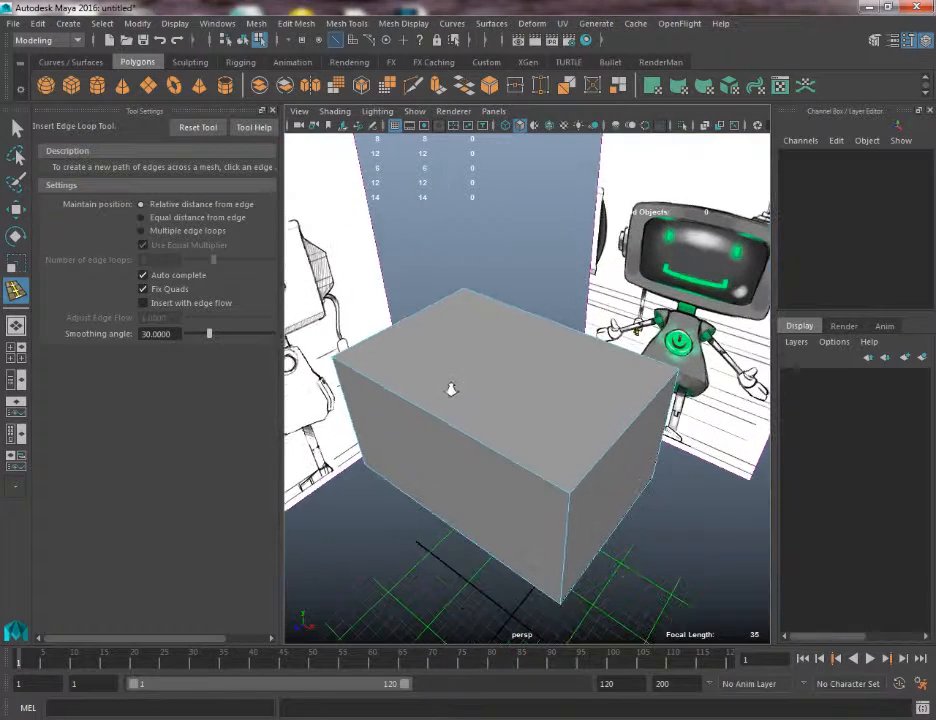
pyautogui.keyDown('alt'); pyautogui.moveTo(451, 391); pyautogui.dragTo(429, 346, button='middle'); pyautogui.keyUp('alt')
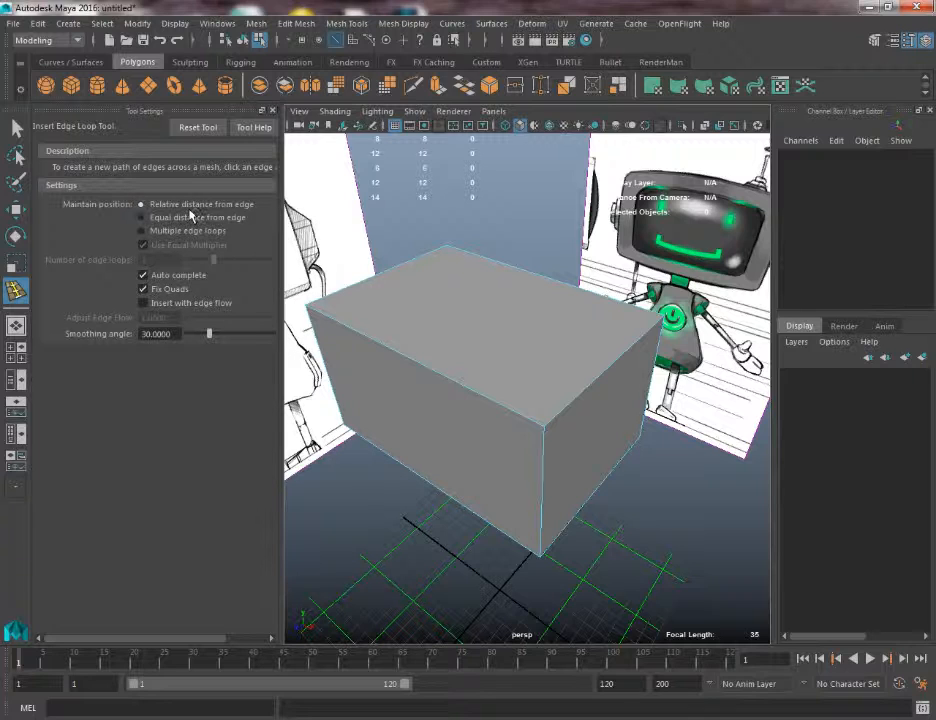
# Try an edge loop near each end of the cube at relative distance and one between them at equal distance from edge
pyautogui.click(491, 402)
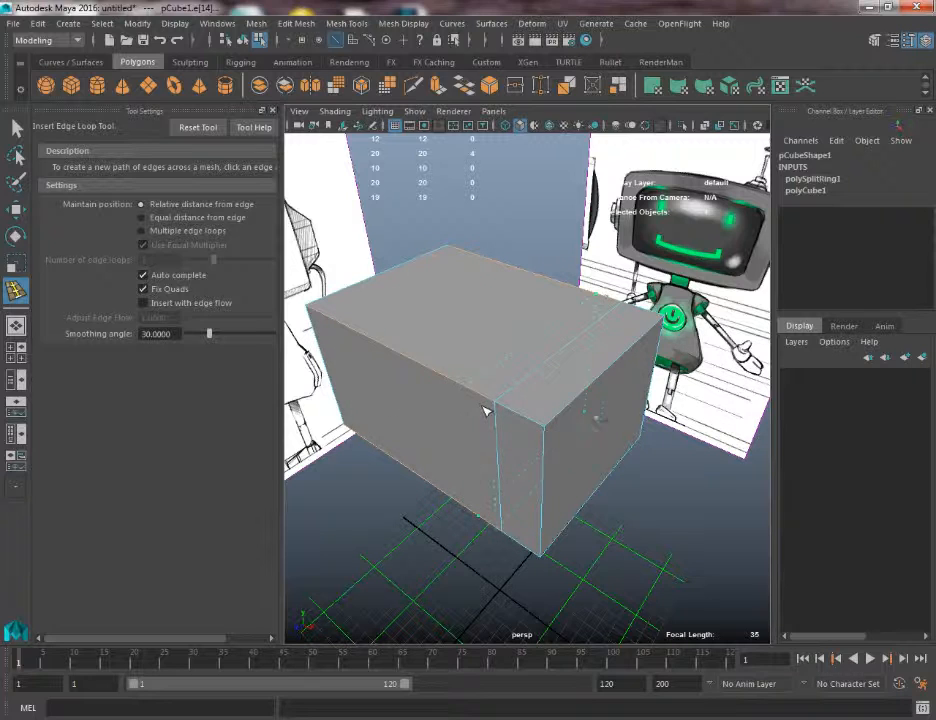
pyautogui.click(325, 334)
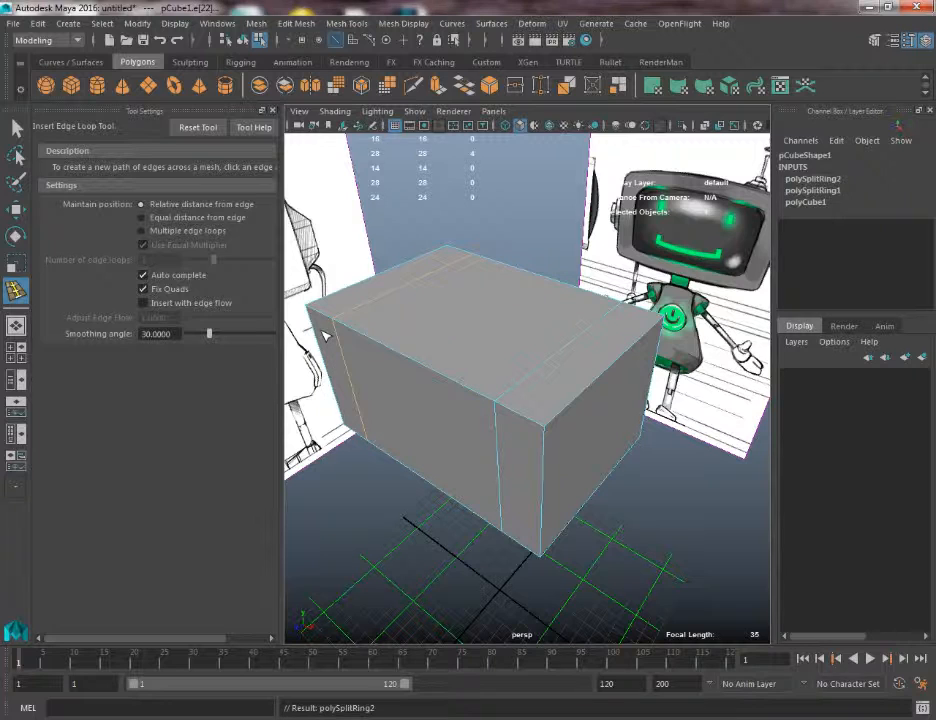
pyautogui.click(160, 217)
pyautogui.moveTo(435, 372); pyautogui.dragTo(388, 368)
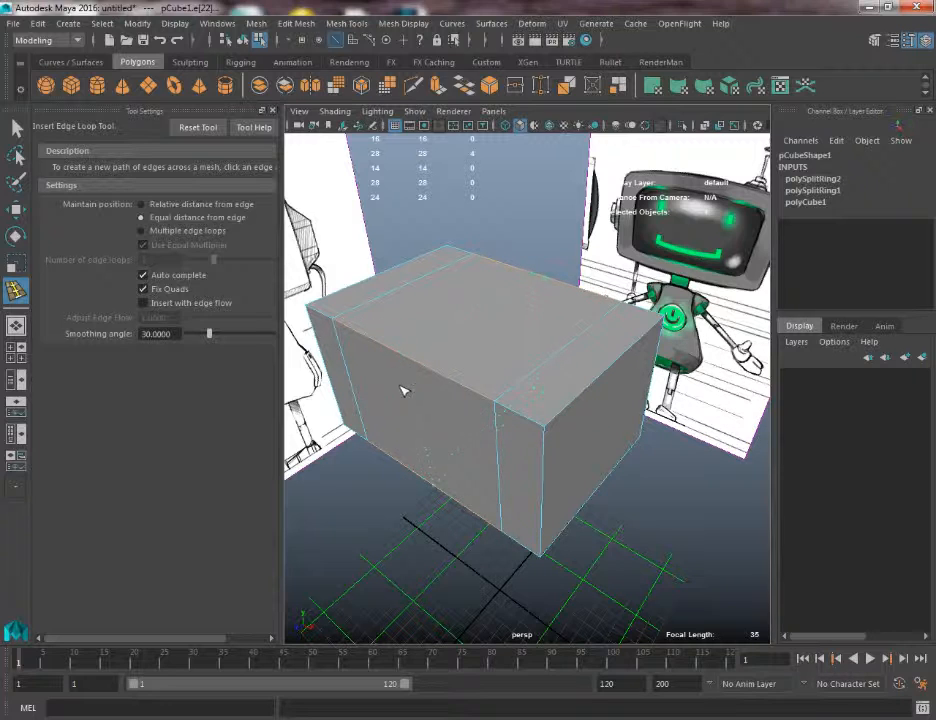
pyautogui.moveTo(443, 456); pyautogui.dragTo(438, 452)
pyautogui.moveTo(344, 384); pyautogui.dragTo(376, 404)
pyautogui.moveTo(404, 433); pyautogui.dragTo(390, 403)
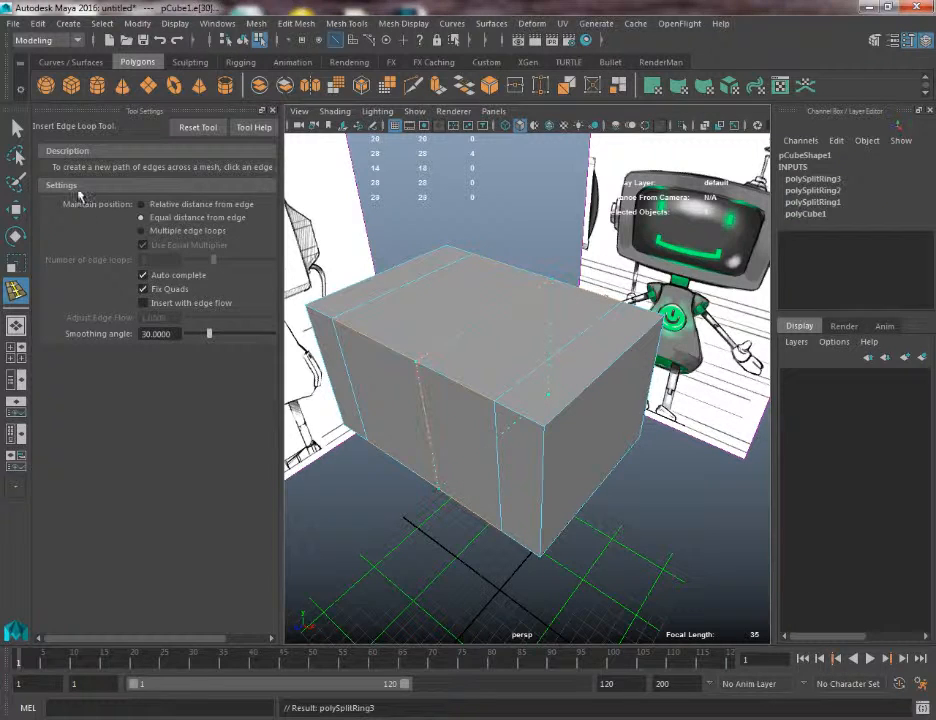
# Try another edge loop beside the middle one with the position maintained at relative distance from edge
pyautogui.click(150, 205)
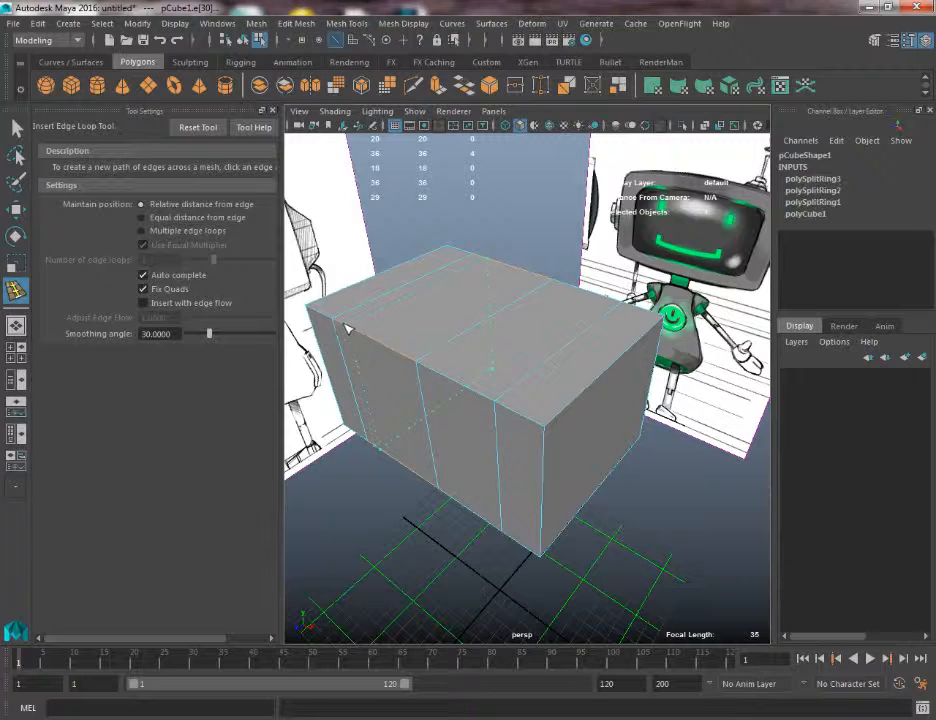
pyautogui.moveTo(349, 328)
pyautogui.mouseDown()
pyautogui.moveTo(338, 320)
pyautogui.moveTo(348, 345)
pyautogui.mouseUp()
pyautogui.moveTo(380, 406); pyautogui.dragTo(382, 407)
# Undo all the trial edge loops to restore the plain cube
pyautogui.hotkey('ctrl', 'z')
pyautogui.hotkey('ctrl', 'z')
pyautogui.hotkey('ctrl', 'z')
pyautogui.hotkey('ctrl', 'z')
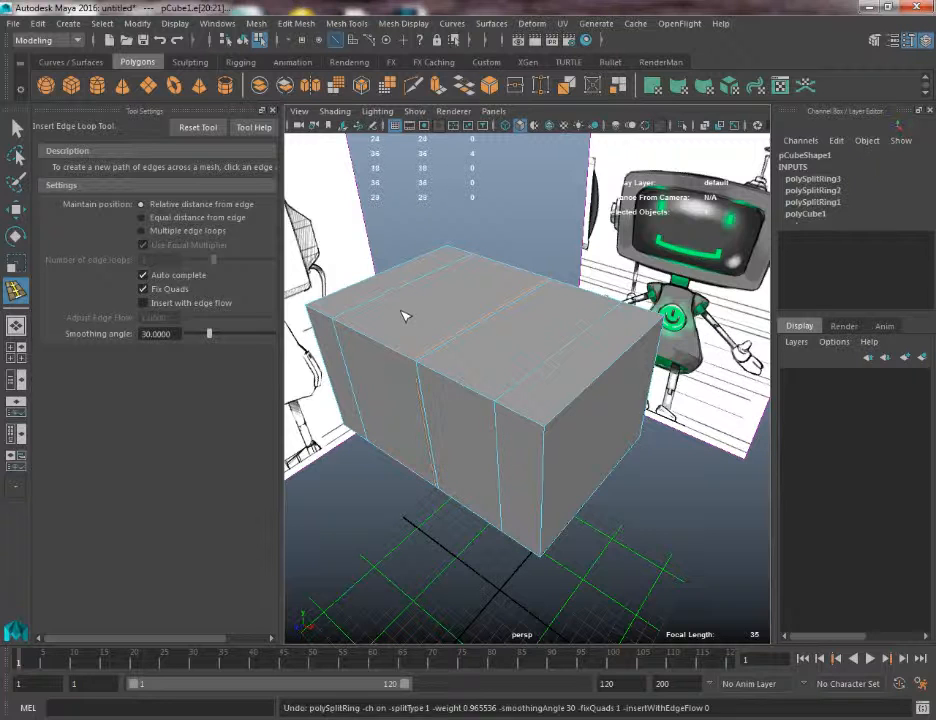
pyautogui.hotkey('ctrl', 'z')
pyautogui.hotkey('ctrl', 'z')
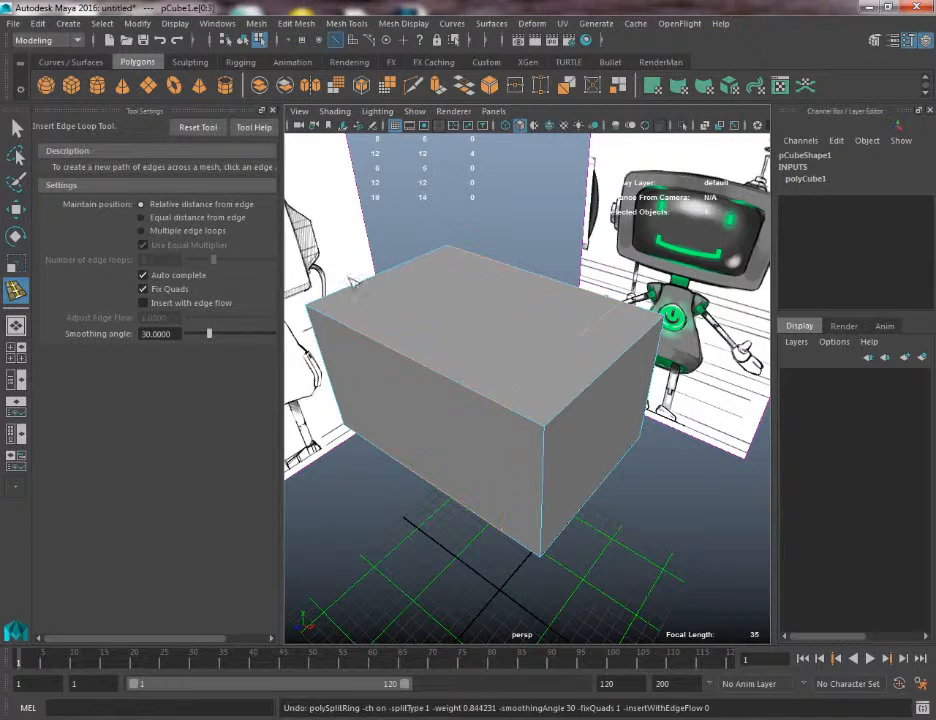
# Switch the tool to Multiple edge loops, try 1 loop and then 2 loops across the cube, and undo both tries
pyautogui.click(185, 232)
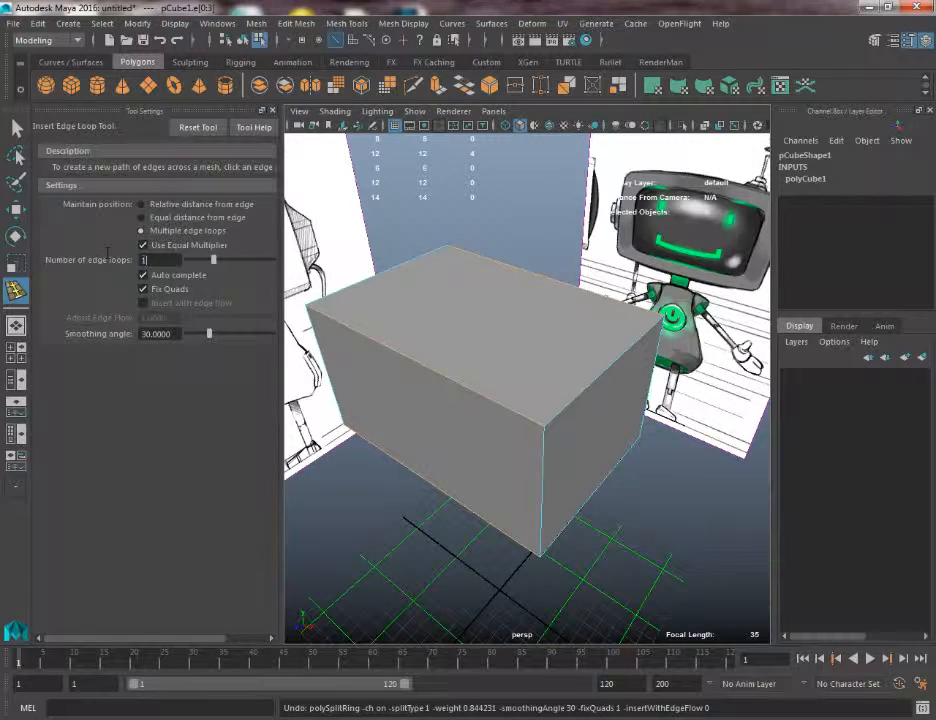
pyautogui.click(535, 425)
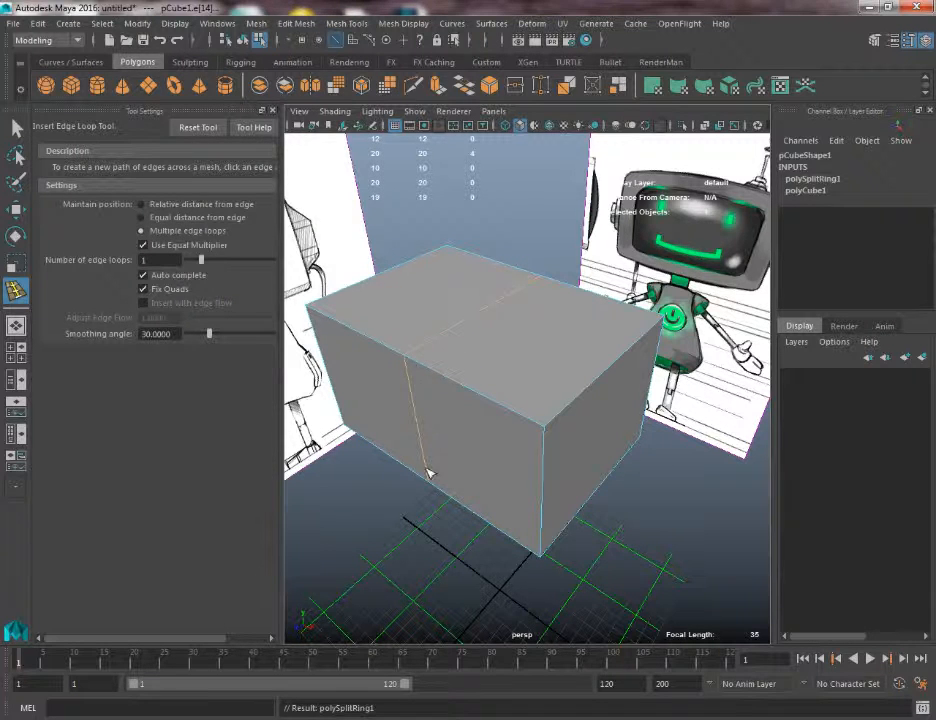
pyautogui.keyDown('alt'); pyautogui.moveTo(431, 474); pyautogui.dragTo(460, 470); pyautogui.keyUp('alt')
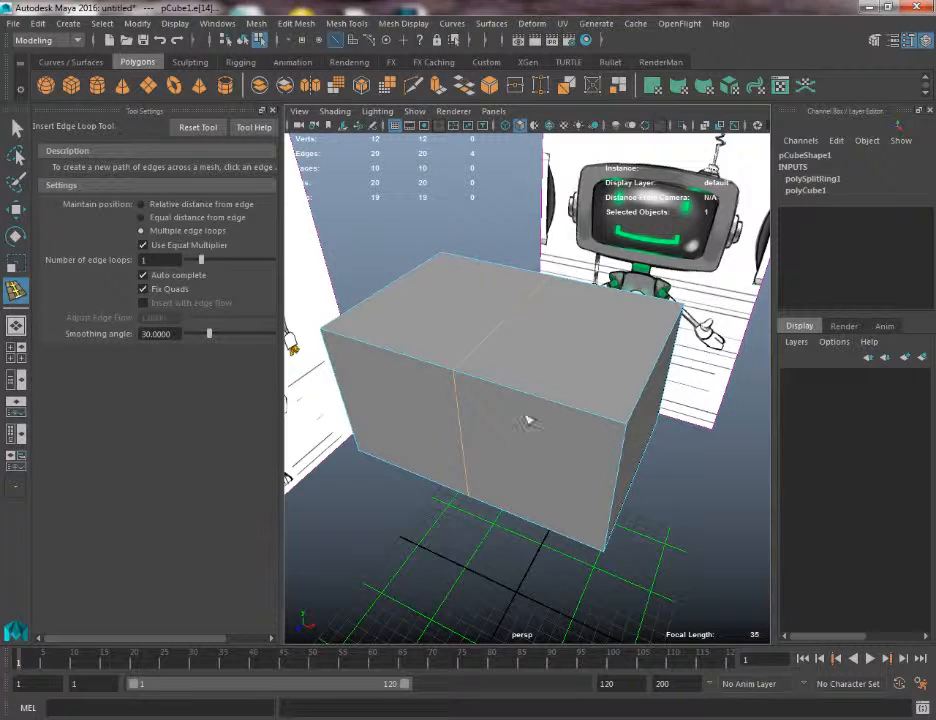
pyautogui.hotkey('ctrl', 'z')
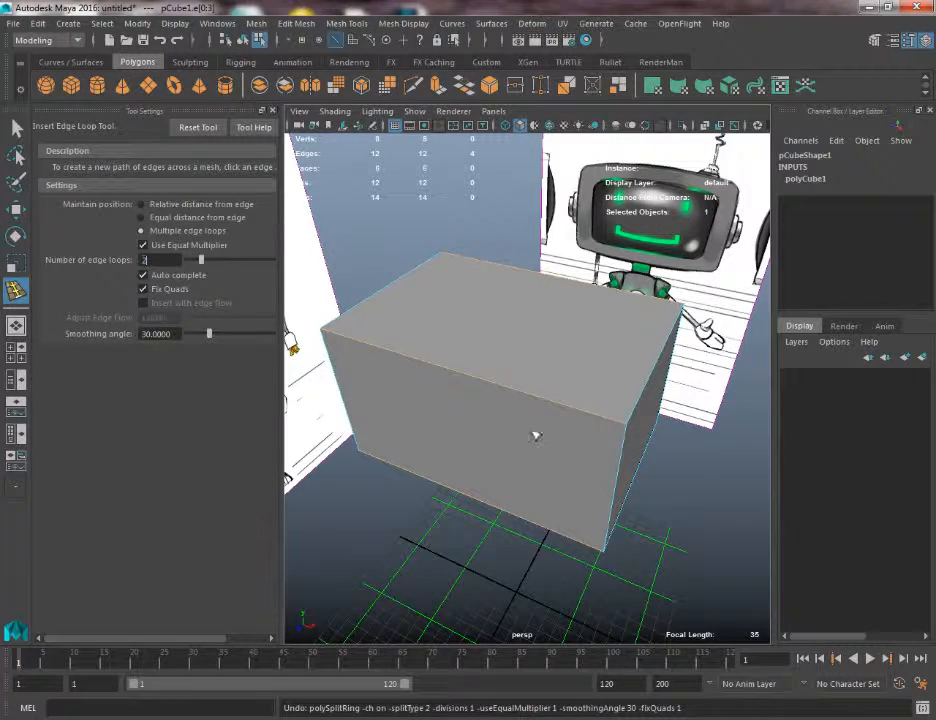
pyautogui.click(569, 407)
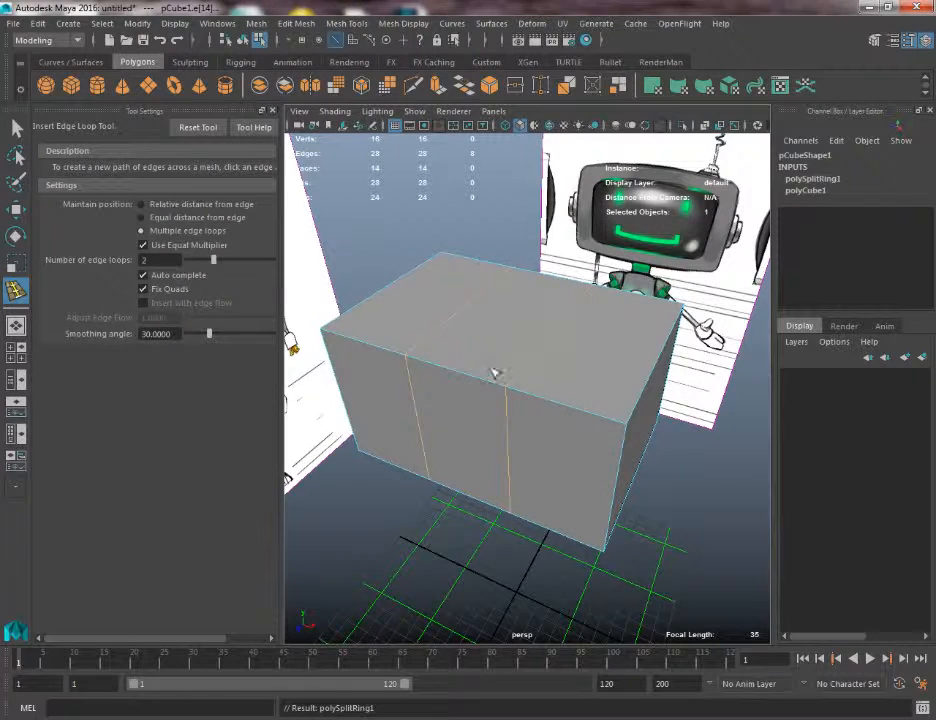
pyautogui.hotkey('ctrl', 'z')
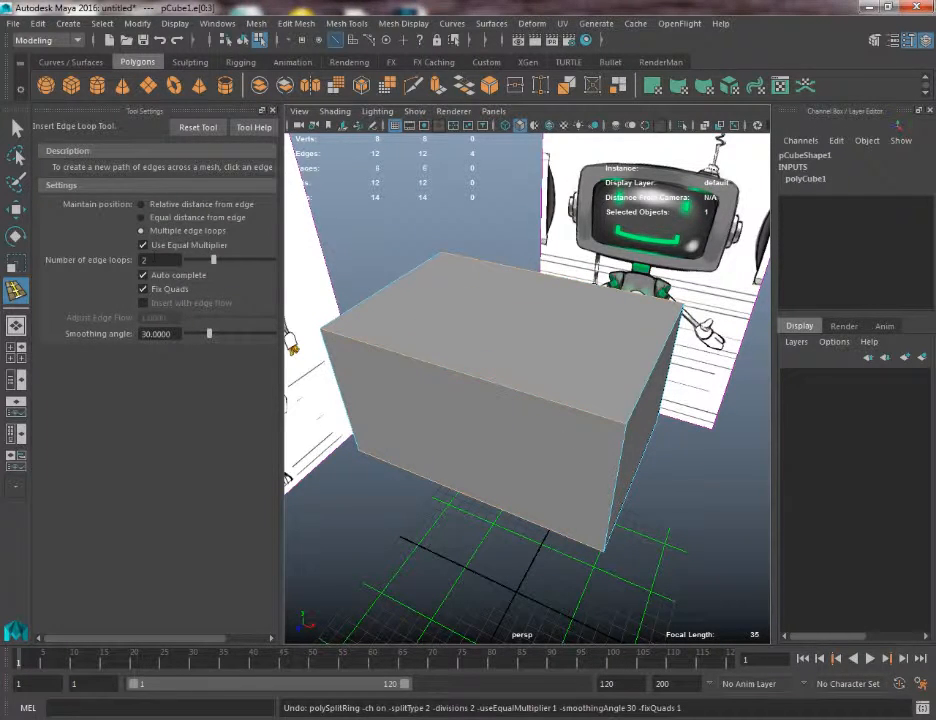
# Set the number of edge loops to 3 and insert them evenly spaced across the cube's width
pyautogui.click(478, 373)
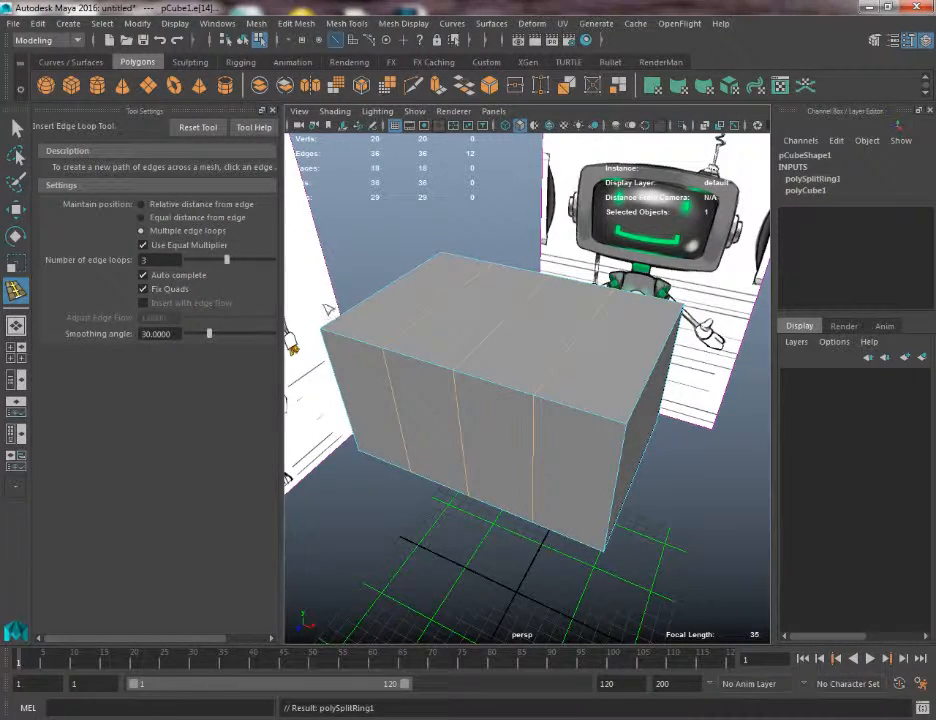
pyautogui.keyDown('alt'); pyautogui.moveTo(603, 430); pyautogui.dragTo(512, 358); pyautogui.keyUp('alt')
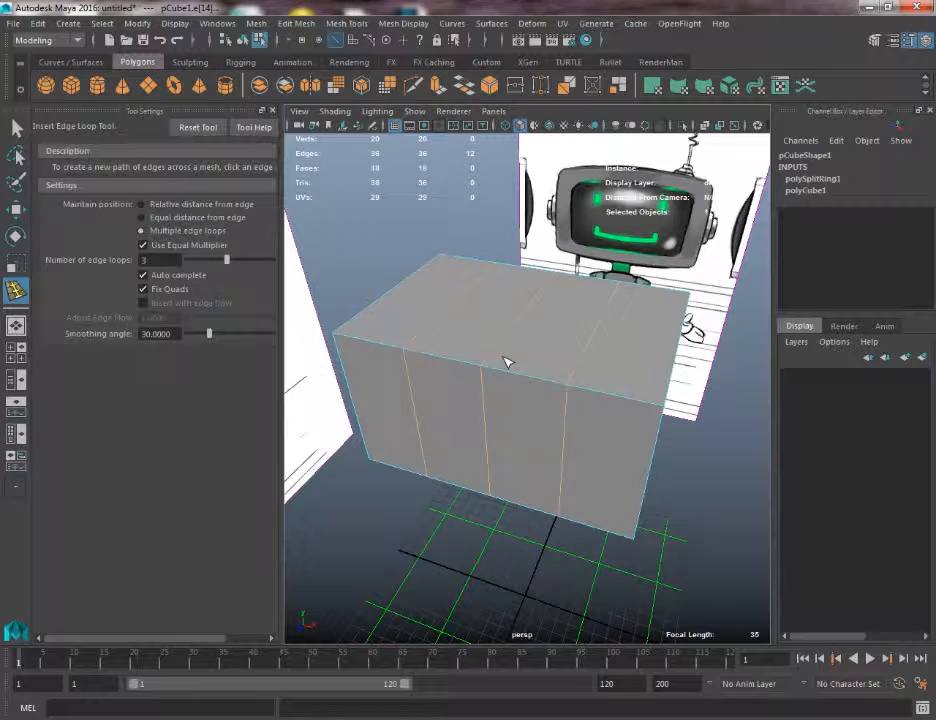
pyautogui.keyDown('alt'); pyautogui.moveTo(507, 362); pyautogui.dragTo(418, 380); pyautogui.keyUp('alt')
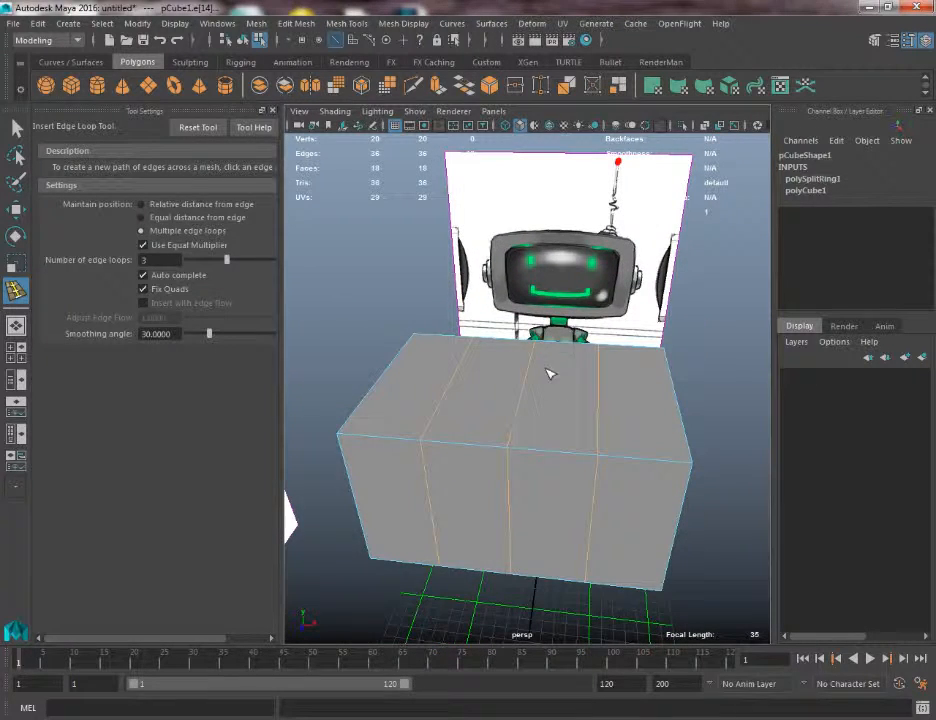
pyautogui.keyDown('alt'); pyautogui.moveTo(607, 408); pyautogui.dragTo(590, 425); pyautogui.keyUp('alt')
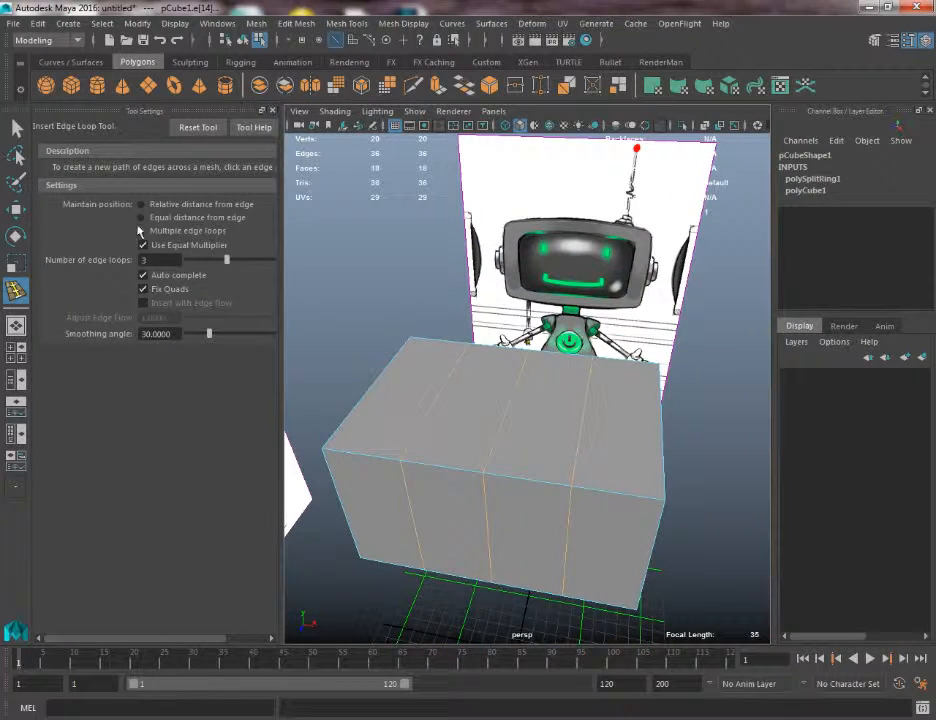
# With relative distance from edge, insert one supporting loop inside the first outer edge loop and one on each side of the opposite outer loop
pyautogui.click(142, 217)
pyautogui.click(142, 204)
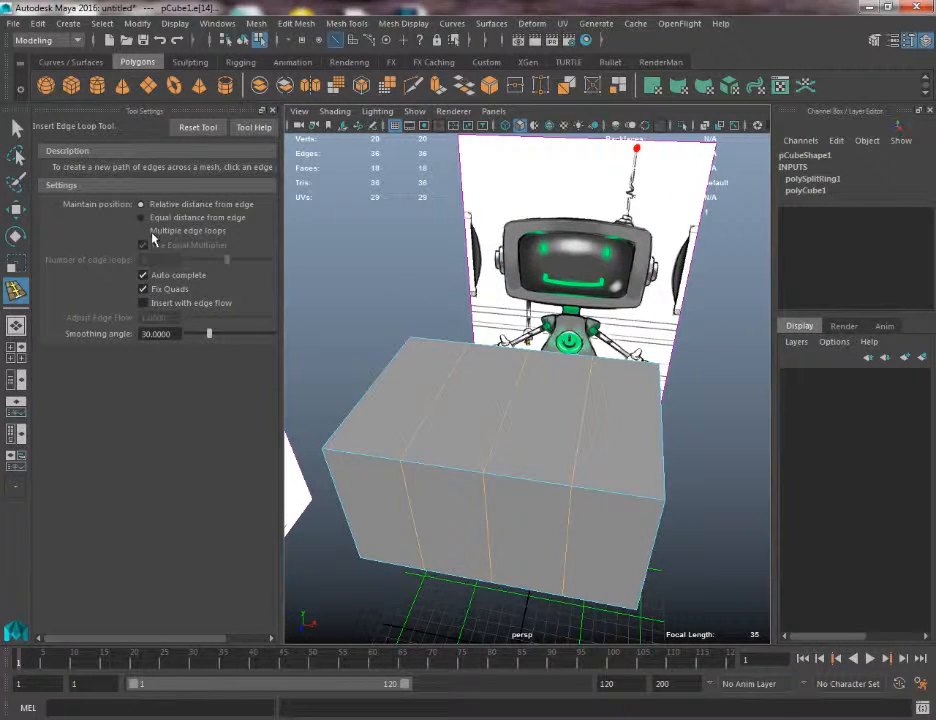
pyautogui.click(418, 462)
pyautogui.click(413, 466)
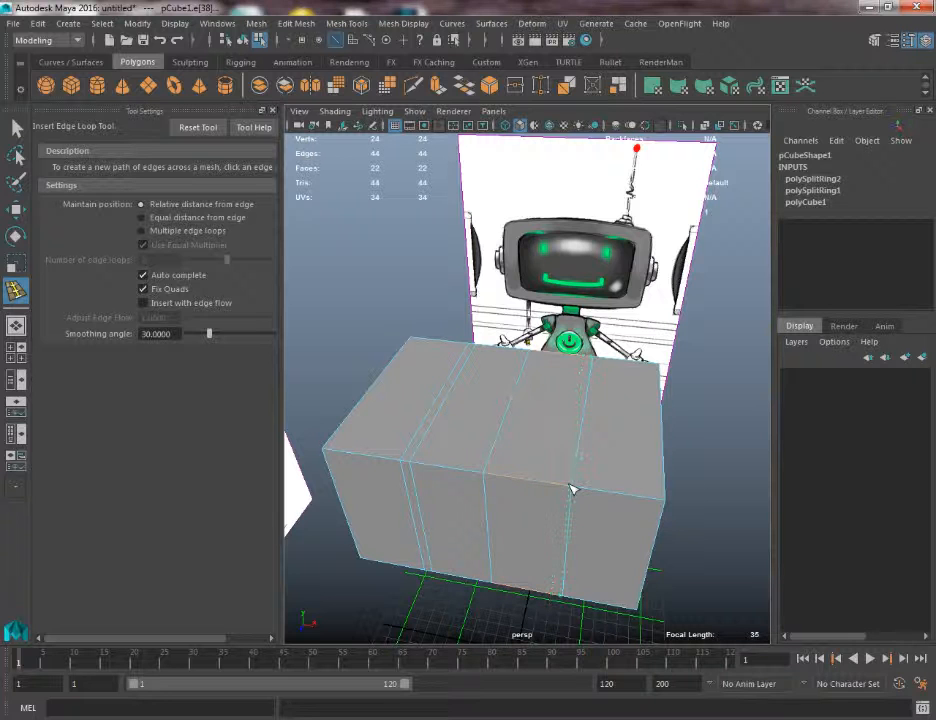
pyautogui.click(566, 486)
pyautogui.click(584, 489)
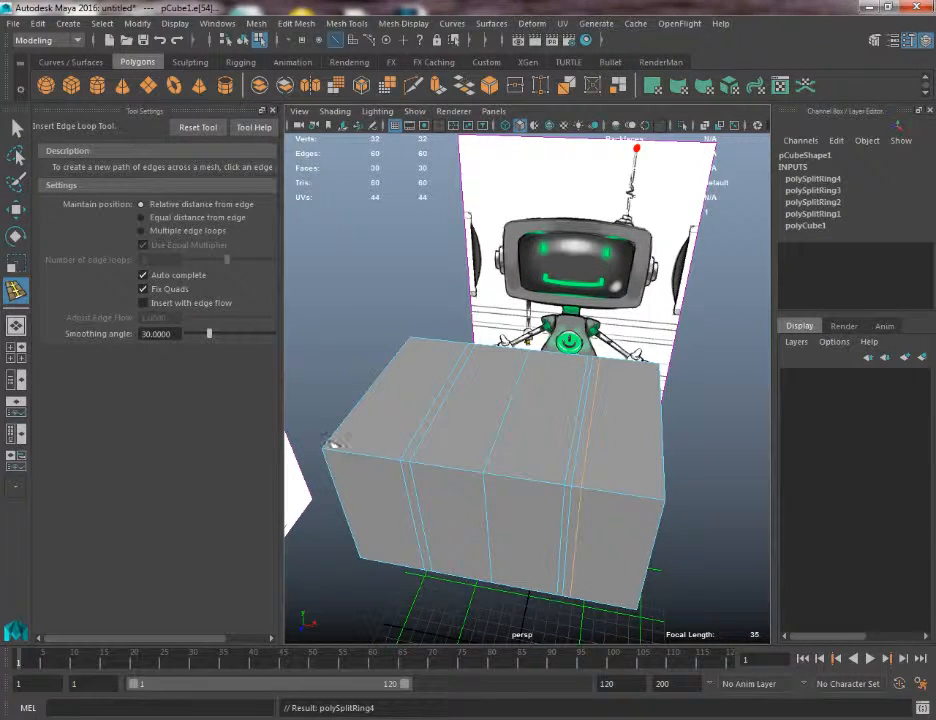
# Insert two edge loops running along the cube's width so its depth is divided into three sections
pyautogui.keyDown('alt'); pyautogui.moveTo(412, 457); pyautogui.dragTo(437, 465); pyautogui.keyUp('alt')
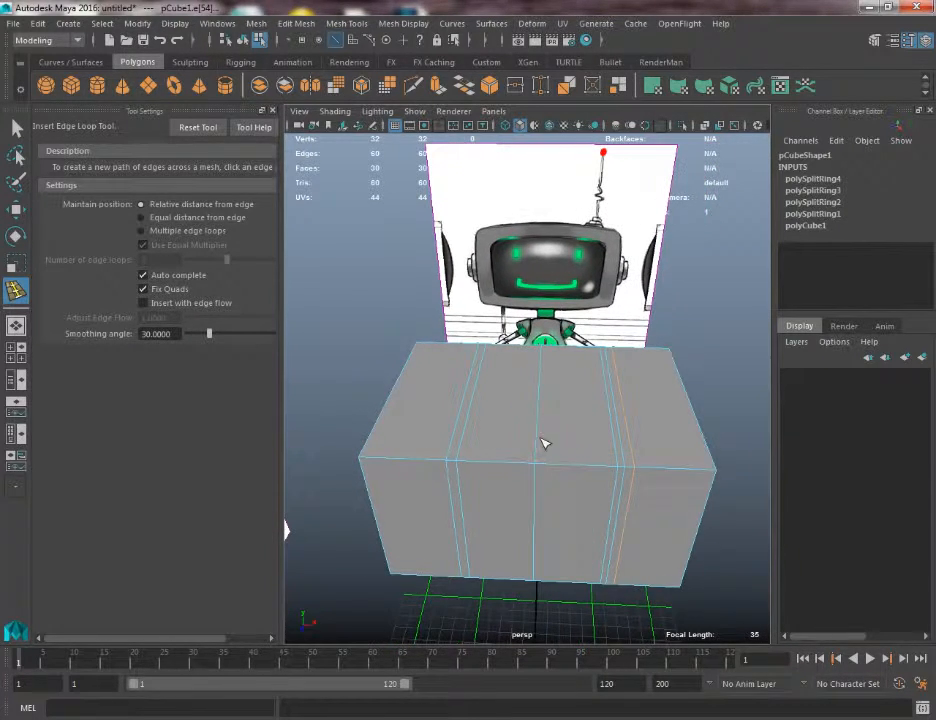
pyautogui.click(382, 416)
pyautogui.click(405, 370)
pyautogui.keyDown('alt'); pyautogui.moveTo(410, 385); pyautogui.dragTo(539, 464); pyautogui.keyUp('alt')
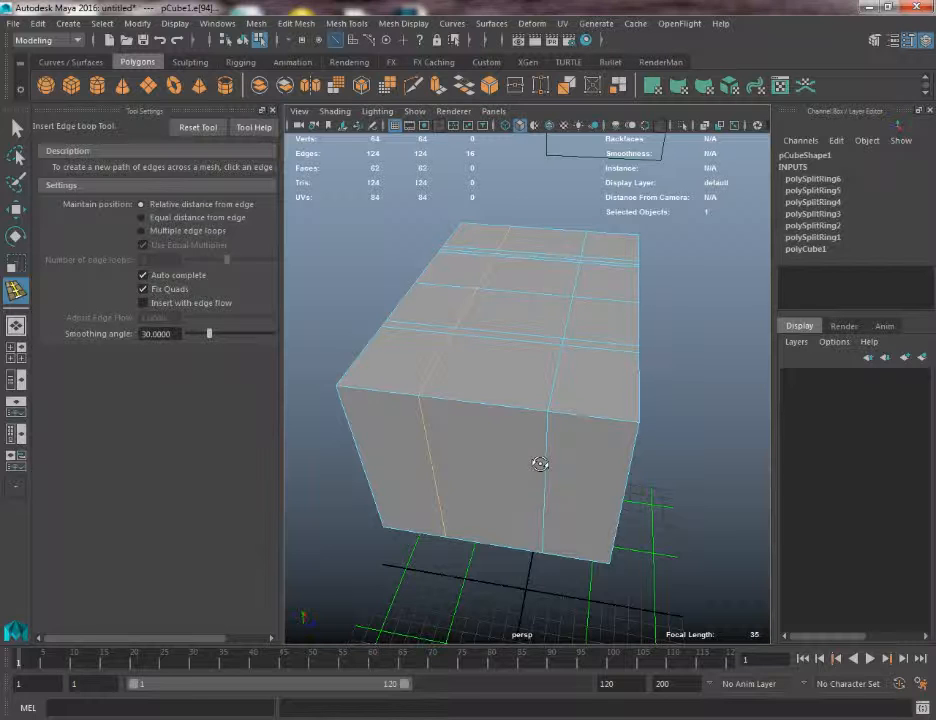
# Undo all the edge loops inserted so far until only the plain cube remains
pyautogui.keyDown('alt'); pyautogui.moveTo(581, 407); pyautogui.dragTo(528, 380); pyautogui.keyUp('alt')
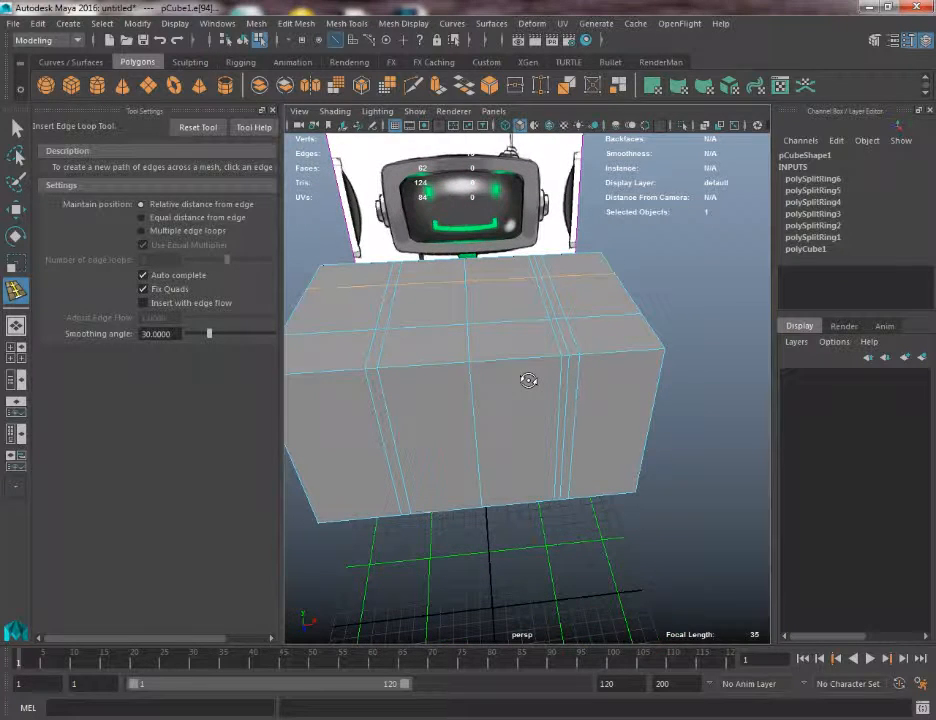
pyautogui.hotkey('ctrl', 'z')
pyautogui.hotkey('ctrl', 'z')
pyautogui.hotkey('ctrl', 'z')
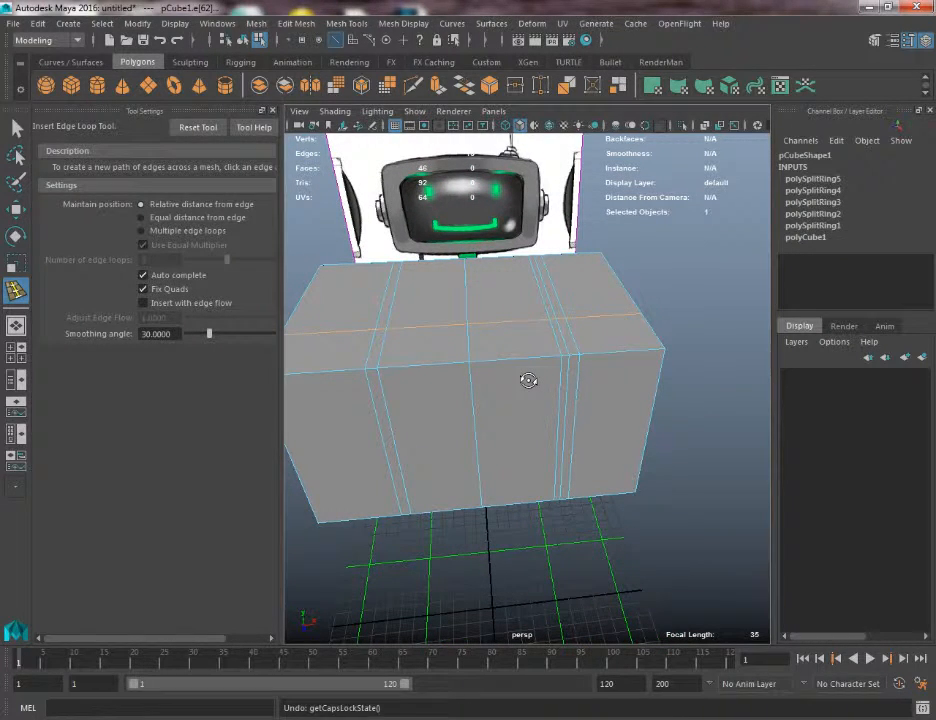
pyautogui.hotkey('ctrl', 'z')
pyautogui.hotkey('ctrl', 'z')
pyautogui.hotkey('ctrl', 'z')
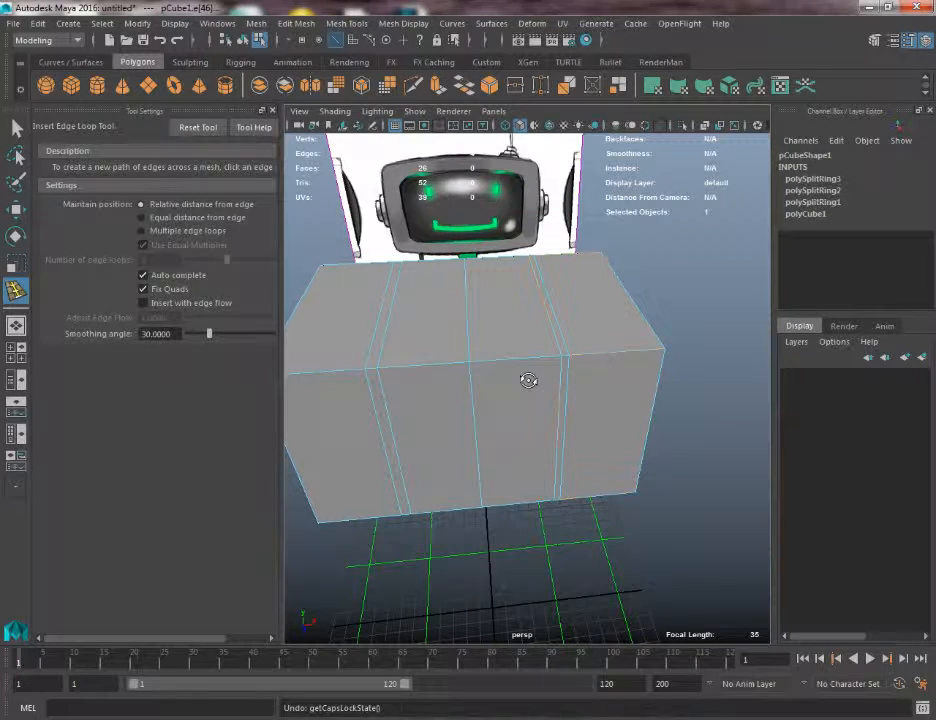
pyautogui.hotkey('ctrl', 'z')
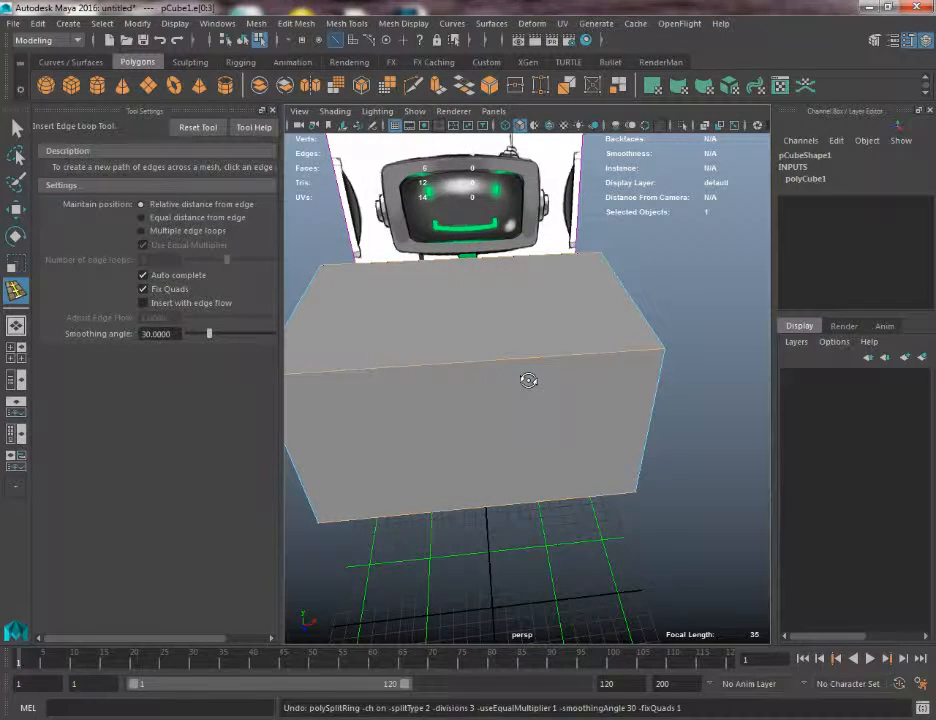
# Set the Insert Edge Loop Tool to Multiple edge loops with 1 loop and insert it across the middle of the cube's width
pyautogui.click(142, 230)
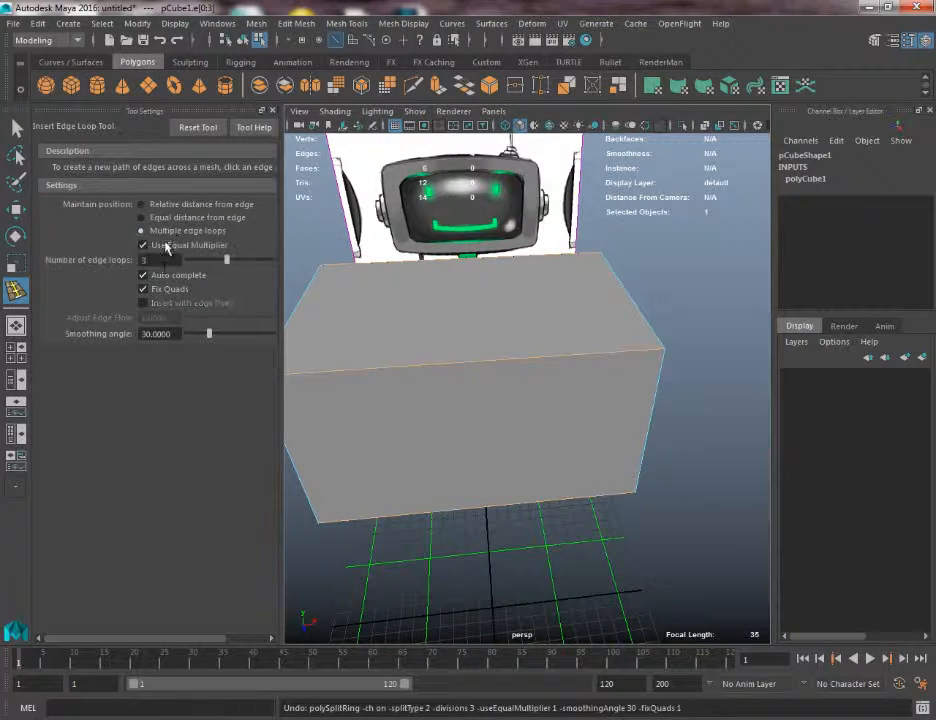
pyautogui.write('1')
pyautogui.keyDown('alt'); pyautogui.moveTo(447, 349); pyautogui.dragTo(407, 328); pyautogui.keyUp('alt')
pyautogui.keyDown('alt'); pyautogui.moveTo(407, 328); pyautogui.dragTo(478, 370, button='middle'); pyautogui.keyUp('alt')
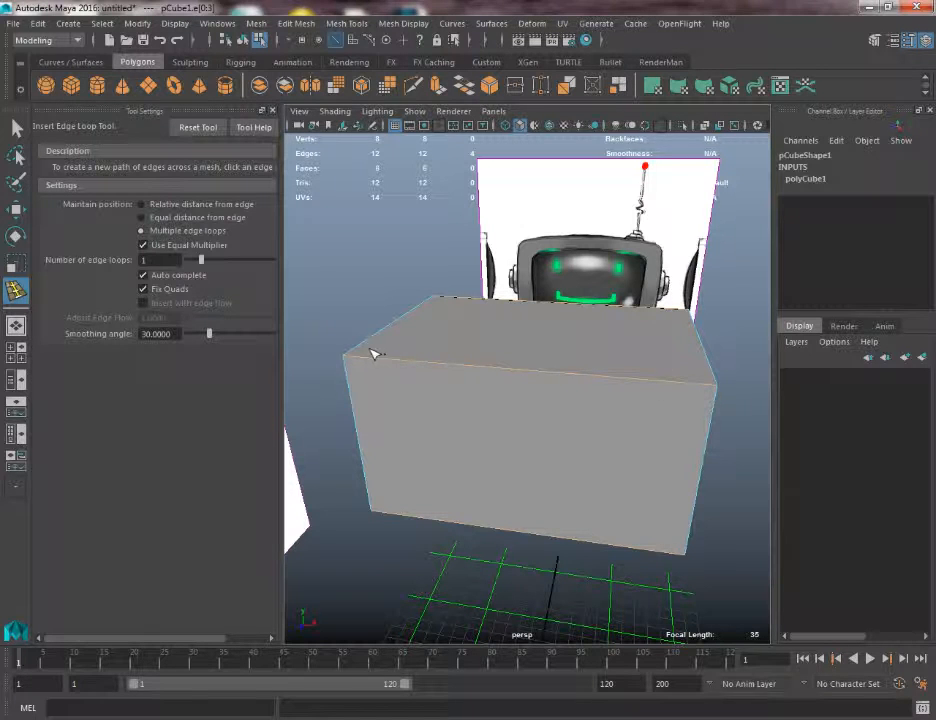
pyautogui.click(594, 383)
pyautogui.click(590, 382)
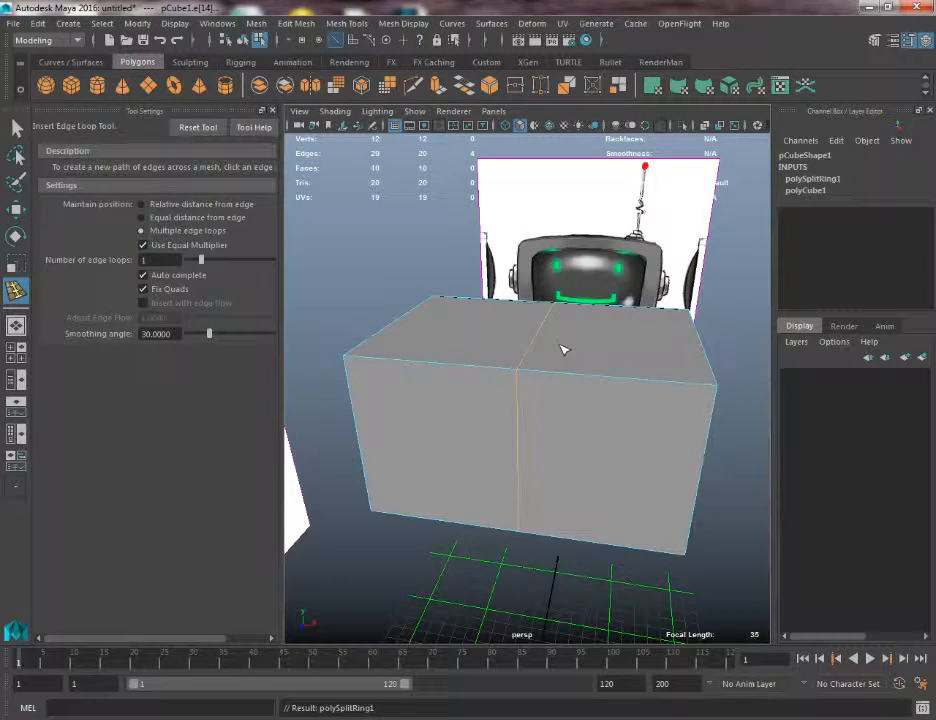
# In the front view, scale the centre edge loop vertically to match the head's curved outline, and turn on X-Ray shading
pyautogui.press('space')
pyautogui.press('space')
pyautogui.press('r')
pyautogui.moveTo(504, 334); pyautogui.dragTo(507, 326)
pyautogui.click(705, 125)
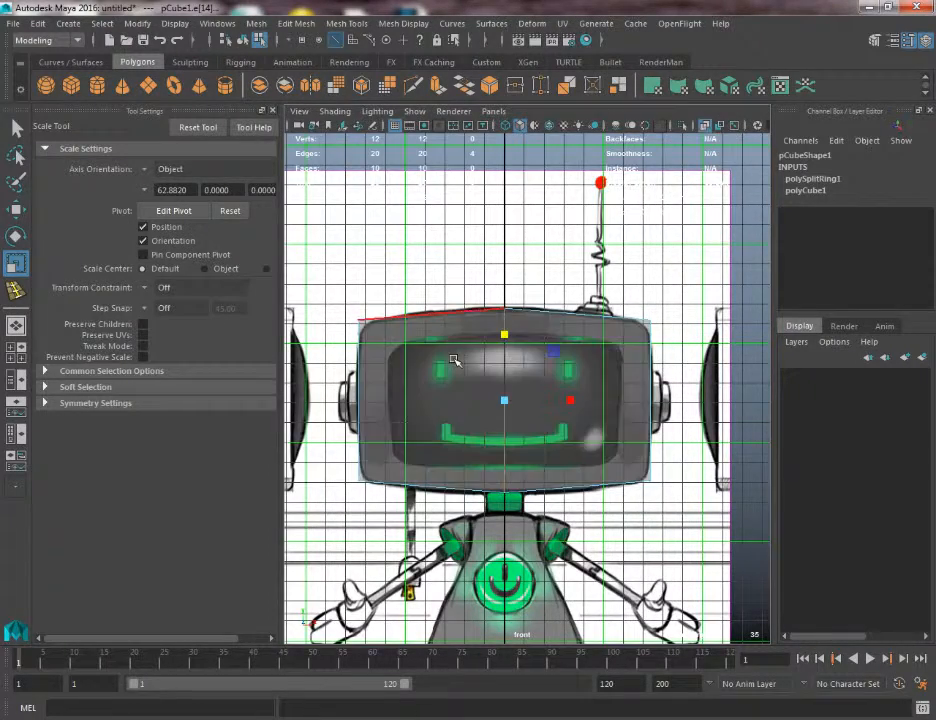
# Examine how the cube's outline fits the head in the front reference, closing the Tool Settings for more room
pyautogui.keyDown('alt'); pyautogui.moveTo(455, 359); pyautogui.dragTo(568, 480, button='right'); pyautogui.keyUp('alt')
pyautogui.keyDown('alt'); pyautogui.moveTo(564, 448); pyautogui.dragTo(600, 417, button='middle'); pyautogui.keyUp('alt')
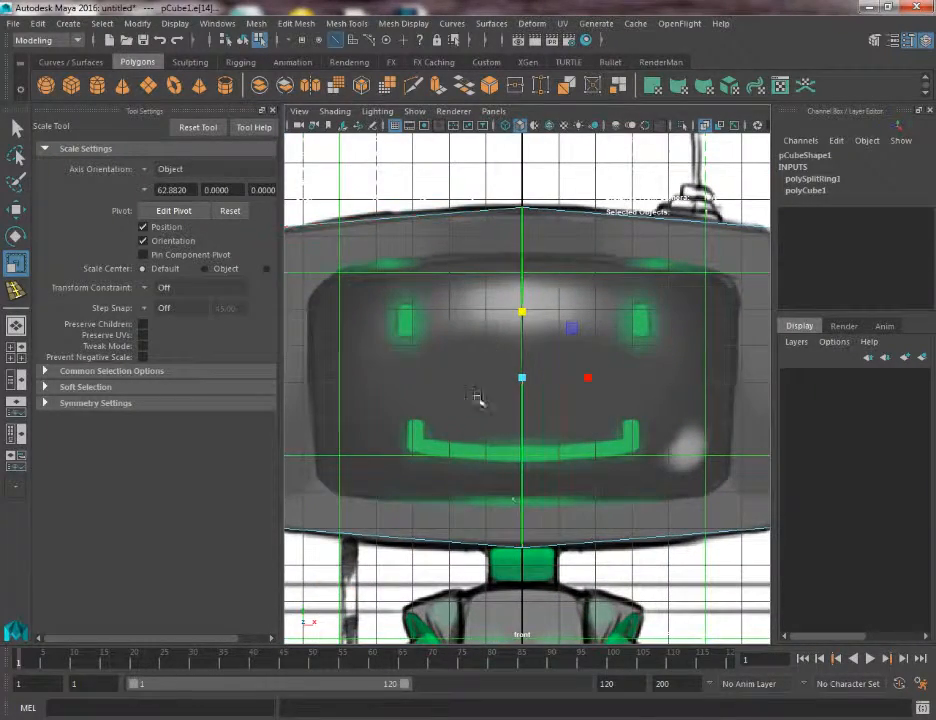
pyautogui.keyDown('alt'); pyautogui.moveTo(518, 570); pyautogui.dragTo(422, 555, button='middle'); pyautogui.keyUp('alt')
pyautogui.keyDown('alt'); pyautogui.moveTo(581, 499); pyautogui.dragTo(878, 477, button='middle'); pyautogui.keyUp('alt')
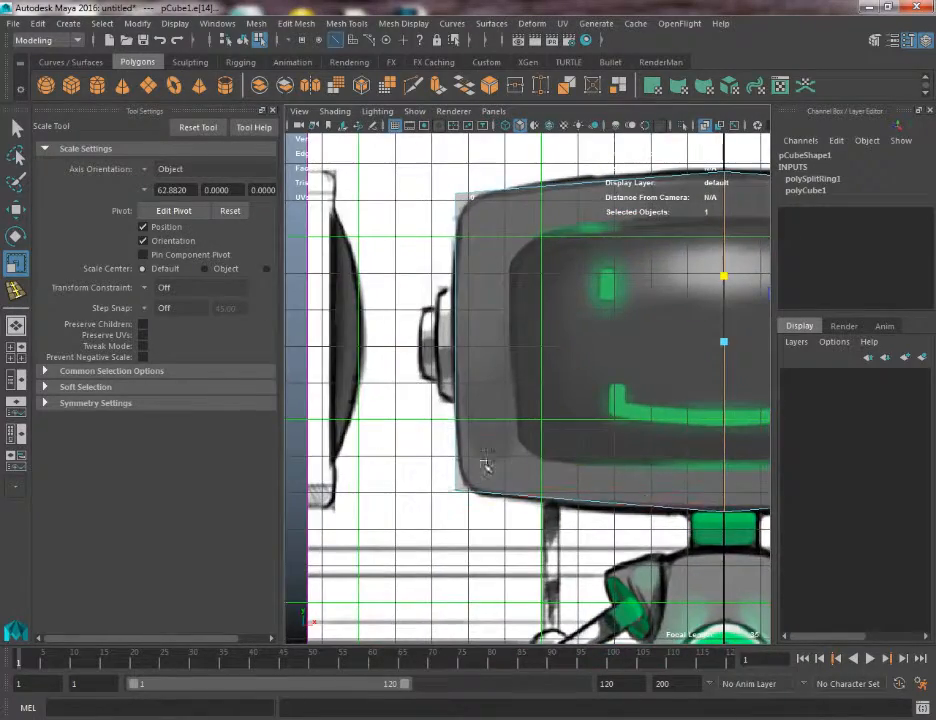
pyautogui.keyDown('alt'); pyautogui.moveTo(554, 352); pyautogui.dragTo(377, 426, button='middle'); pyautogui.keyUp('alt')
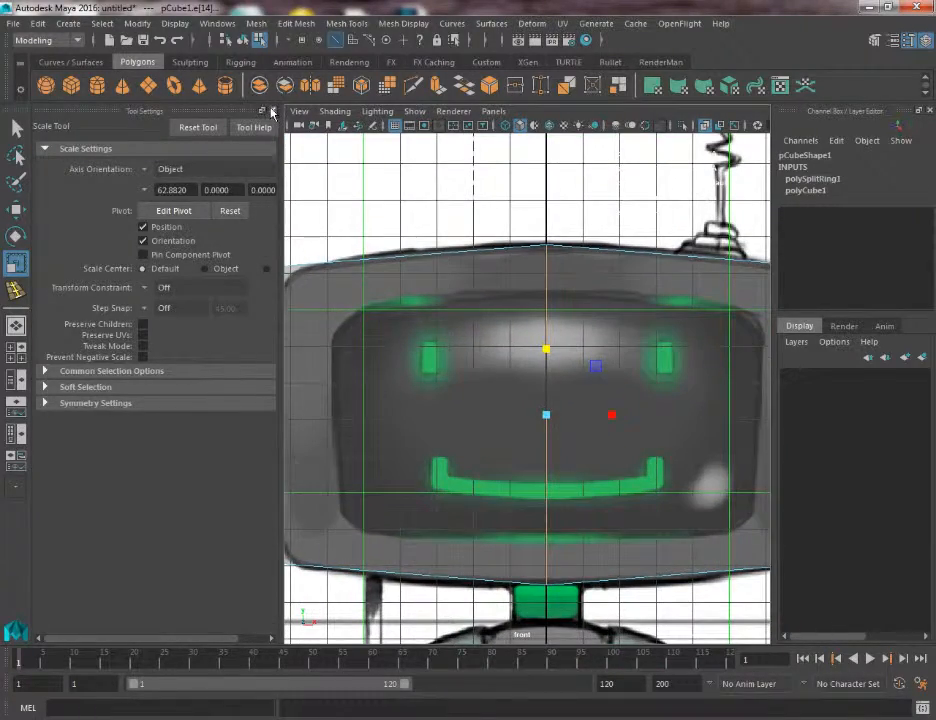
pyautogui.click(271, 110)
pyautogui.scroll(-2, 427, 212)
pyautogui.scroll(-2, 425, 201)
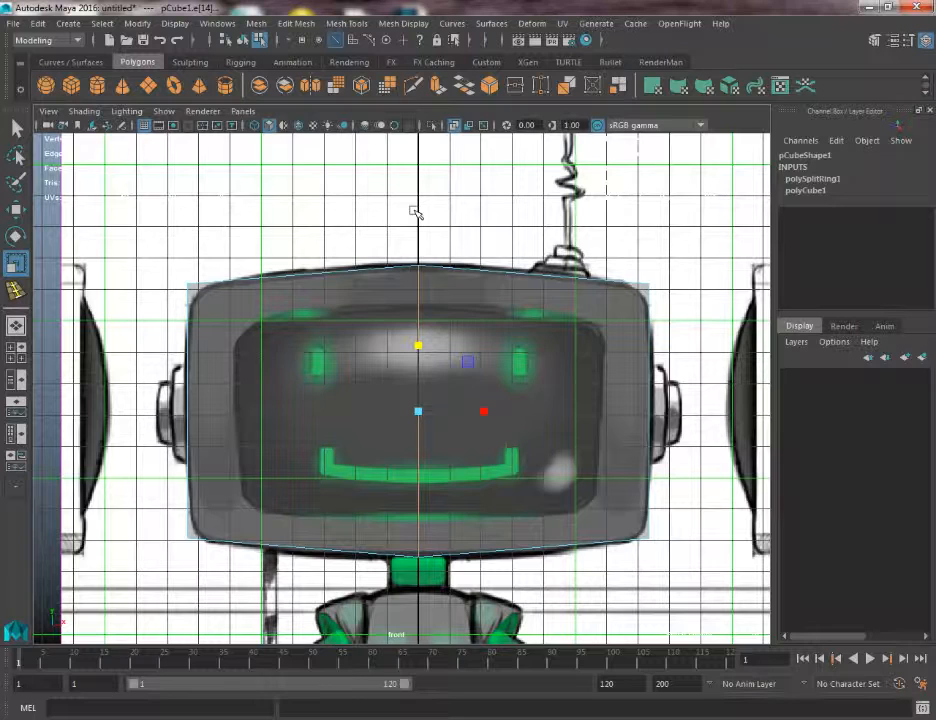
# Insert one edge loop midway through each half of the cube, on both sides of the centre loop
pyautogui.click(15, 290)
pyautogui.click(533, 275)
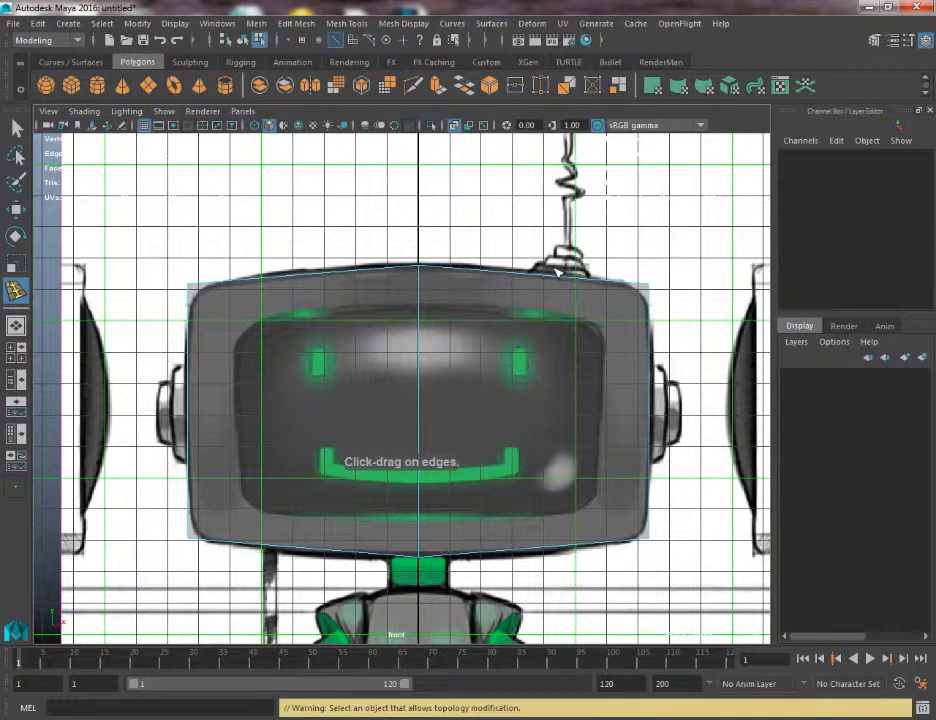
pyautogui.click(313, 275)
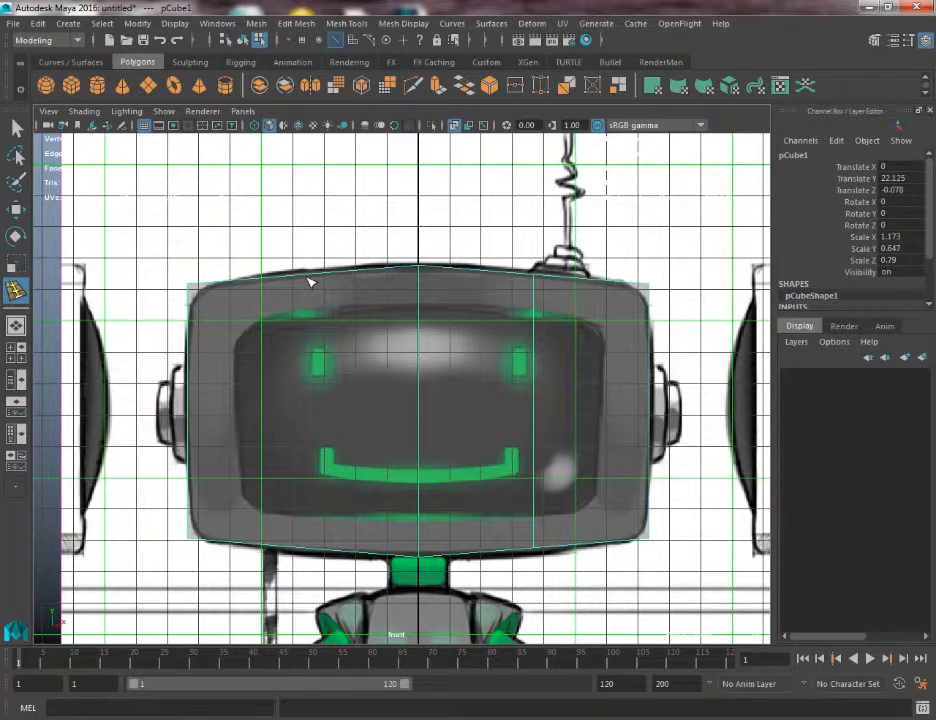
pyautogui.click(308, 280)
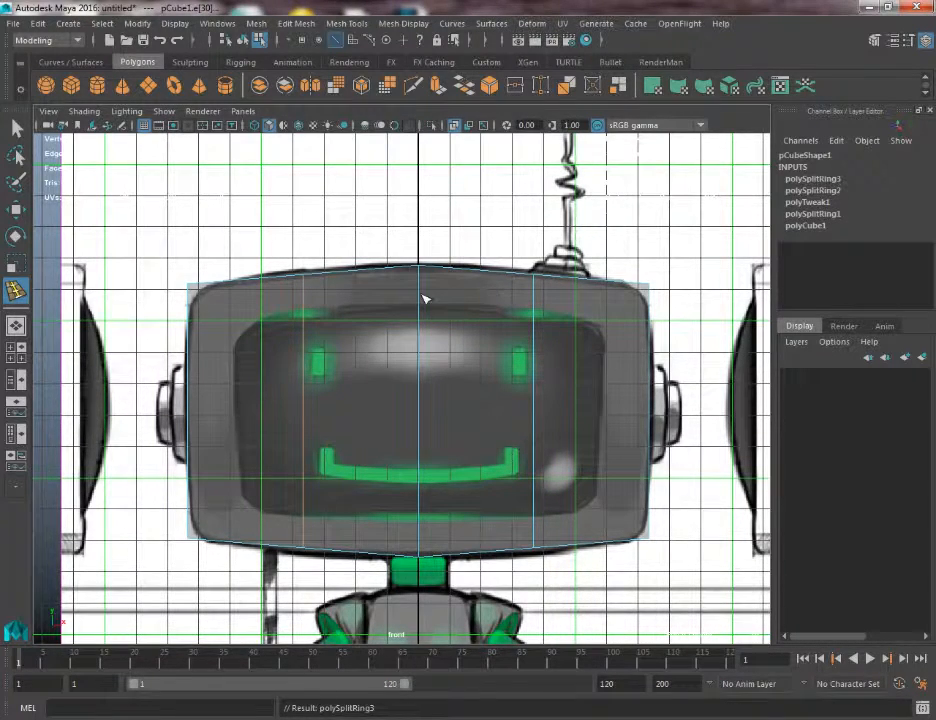
# Delete the two edge loops on either side of the centre loop
pyautogui.press('w')
pyautogui.keyDown('shift'); pyautogui.click(533, 328); pyautogui.keyUp('shift')
pyautogui.press('r')
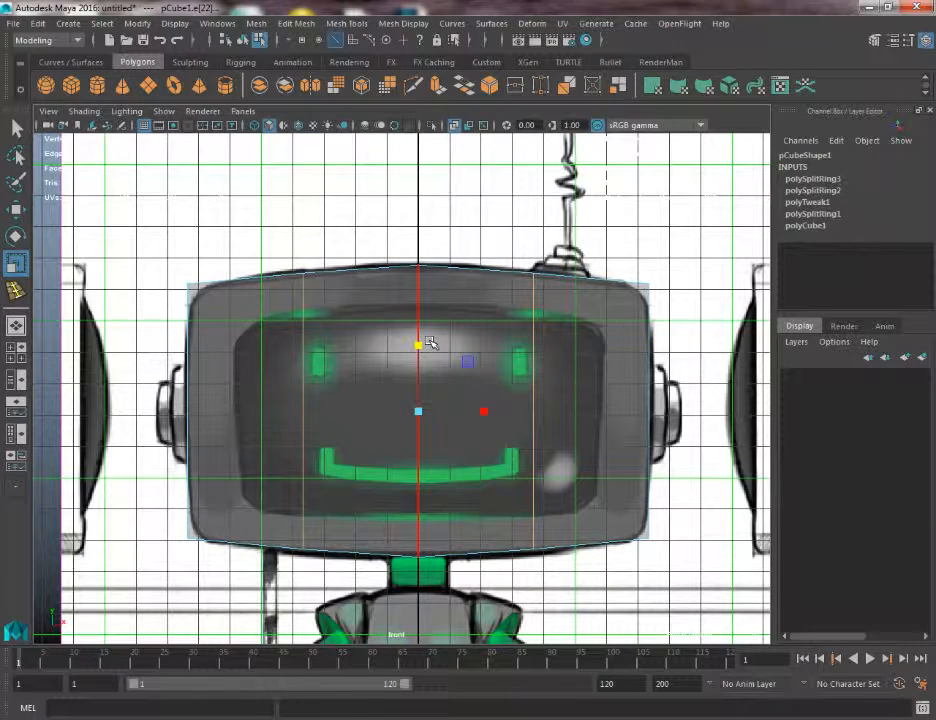
pyautogui.hotkey('ctrl', 'z')
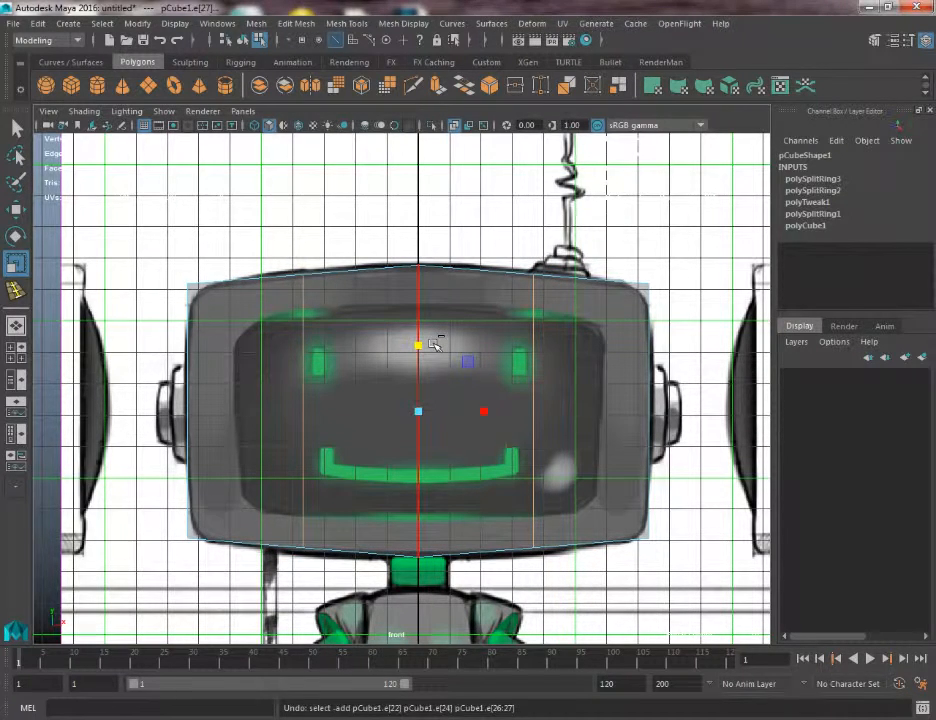
pyautogui.press('Delete')
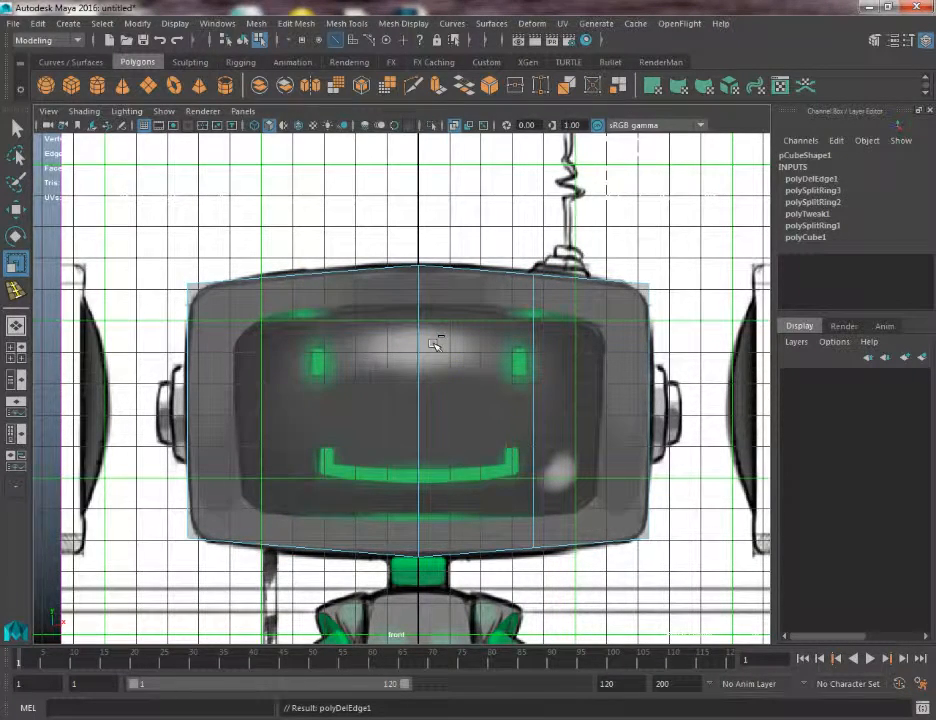
pyautogui.click(546, 385)
pyautogui.press('Delete')
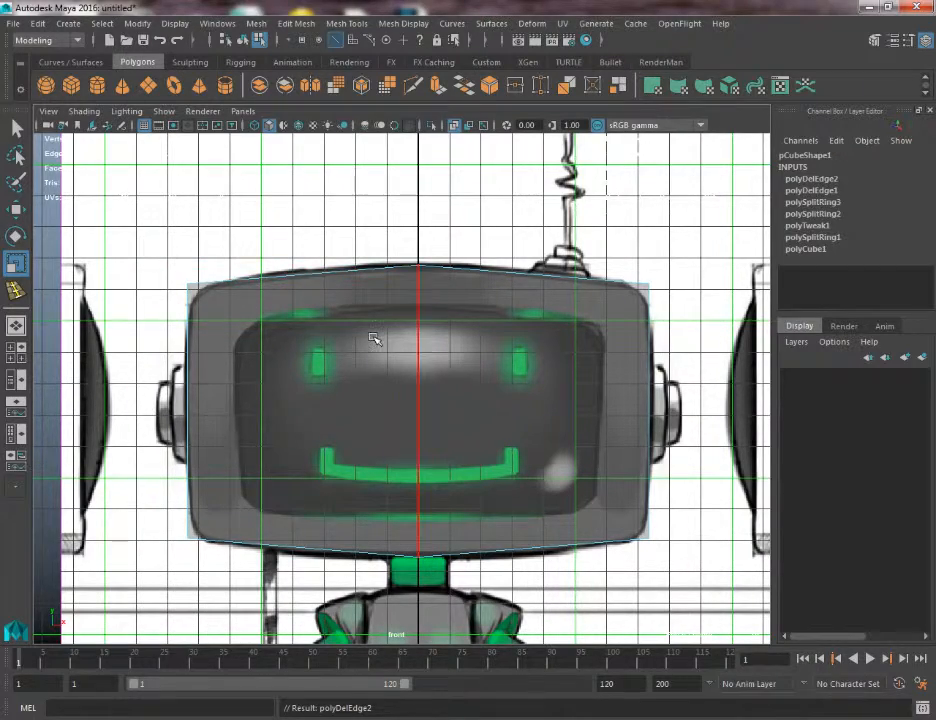
# Return to the perspective view and turn off X-Ray shading
pyautogui.press('space')
pyautogui.moveTo(383, 302); pyautogui.dragTo(383, 297)
pyautogui.keyDown('alt'); pyautogui.moveTo(480, 350); pyautogui.dragTo(400, 355); pyautogui.keyUp('alt')
pyautogui.press('w')
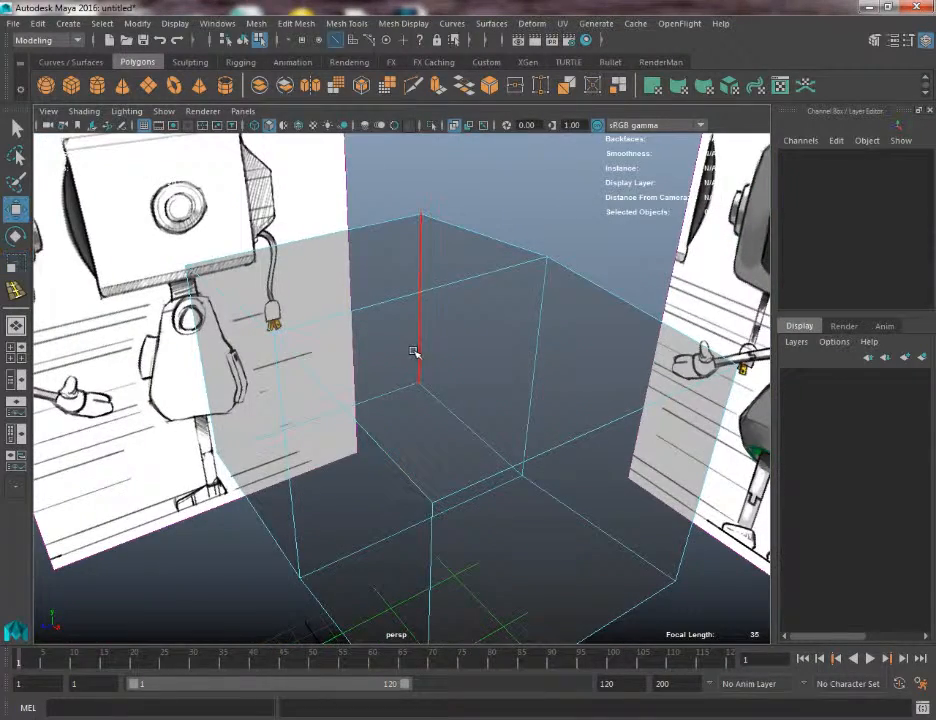
pyautogui.click(455, 125)
# Select the cube's four outer corner edges that run from front to back
pyautogui.press('q')
pyautogui.keyDown('alt'); pyautogui.moveTo(520, 378); pyautogui.dragTo(457, 328, button='right'); pyautogui.keyUp('alt')
pyautogui.moveTo(500, 327); pyautogui.dragTo(499, 289, button='right')
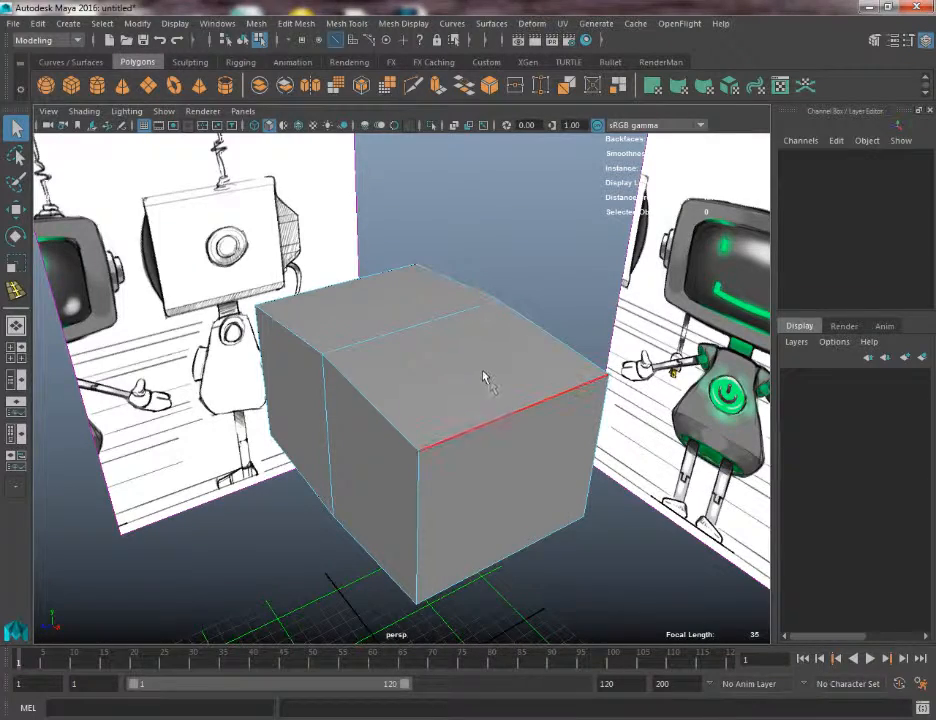
pyautogui.keyDown('alt'); pyautogui.moveTo(280, 347); pyautogui.dragTo(325, 390); pyautogui.keyUp('alt')
pyautogui.keyDown('shift'); pyautogui.click(322, 386); pyautogui.keyUp('shift')
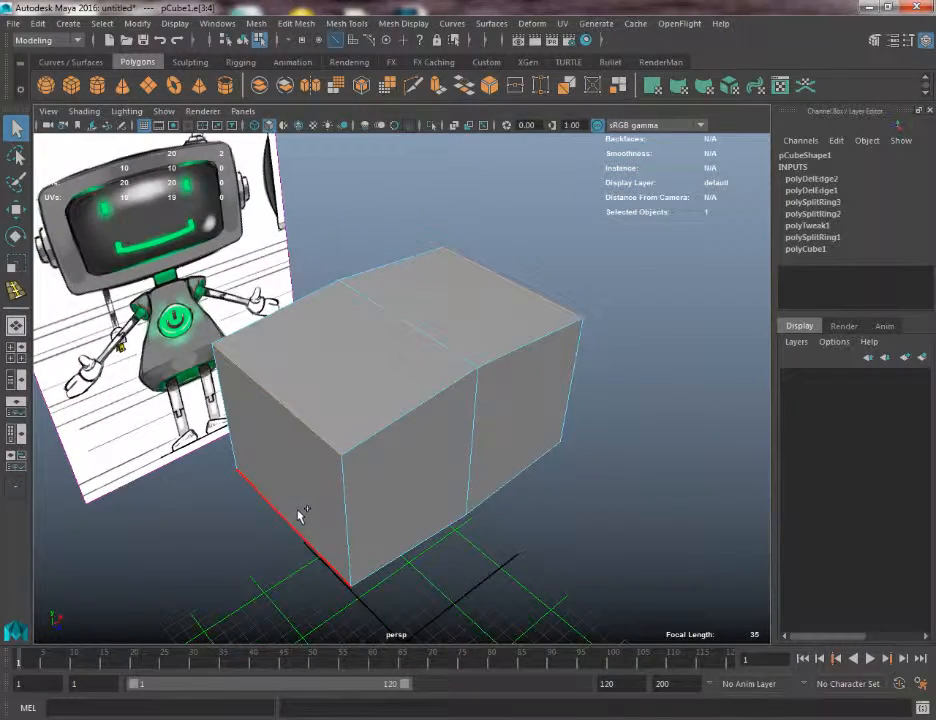
pyautogui.keyDown('alt'); pyautogui.moveTo(530, 474); pyautogui.dragTo(443, 538); pyautogui.keyUp('alt')
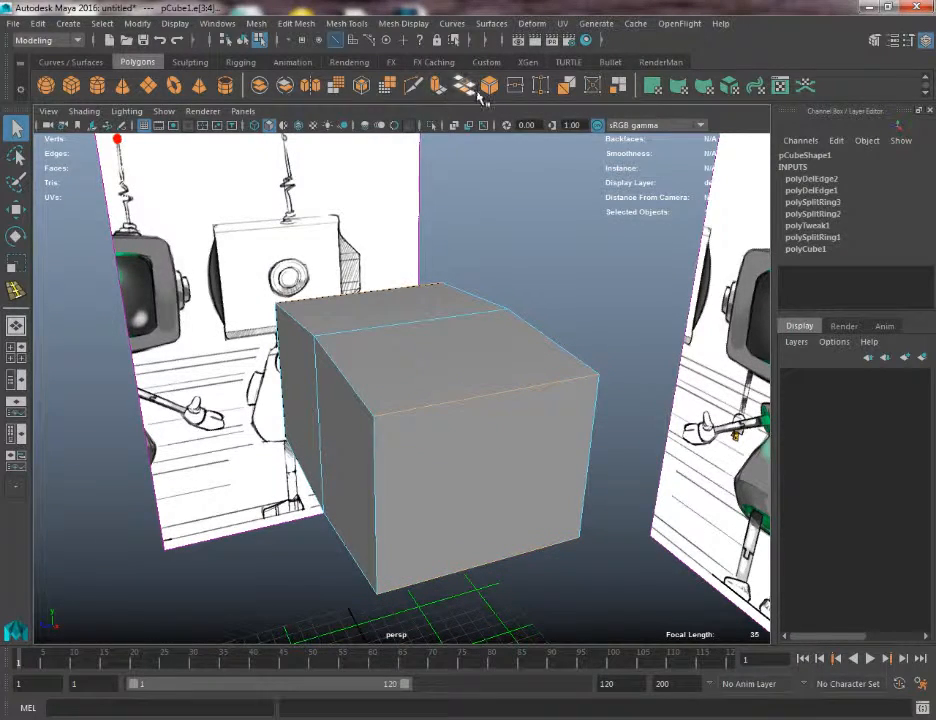
# Bevel the four selected corner edges, try a fraction of 0.2 and bring it back to 0.5
pyautogui.click(489, 86)
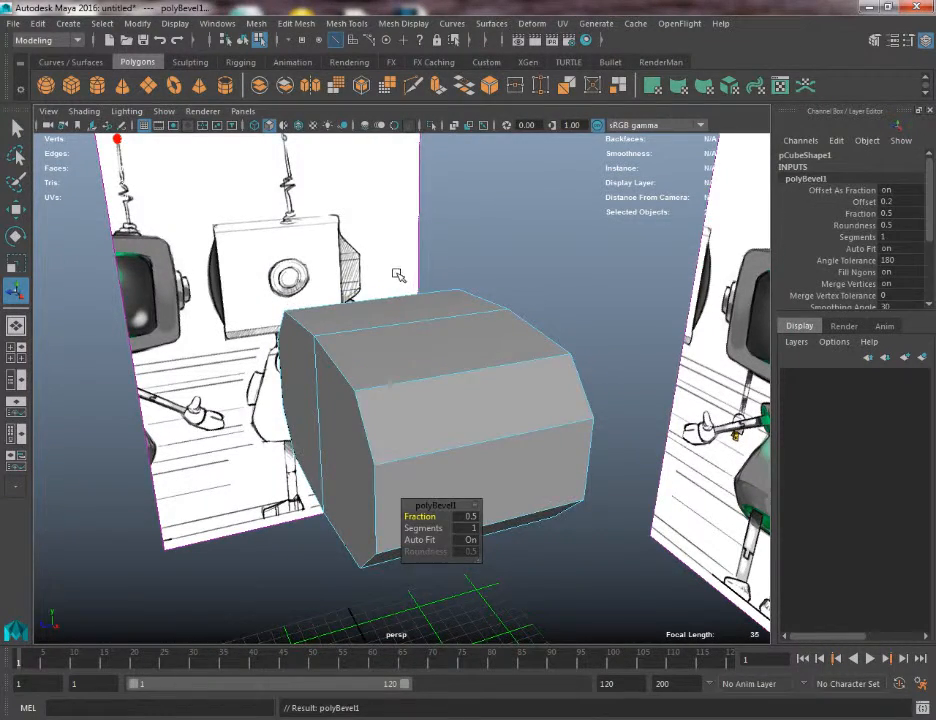
pyautogui.keyDown('alt'); pyautogui.moveTo(397, 271); pyautogui.dragTo(460, 300); pyautogui.keyUp('alt')
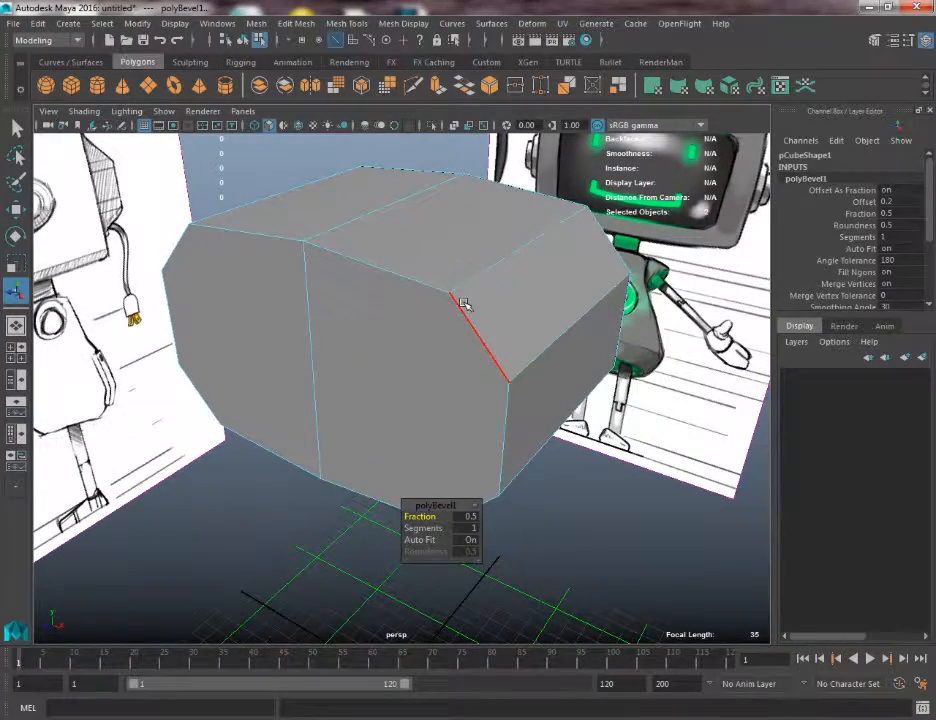
pyautogui.keyDown('alt'); pyautogui.moveTo(520, 326); pyautogui.dragTo(450, 440); pyautogui.keyUp('alt')
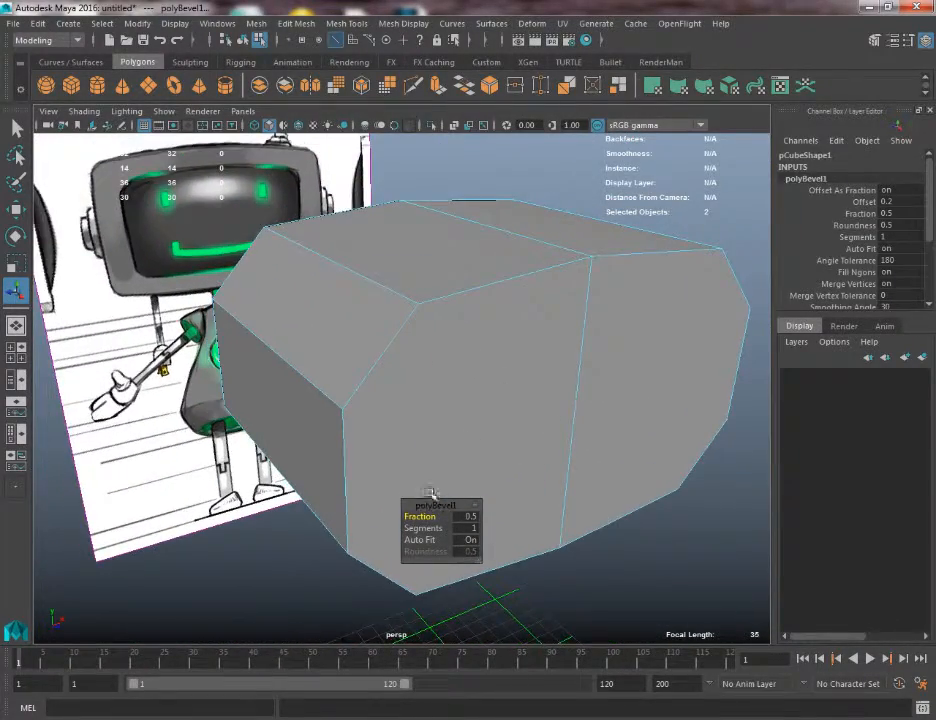
pyautogui.moveTo(430, 504); pyautogui.dragTo(304, 280)
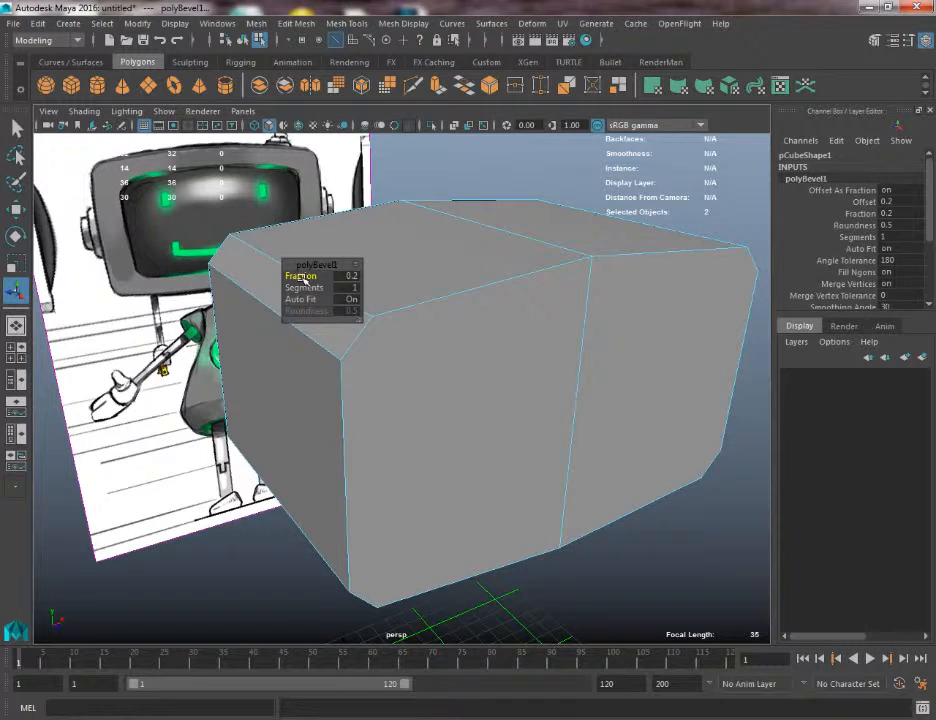
pyautogui.moveTo(303, 277)
pyautogui.mouseDown()
pyautogui.moveTo(320, 283)
pyautogui.moveTo(293, 287)
pyautogui.moveTo(305, 287)
pyautogui.mouseUp()
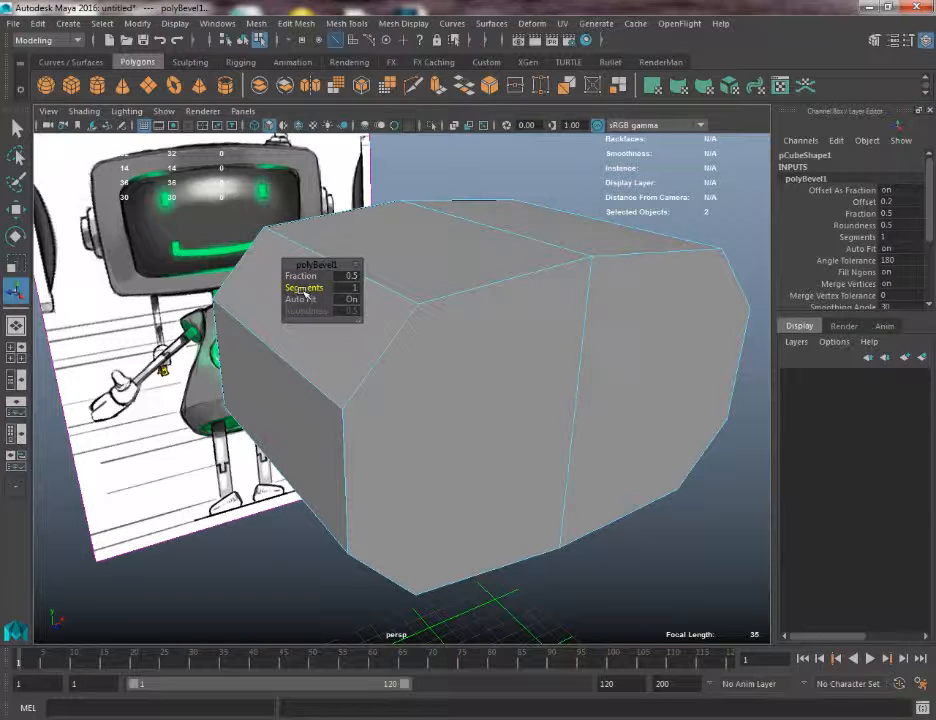
# Try 3 segments on the bevel, and undo both the segment change and the bevel
pyautogui.moveTo(306, 289); pyautogui.dragTo(521, 253)
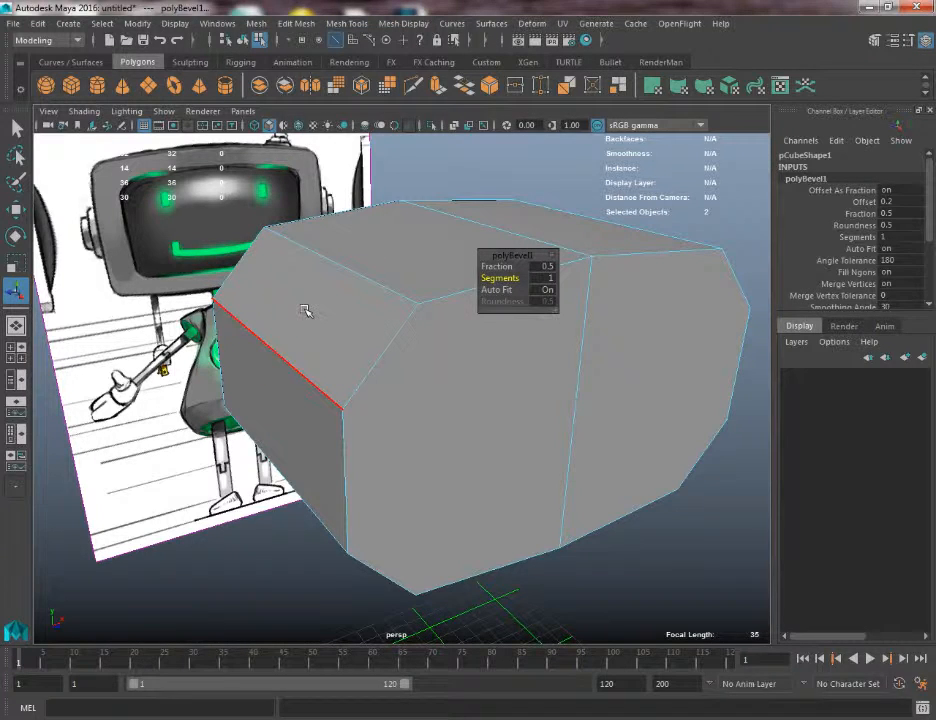
pyautogui.moveTo(496, 281); pyautogui.dragTo(506, 286)
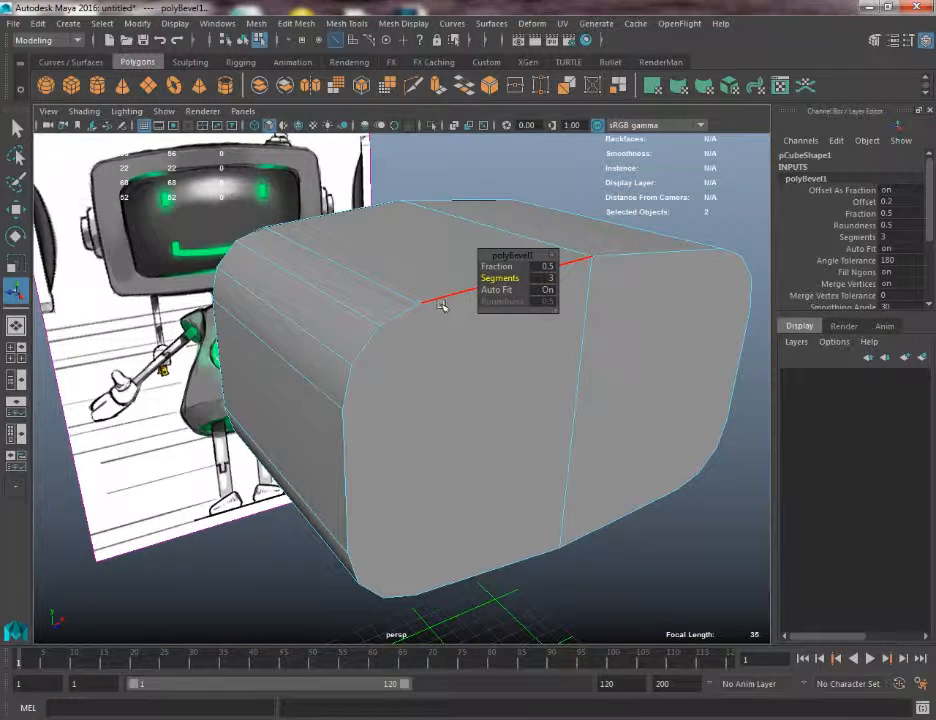
pyautogui.hotkey('ctrl', 'z')
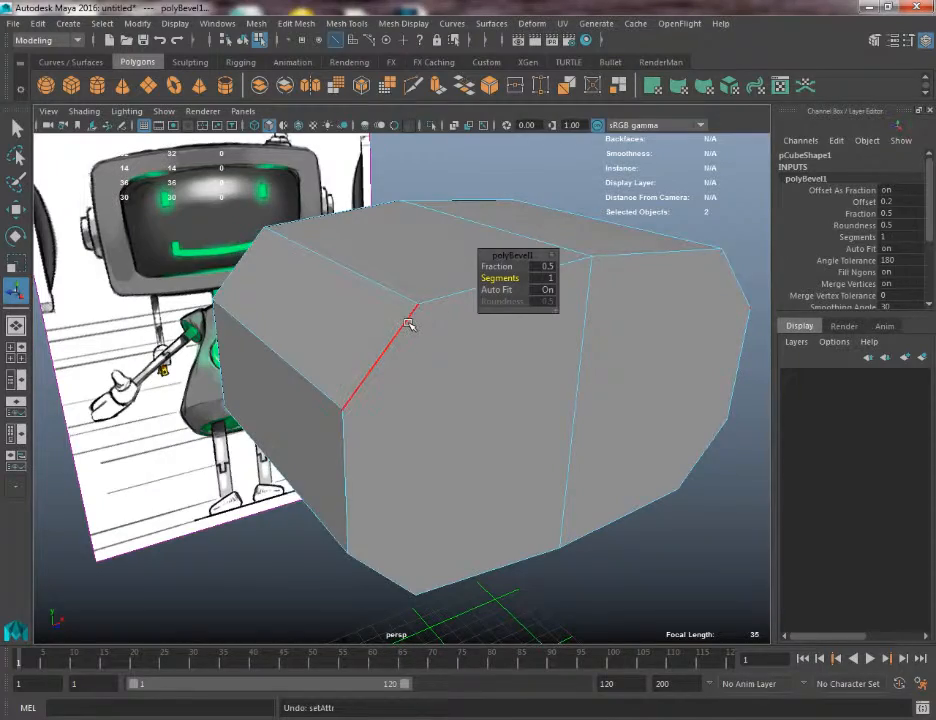
pyautogui.hotkey('ctrl', 'z')
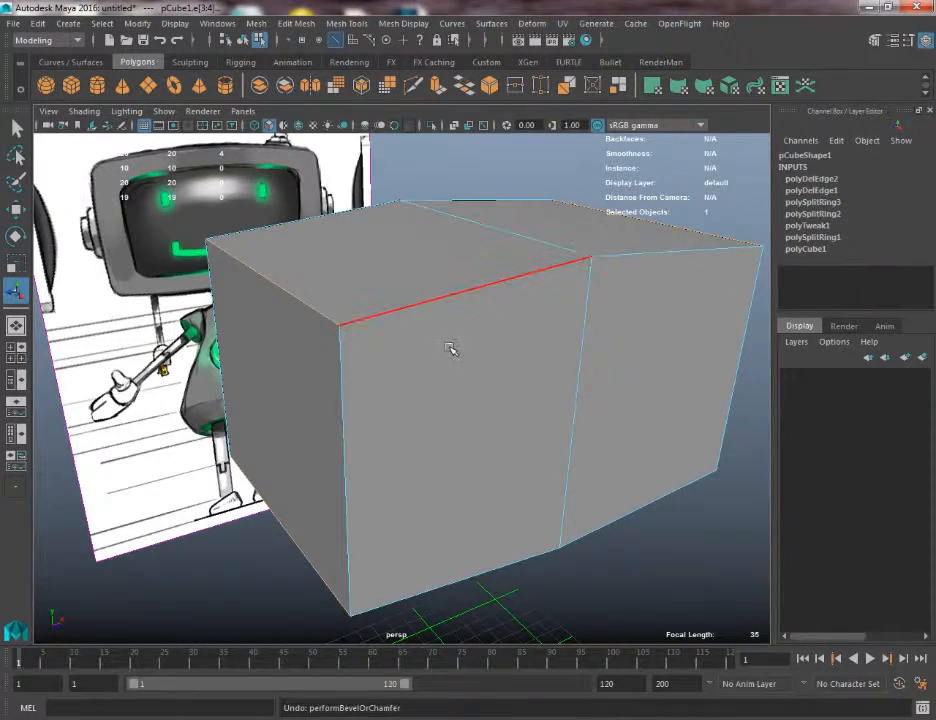
# In the front view with X-Ray shading on, bevel the four selected corner edges with a fraction of 0.5 and 1 segment
pyautogui.press('space')
pyautogui.moveTo(449, 345); pyautogui.dragTo(445, 386)
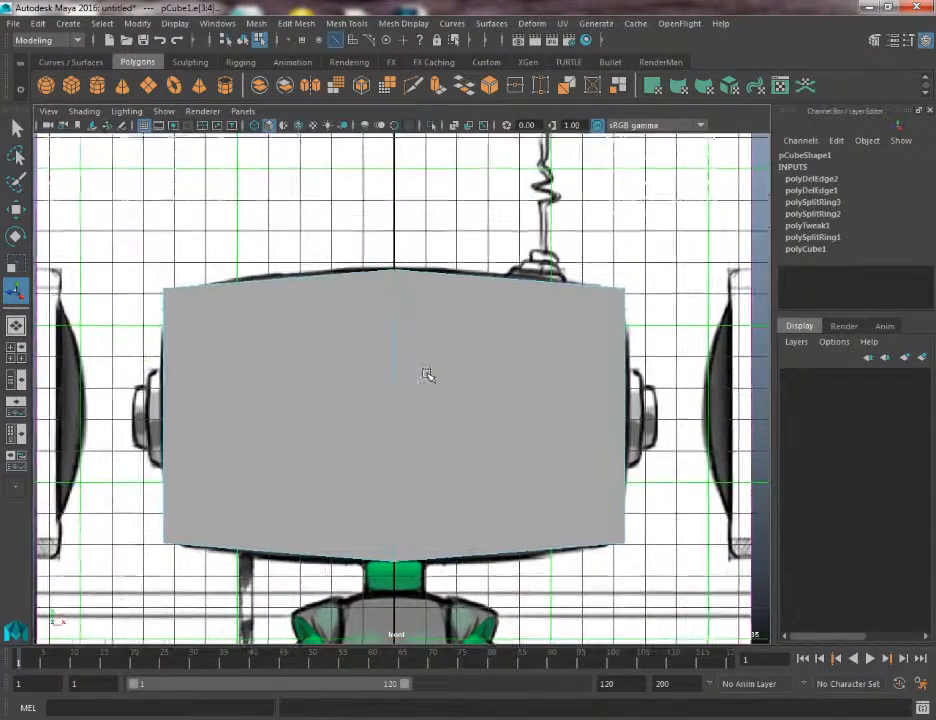
pyautogui.click(453, 125)
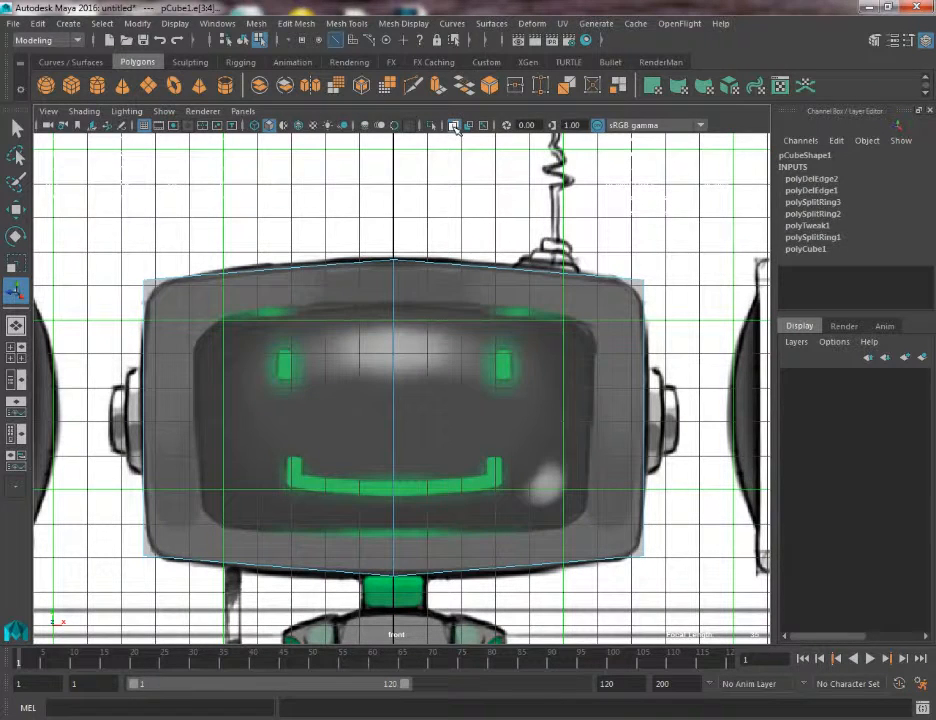
pyautogui.click(489, 86)
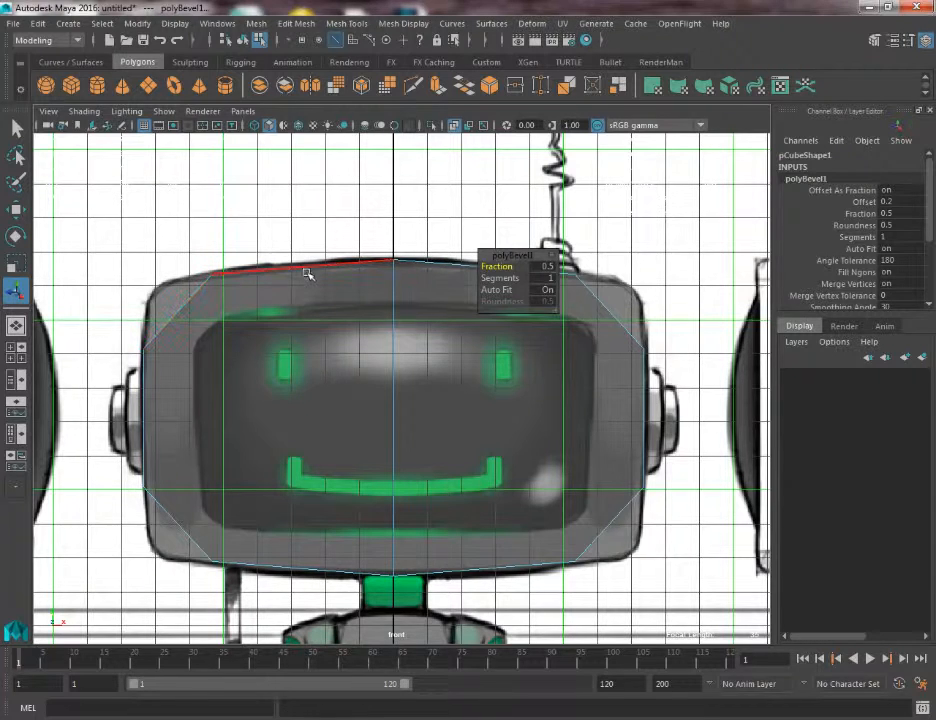
# Set the corner bevel's fraction to 0.3 and its segments to 3, matching the rounded corners of the front reference
pyautogui.moveTo(308, 272); pyautogui.dragTo(310, 273, button='middle')
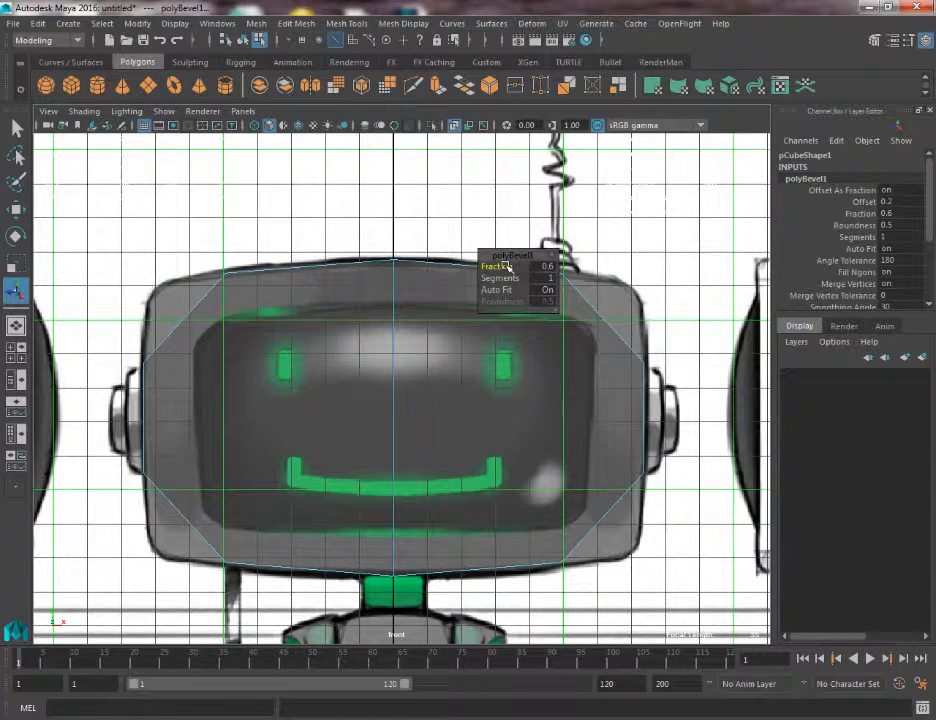
pyautogui.moveTo(541, 268); pyautogui.dragTo(506, 268)
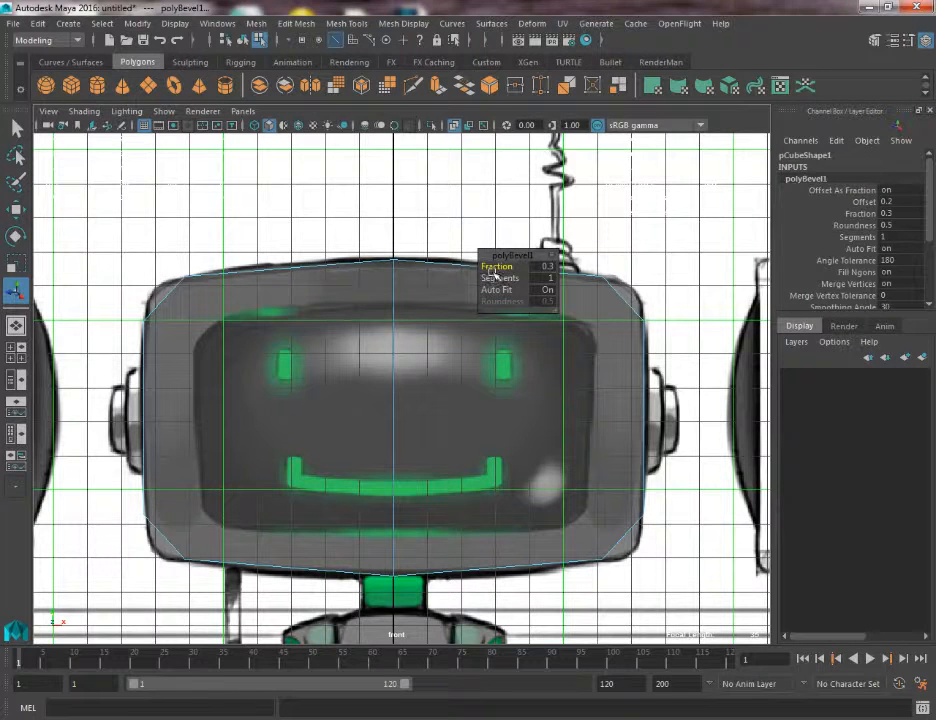
pyautogui.moveTo(494, 274); pyautogui.dragTo(494, 274)
pyautogui.moveTo(504, 287); pyautogui.dragTo(515, 285)
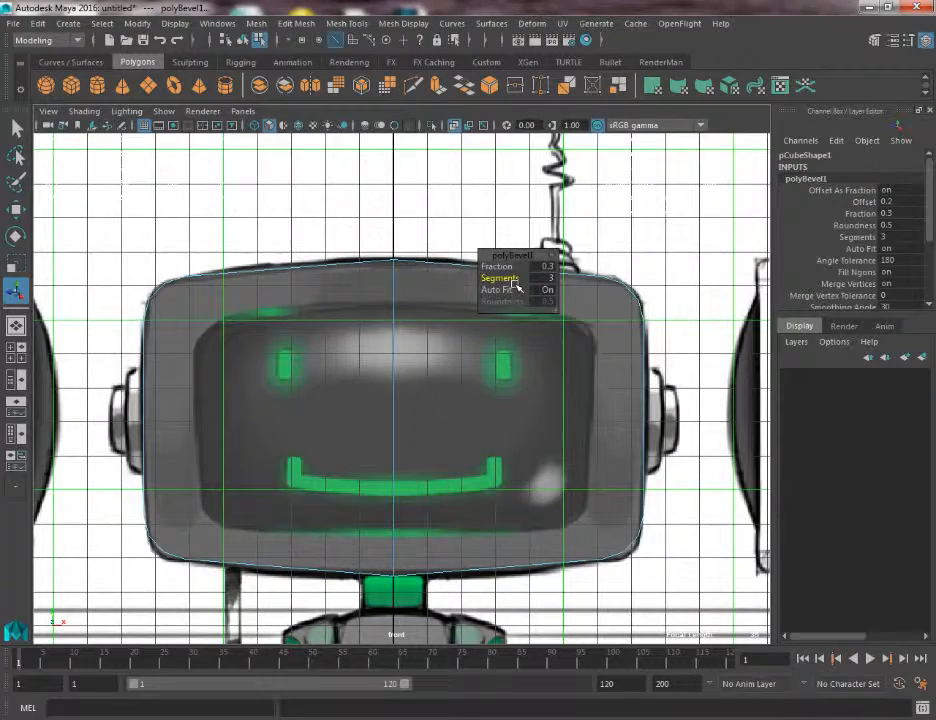
# Check the bevelled corners in the perspective and front views, and move the bevel settings box clear of the head
pyautogui.press('space')
pyautogui.moveTo(508, 339); pyautogui.dragTo(495, 300)
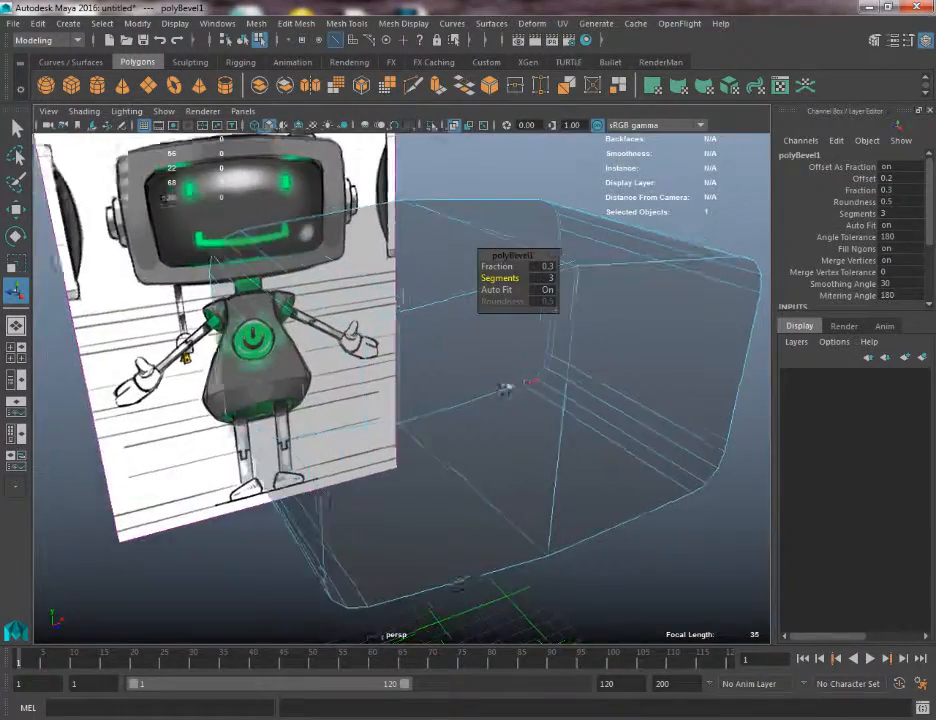
pyautogui.moveTo(505, 388)
pyautogui.keyDown('alt'); pyautogui.mouseDown()
pyautogui.moveTo(382, 376)
pyautogui.moveTo(497, 373)
pyautogui.mouseUp(); pyautogui.keyUp('alt')
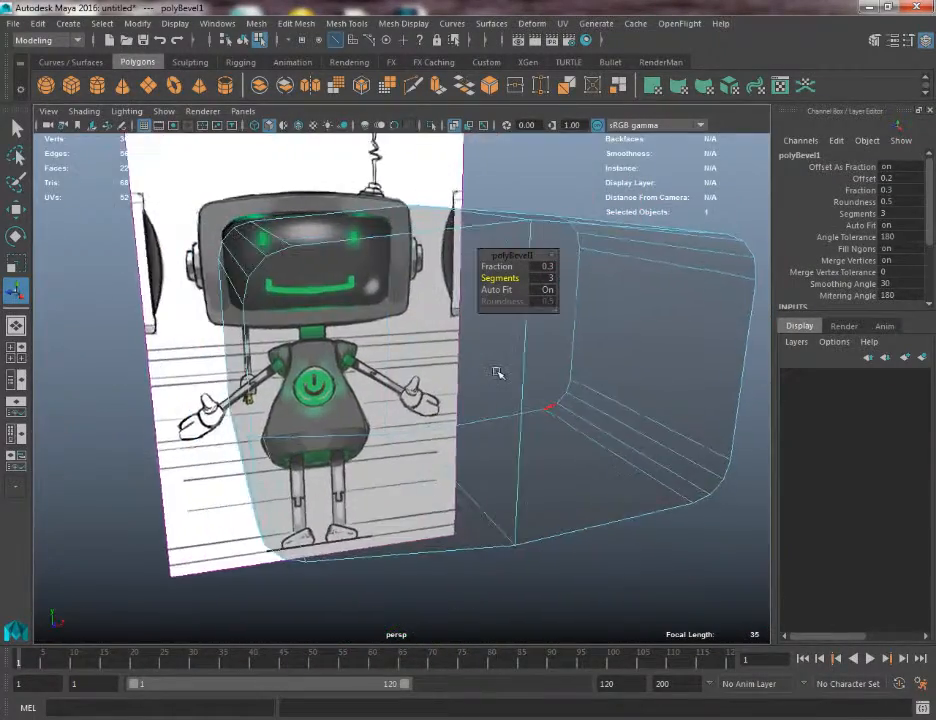
pyautogui.press('space')
pyautogui.moveTo(418, 371); pyautogui.dragTo(430, 400)
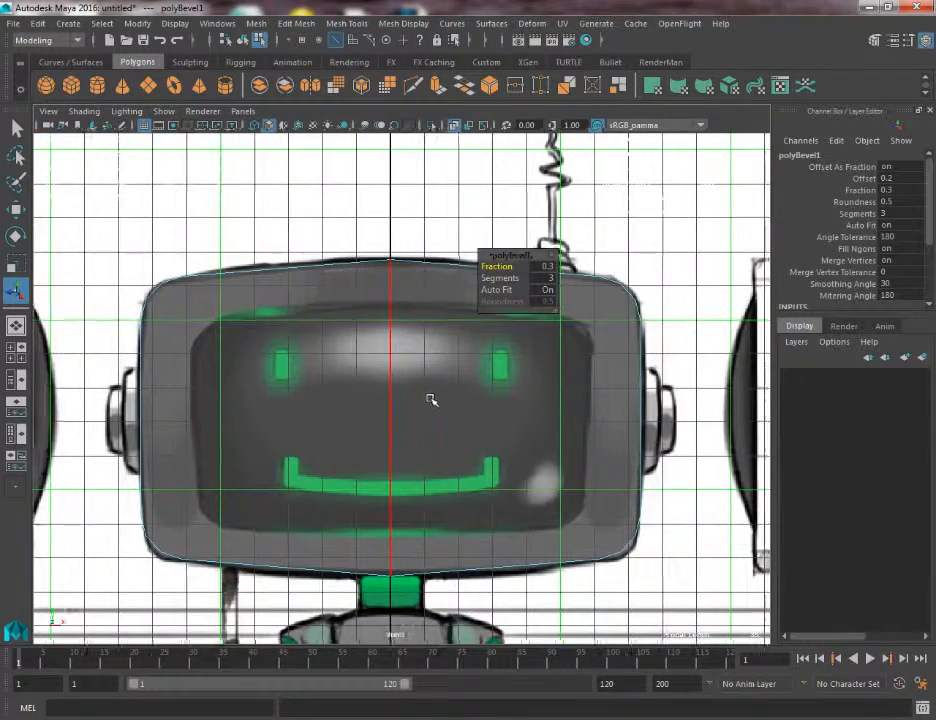
pyautogui.keyDown('alt'); pyautogui.moveTo(430, 399); pyautogui.dragTo(425, 395, button='middle'); pyautogui.keyUp('alt')
pyautogui.moveTo(523, 254); pyautogui.dragTo(477, 404)
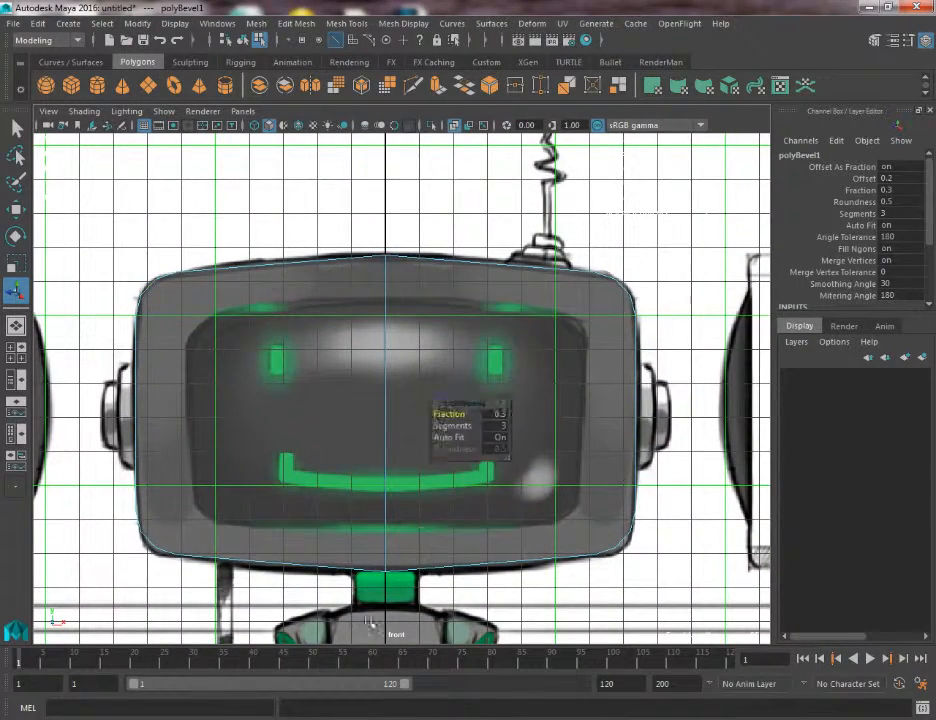
pyautogui.moveTo(371, 623); pyautogui.dragTo(62, 658)
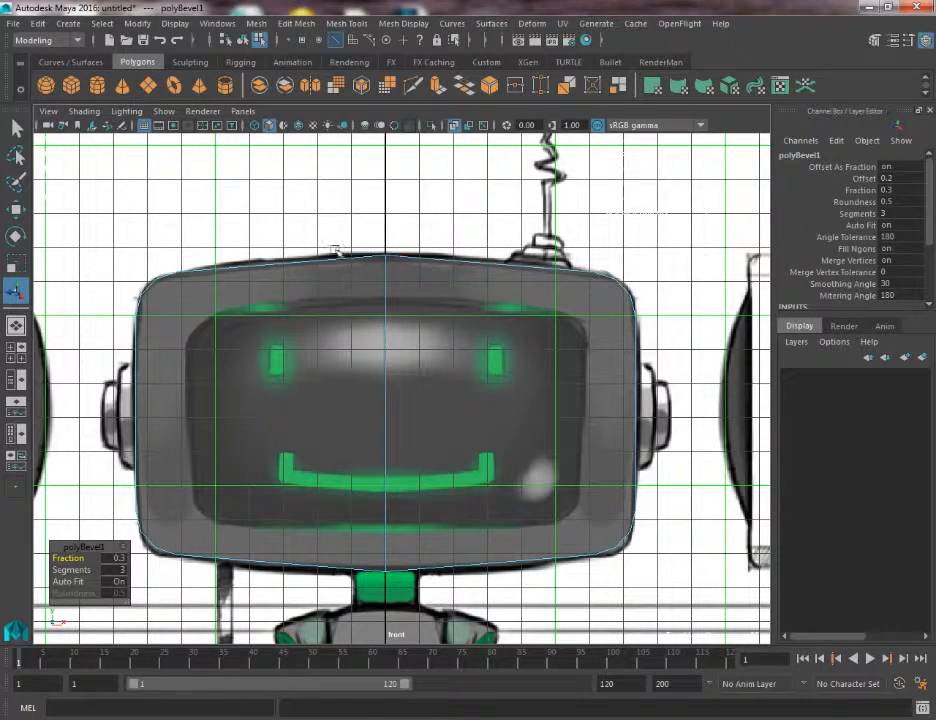
# Return to object mode in the perspective view, deselect the head and inspect its rounded shape
pyautogui.press('space')
pyautogui.moveTo(362, 372); pyautogui.dragTo(366, 336)
pyautogui.press('f')
pyautogui.keyDown('alt'); pyautogui.moveTo(476, 261); pyautogui.dragTo(335, 290); pyautogui.keyUp('alt')
pyautogui.press('w')
pyautogui.moveTo(406, 275); pyautogui.dragTo(465, 235, button='right')
pyautogui.click(439, 358)
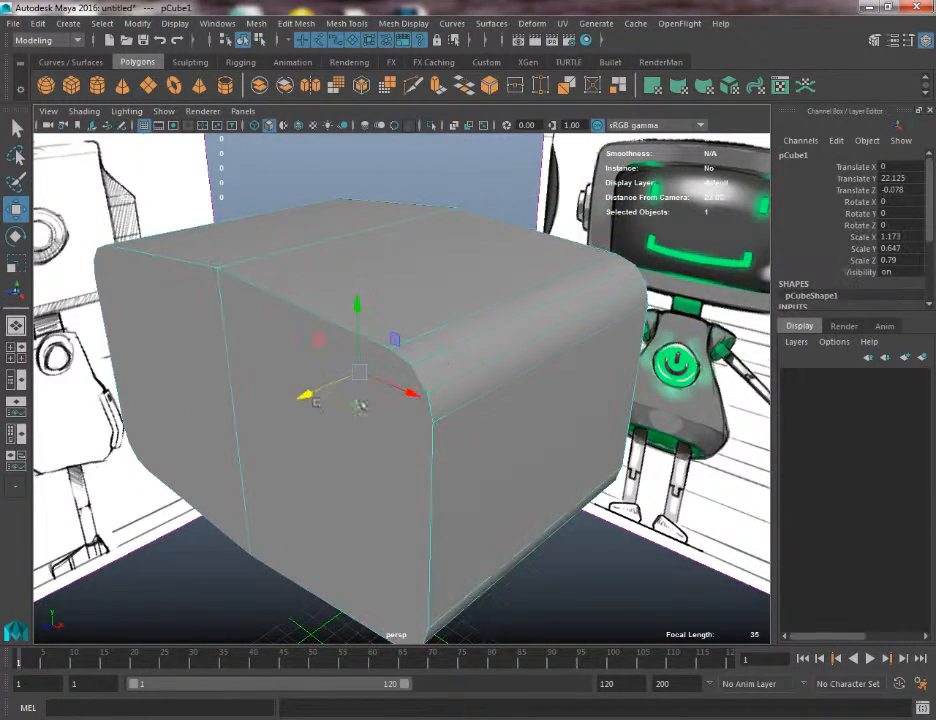
pyautogui.keyDown('alt'); pyautogui.moveTo(360, 405); pyautogui.dragTo(330, 345); pyautogui.keyUp('alt')
pyautogui.click(652, 441)
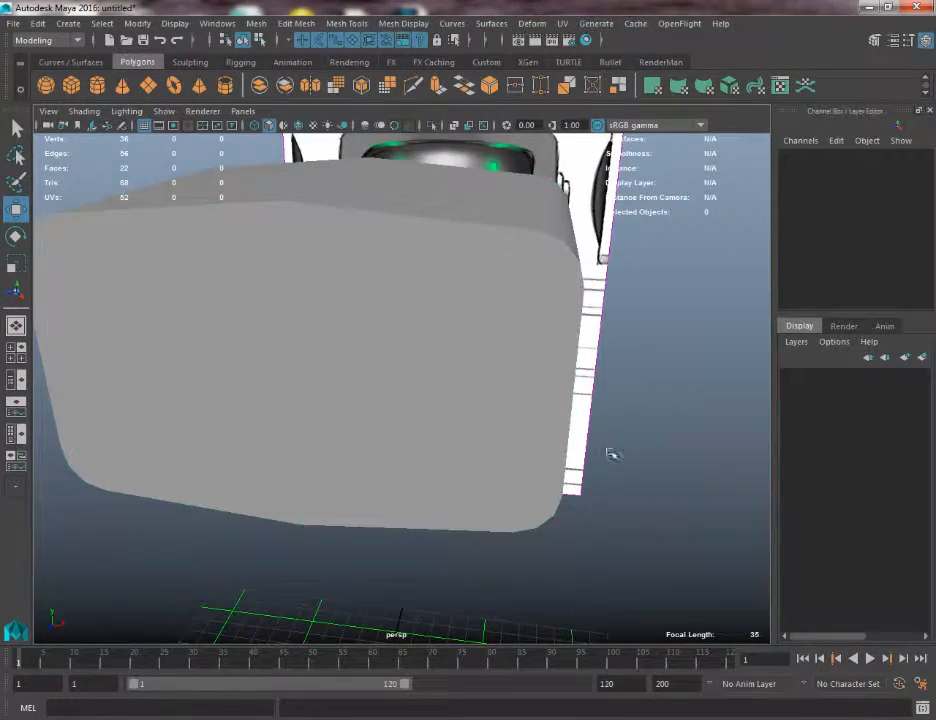
pyautogui.keyDown('alt'); pyautogui.moveTo(612, 454); pyautogui.dragTo(488, 435); pyautogui.keyUp('alt')
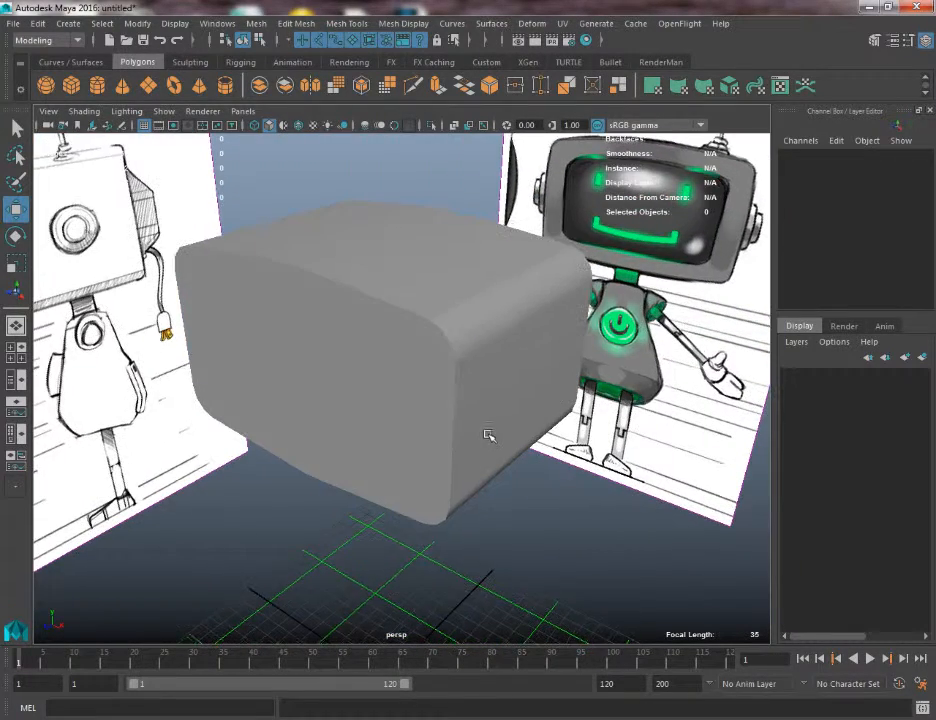
# Turn on wireframe on shaded in the perspective view and clear the selection
pyautogui.click(464, 303)
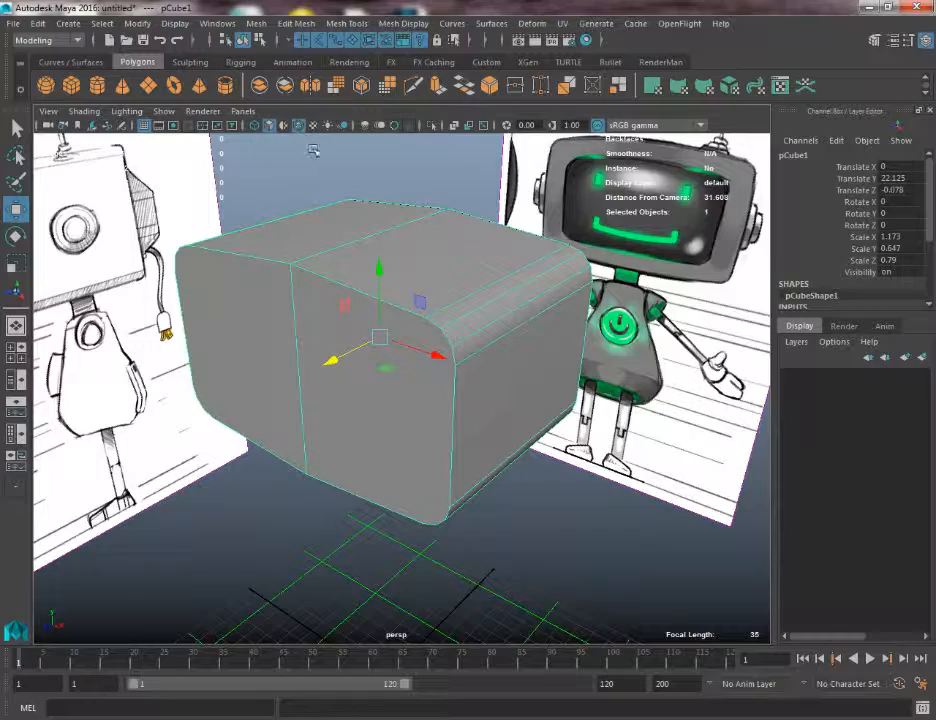
pyautogui.click(333, 180)
pyautogui.moveTo(470, 314)
pyautogui.keyDown('alt'); pyautogui.mouseDown()
pyautogui.moveTo(493, 326)
pyautogui.moveTo(583, 334)
pyautogui.moveTo(423, 330)
pyautogui.moveTo(514, 453)
pyautogui.moveTo(374, 311)
pyautogui.moveTo(455, 281)
pyautogui.moveTo(441, 286)
pyautogui.moveTo(313, 167)
pyautogui.moveTo(359, 213)
pyautogui.moveTo(460, 244)
pyautogui.moveTo(547, 288)
pyautogui.moveTo(456, 229)
pyautogui.mouseUp(); pyautogui.keyUp('alt')
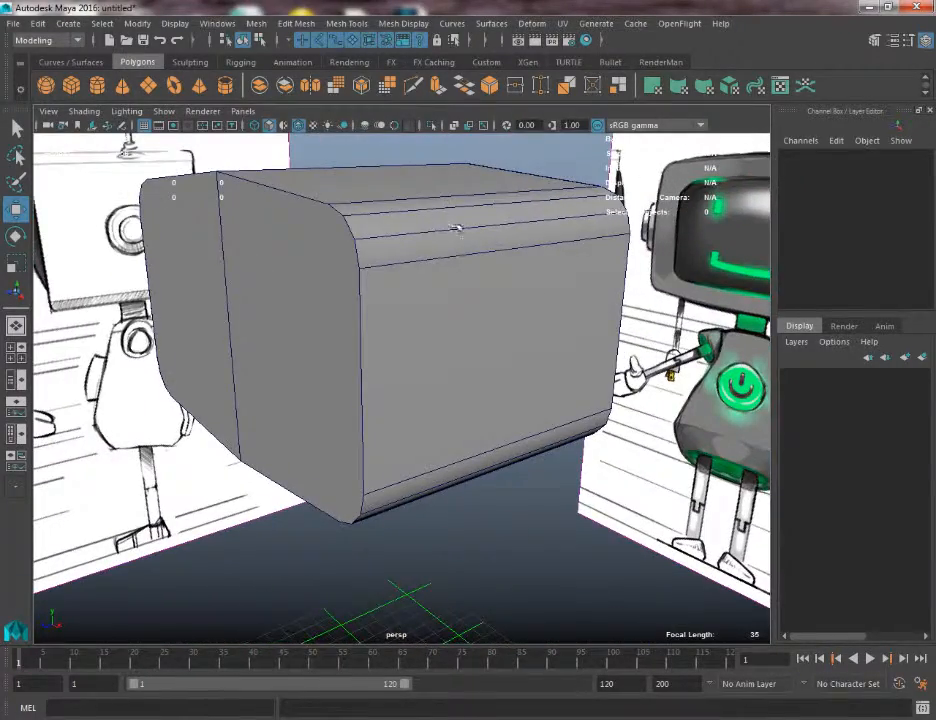
# Examine the head's bevel edges, centre line and flat front face from several angles
pyautogui.press('3')
pyautogui.moveTo(522, 255)
pyautogui.keyDown('alt'); pyautogui.mouseDown()
pyautogui.moveTo(501, 295)
pyautogui.moveTo(591, 313)
pyautogui.moveTo(317, 126)
pyautogui.mouseUp(); pyautogui.keyUp('alt')
pyautogui.click(303, 128)
pyautogui.keyDown('alt'); pyautogui.moveTo(340, 230); pyautogui.dragTo(376, 272); pyautogui.keyUp('alt')
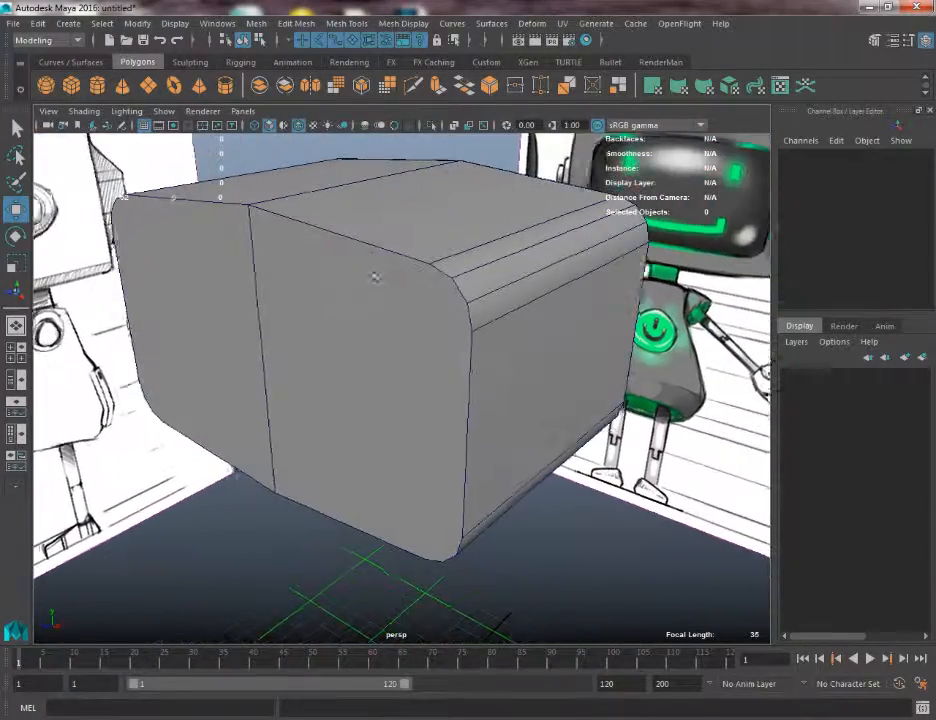
pyautogui.moveTo(453, 355)
pyautogui.keyDown('alt'); pyautogui.mouseDown()
pyautogui.moveTo(434, 330)
pyautogui.moveTo(457, 328)
pyautogui.moveTo(474, 397)
pyautogui.moveTo(495, 313)
pyautogui.moveTo(462, 321)
pyautogui.mouseUp(); pyautogui.keyUp('alt')
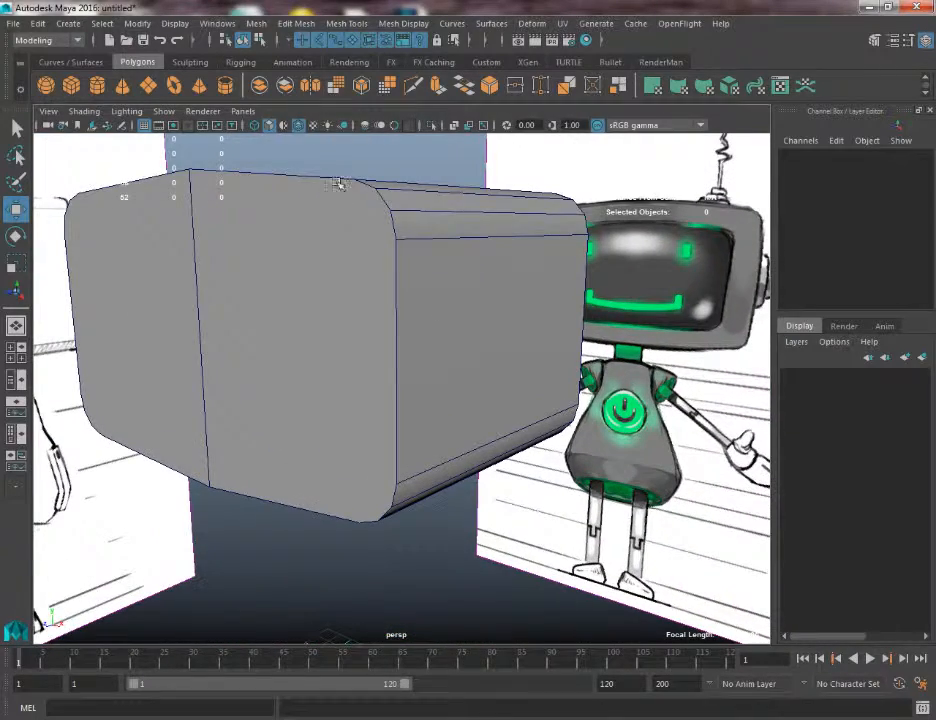
pyautogui.keyDown('alt'); pyautogui.moveTo(297, 500); pyautogui.dragTo(376, 471); pyautogui.keyUp('alt')
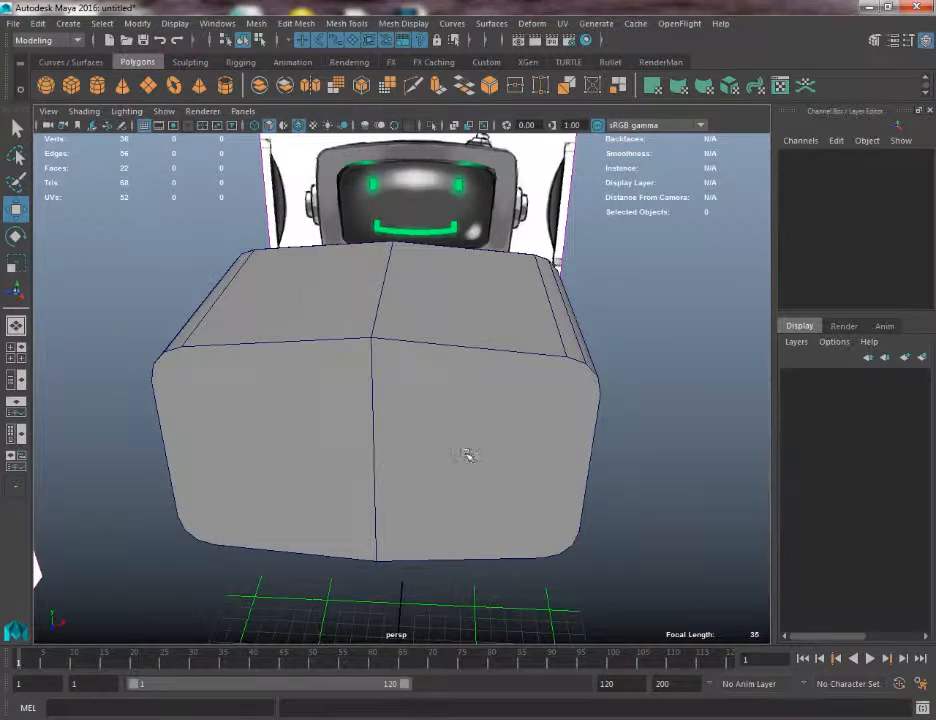
pyautogui.moveTo(466, 455)
pyautogui.keyDown('alt'); pyautogui.mouseDown()
pyautogui.moveTo(458, 439)
pyautogui.moveTo(389, 449)
pyautogui.moveTo(447, 309)
pyautogui.mouseUp(); pyautogui.keyUp('alt')
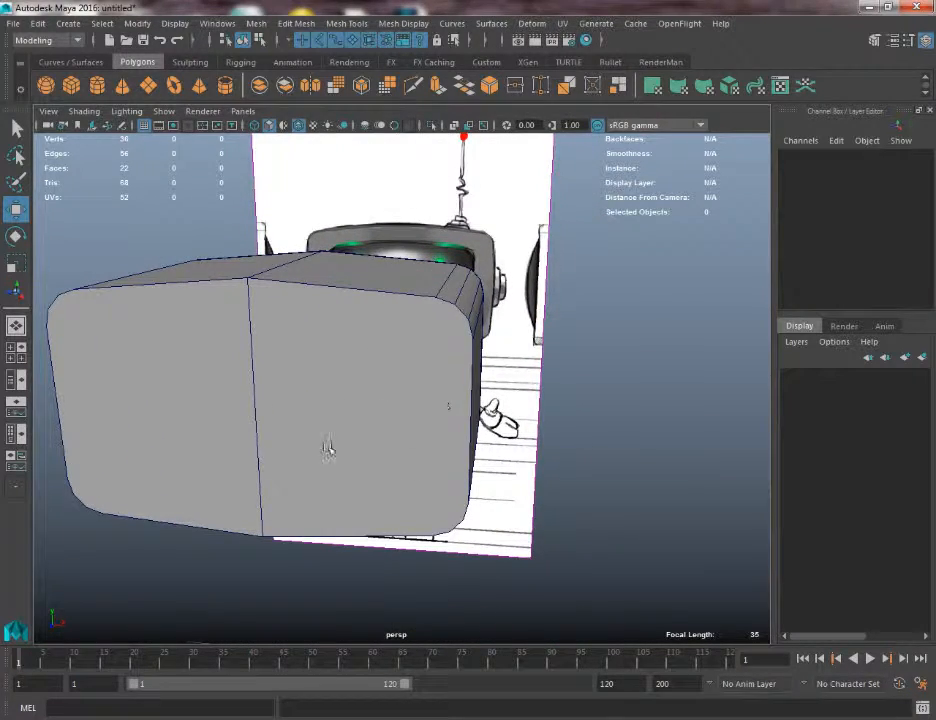
pyautogui.moveTo(258, 365)
pyautogui.keyDown('alt'); pyautogui.mouseDown()
pyautogui.moveTo(336, 370)
pyautogui.moveTo(247, 372)
pyautogui.moveTo(267, 366)
pyautogui.moveTo(274, 378)
pyautogui.moveTo(324, 359)
pyautogui.moveTo(272, 349)
pyautogui.moveTo(381, 359)
pyautogui.mouseUp(); pyautogui.keyUp('alt')
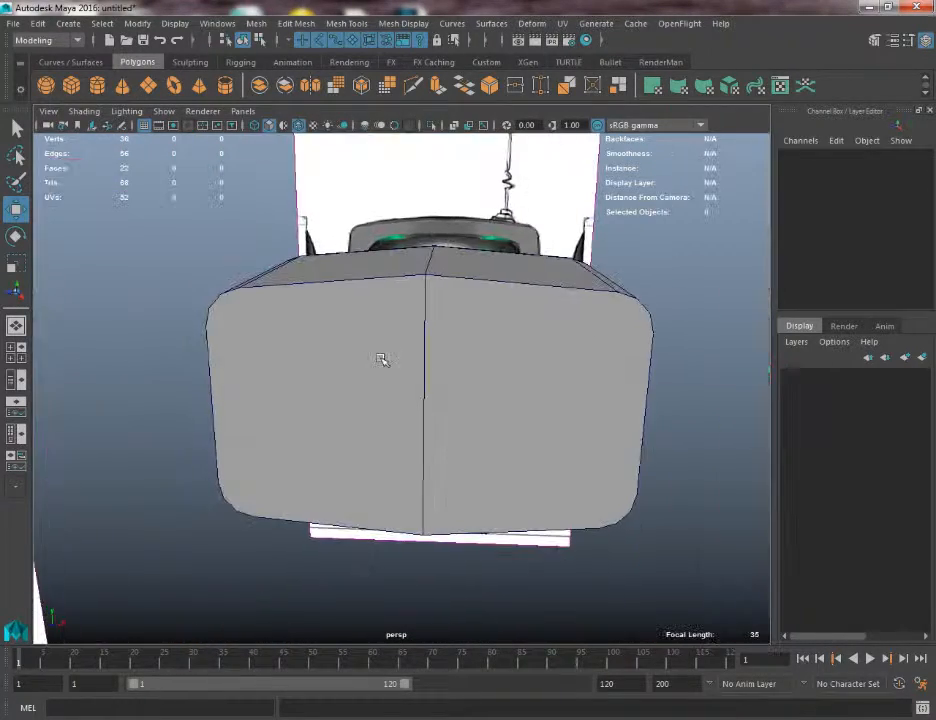
# Select the two front and two back faces of the head and delete them
pyautogui.moveTo(381, 359)
pyautogui.mouseDown(button='right')
pyautogui.moveTo(393, 328)
pyautogui.moveTo(386, 362)
pyautogui.mouseUp(button='right')
pyautogui.click(363, 361)
pyautogui.click(570, 378)
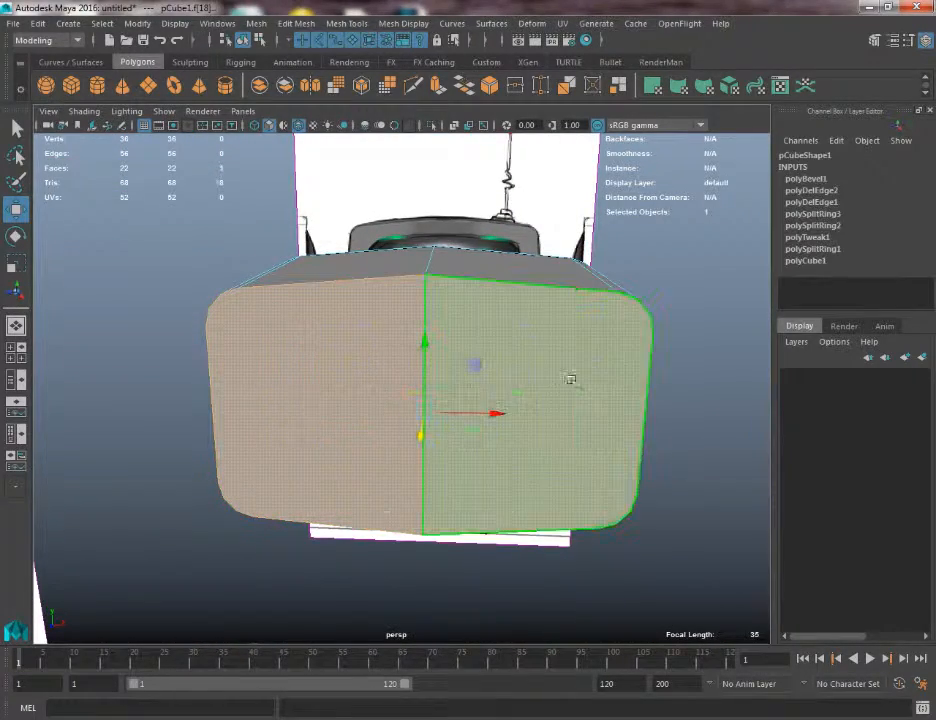
pyautogui.keyDown('alt'); pyautogui.moveTo(570, 378); pyautogui.dragTo(393, 376); pyautogui.keyUp('alt')
pyautogui.keyDown('shift'); pyautogui.click(314, 373); pyautogui.keyUp('shift')
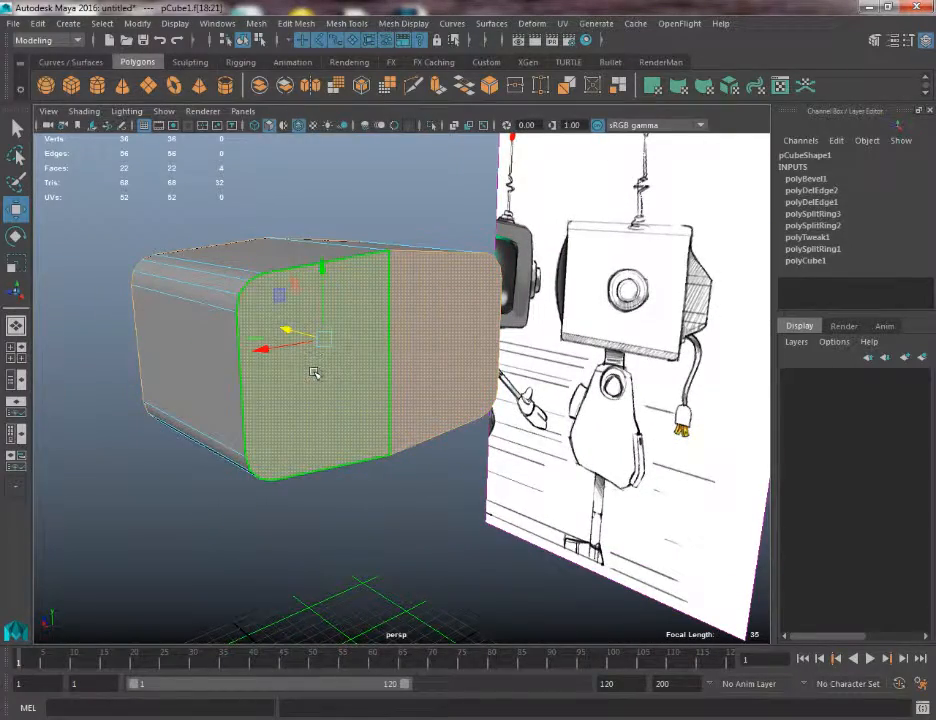
pyautogui.press('Delete')
# Select the whole border edge loop around the head's front opening
pyautogui.keyDown('alt'); pyautogui.moveTo(203, 334); pyautogui.dragTo(444, 323); pyautogui.keyUp('alt')
pyautogui.moveTo(264, 267); pyautogui.dragTo(260, 216, button='right')
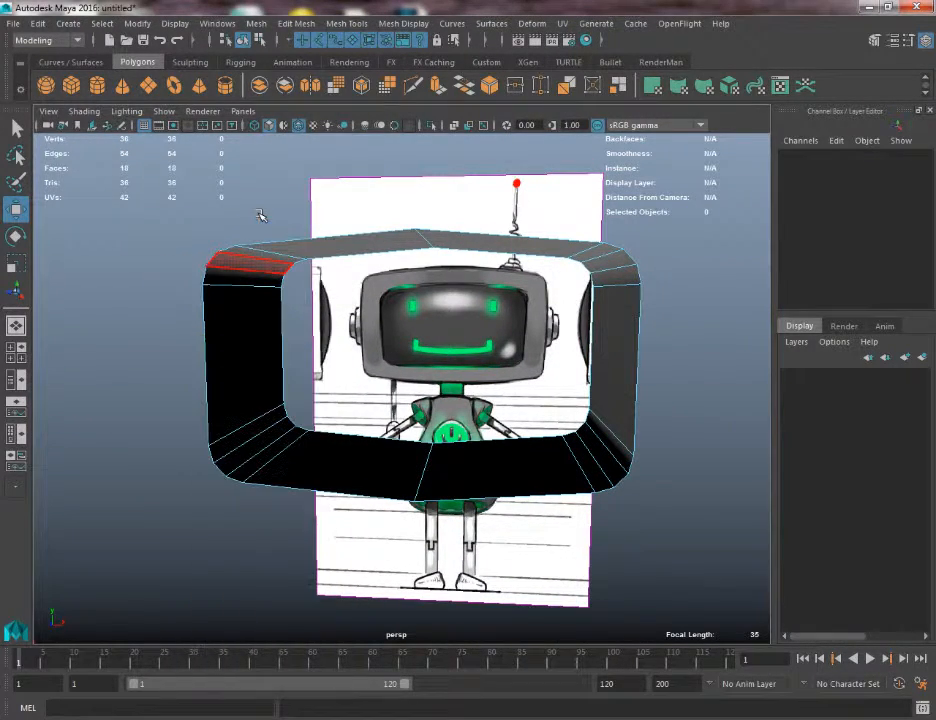
pyautogui.doubleClick(311, 240)
pyautogui.keyDown('alt'); pyautogui.moveTo(318, 244); pyautogui.dragTo(257, 281); pyautogui.keyUp('alt')
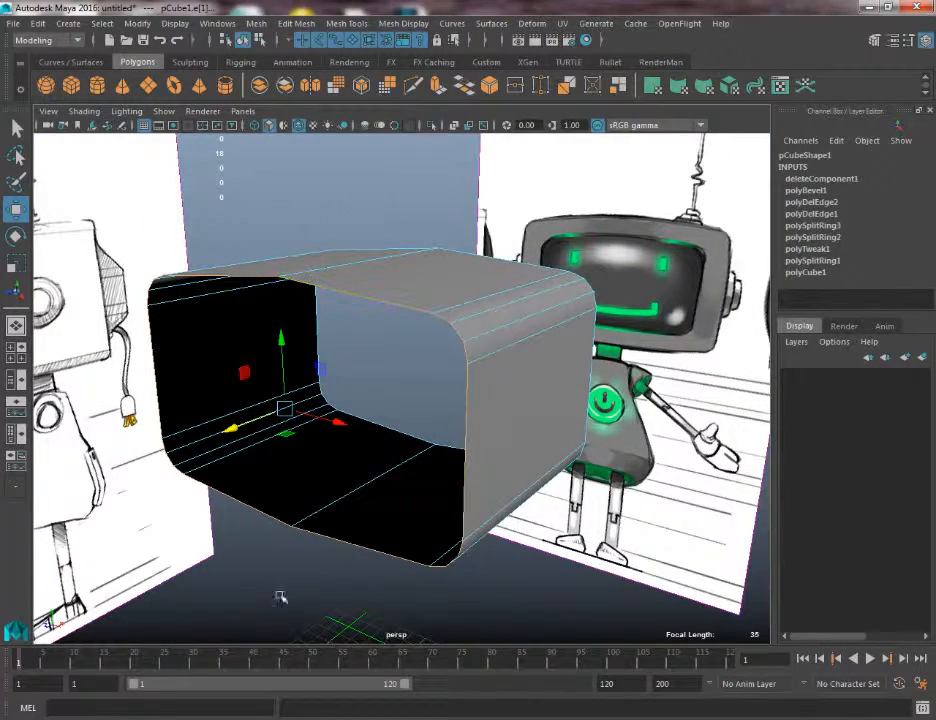
pyautogui.keyDown('alt'); pyautogui.moveTo(232, 518); pyautogui.dragTo(335, 140); pyautogui.keyUp('alt')
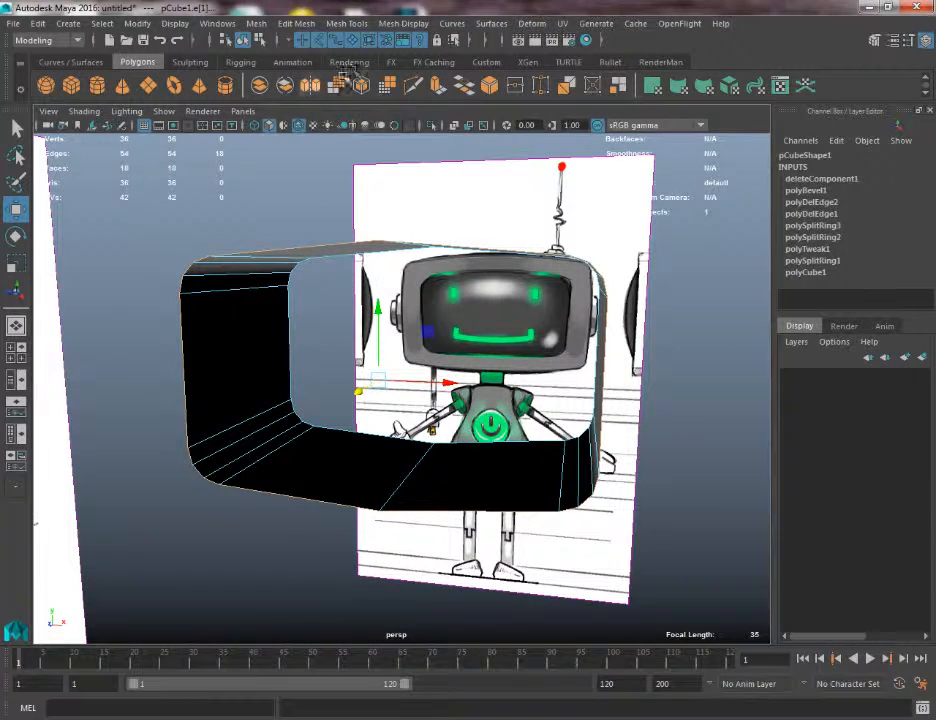
# Try extruding the front opening's border edges, and undo the extrusion
pyautogui.click(437, 88)
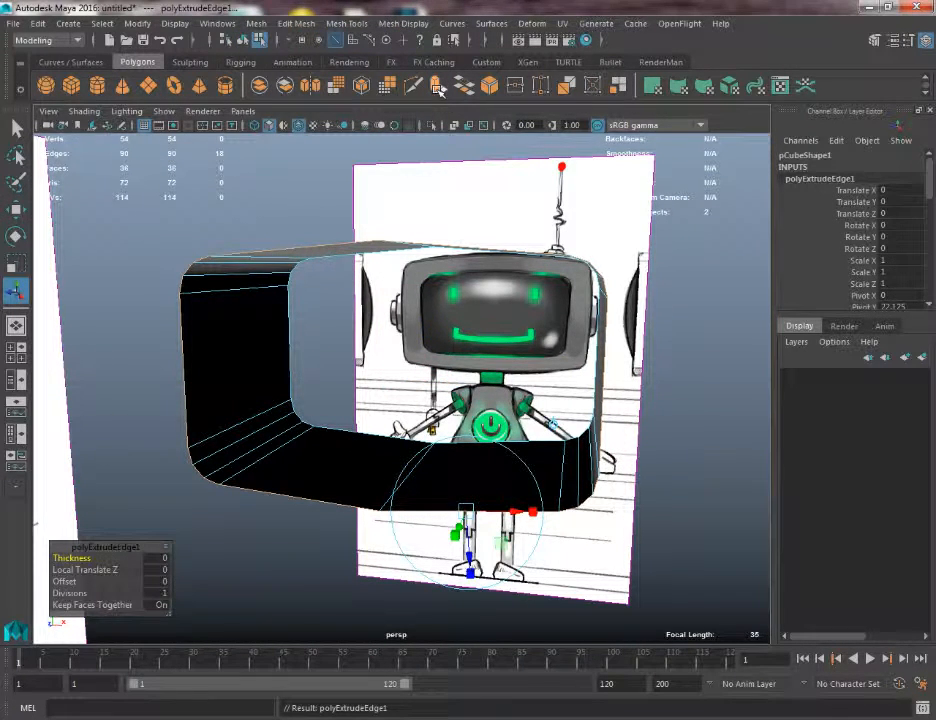
pyautogui.keyDown('alt'); pyautogui.moveTo(516, 471); pyautogui.dragTo(462, 370); pyautogui.keyUp('alt')
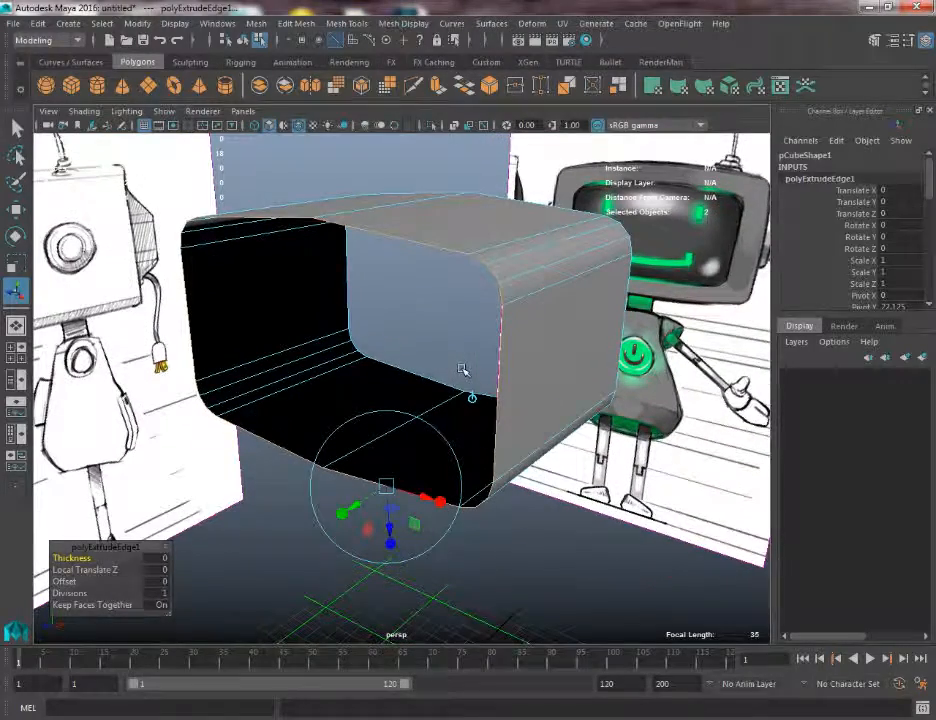
pyautogui.press('r')
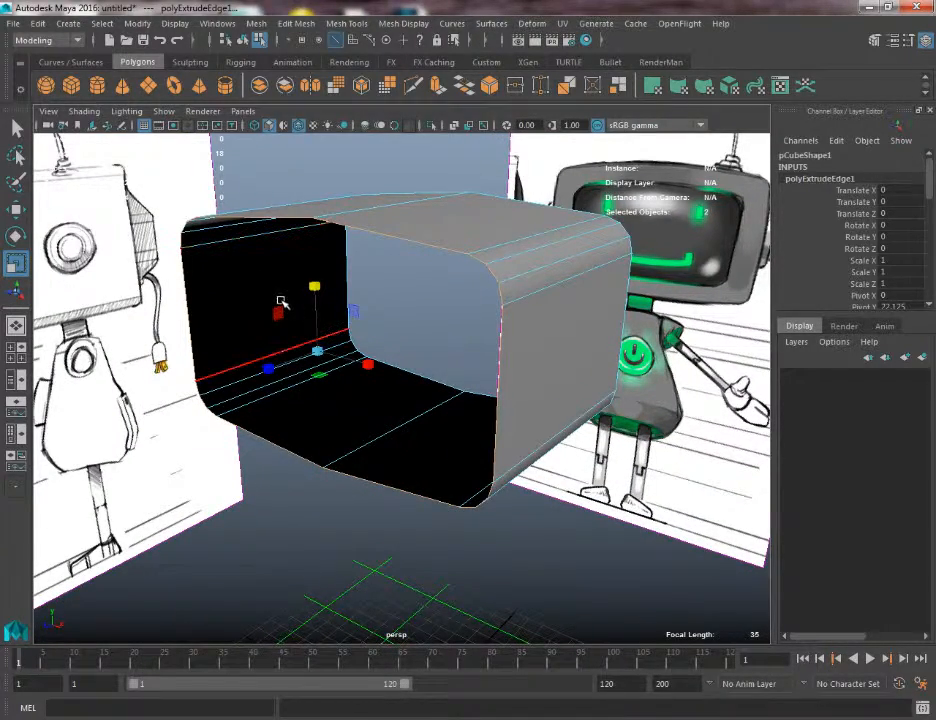
pyautogui.hotkey('ctrl', 'z')
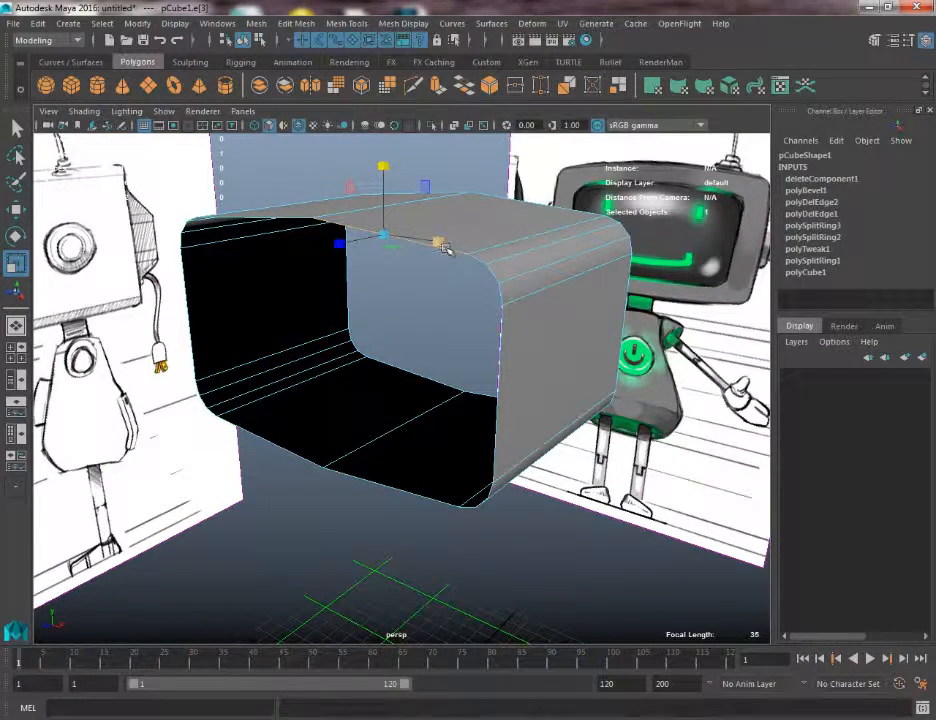
# Reselect the front border loop and extrude it, try pulling the new edges outward, and undo the pull
pyautogui.click(447, 239)
pyautogui.hotkey('ctrl', 'e')
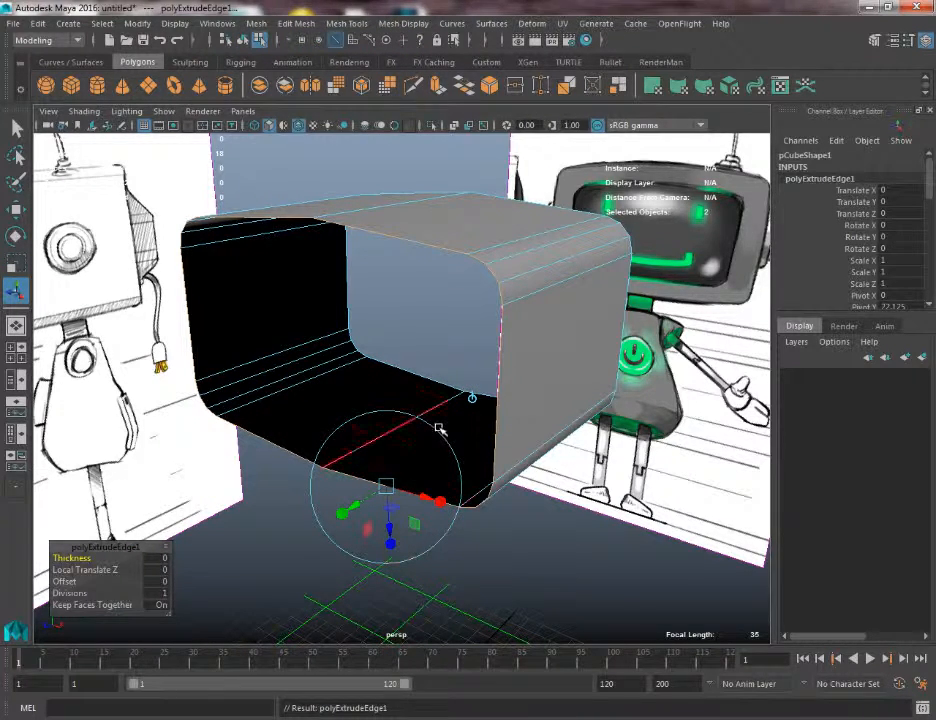
pyautogui.moveTo(391, 530); pyautogui.dragTo(299, 553)
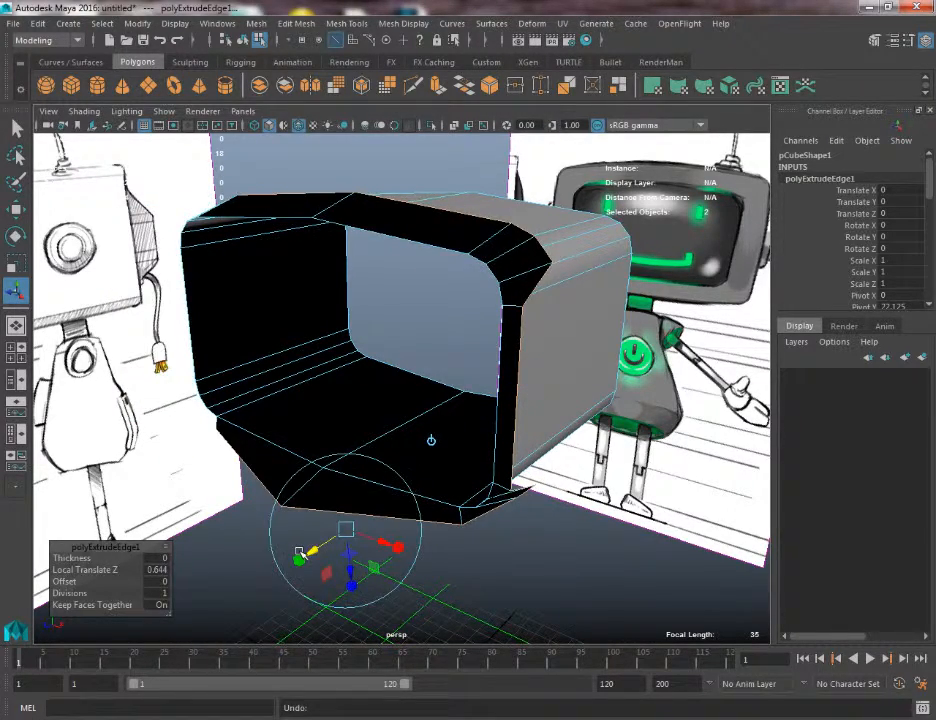
pyautogui.hotkey('ctrl', 'z')
pyautogui.hotkey('ctrl', 'z')
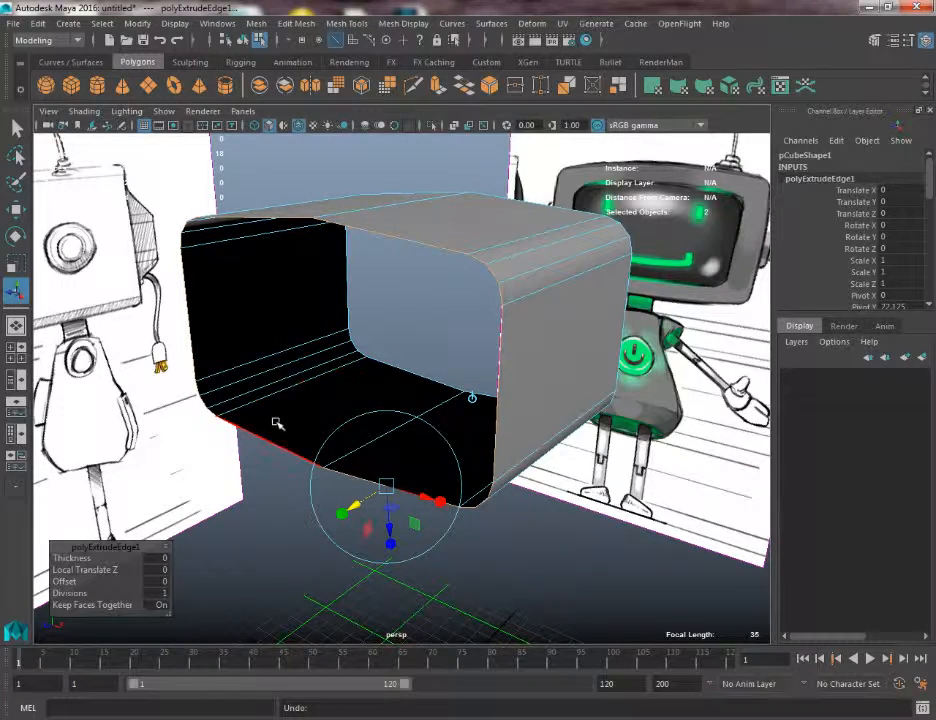
# Scale the extruded front edges inward to form a flat rim around the opening
pyautogui.press('r')
pyautogui.keyDown('alt'); pyautogui.moveTo(367, 397); pyautogui.dragTo(392, 381); pyautogui.keyUp('alt')
pyautogui.scroll(1, 568, 330)
pyautogui.scroll(2, 568, 330)
pyautogui.keyDown('alt'); pyautogui.moveTo(568, 330); pyautogui.dragTo(408, 463, button='middle'); pyautogui.keyUp('alt')
pyautogui.keyDown('alt'); pyautogui.moveTo(560, 355); pyautogui.dragTo(372, 162); pyautogui.keyUp('alt')
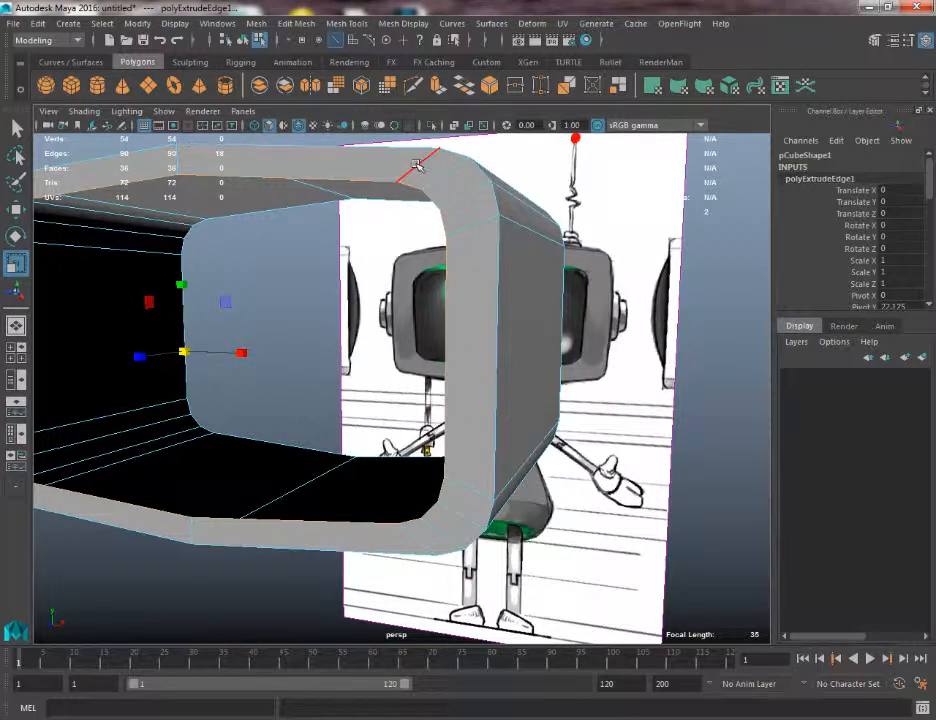
# Switch to the front view and turn on X-ray shading so the reference shows through the head
pyautogui.keyDown('alt'); pyautogui.moveTo(465, 194); pyautogui.dragTo(331, 193); pyautogui.keyUp('alt')
pyautogui.keyDown('alt'); pyautogui.moveTo(618, 422); pyautogui.dragTo(508, 440); pyautogui.keyUp('alt')
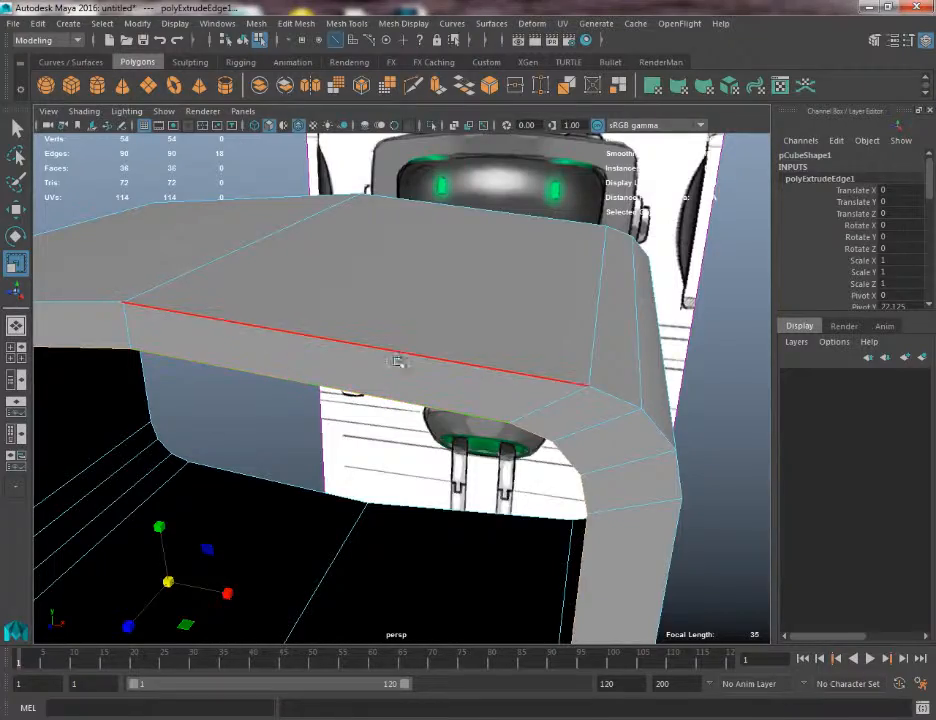
pyautogui.keyDown('alt'); pyautogui.moveTo(466, 398); pyautogui.dragTo(432, 354, button='middle'); pyautogui.keyUp('alt')
pyautogui.keyDown('alt'); pyautogui.moveTo(566, 480); pyautogui.dragTo(596, 182, button='middle'); pyautogui.keyUp('alt')
pyautogui.keyDown('alt'); pyautogui.moveTo(556, 415); pyautogui.dragTo(662, 423, button='middle'); pyautogui.keyUp('alt')
pyautogui.keyDown('alt'); pyautogui.moveTo(661, 424); pyautogui.dragTo(549, 310); pyautogui.keyUp('alt')
pyautogui.press('space')
pyautogui.keyDown('alt'); pyautogui.moveTo(549, 308); pyautogui.dragTo(508, 280, button='middle'); pyautogui.keyUp('alt')
pyautogui.keyDown('alt'); pyautogui.moveTo(508, 280); pyautogui.dragTo(508, 378, button='right'); pyautogui.keyUp('alt')
pyautogui.scroll(1, 507, 376)
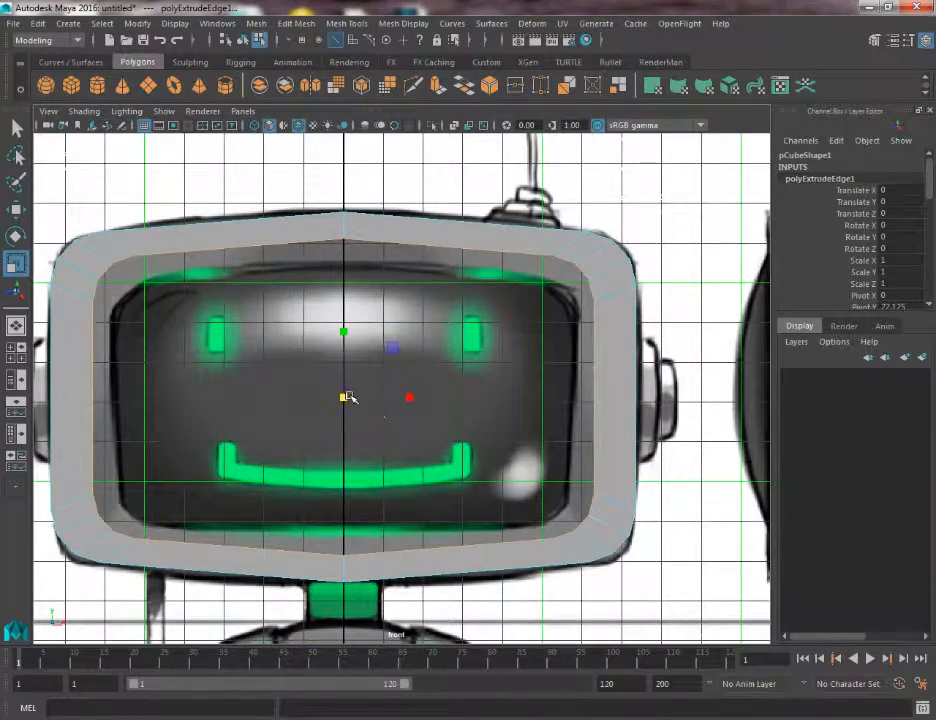
pyautogui.click(455, 127)
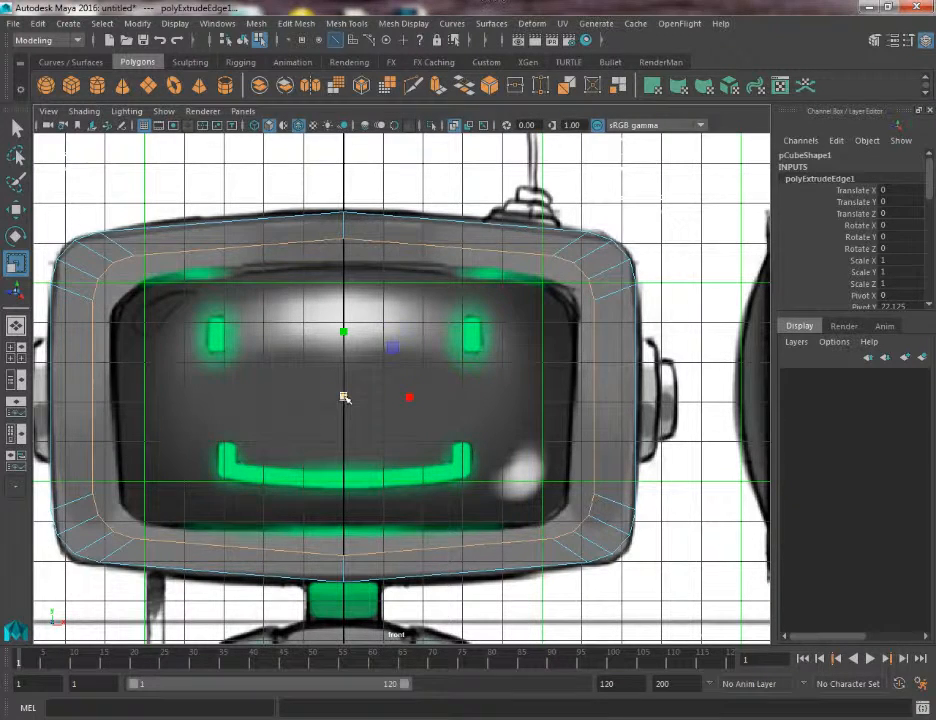
# Scale and lower the front rim's inner edge loop to match the screen outline in the front reference
pyautogui.moveTo(344, 397); pyautogui.dragTo(354, 333)
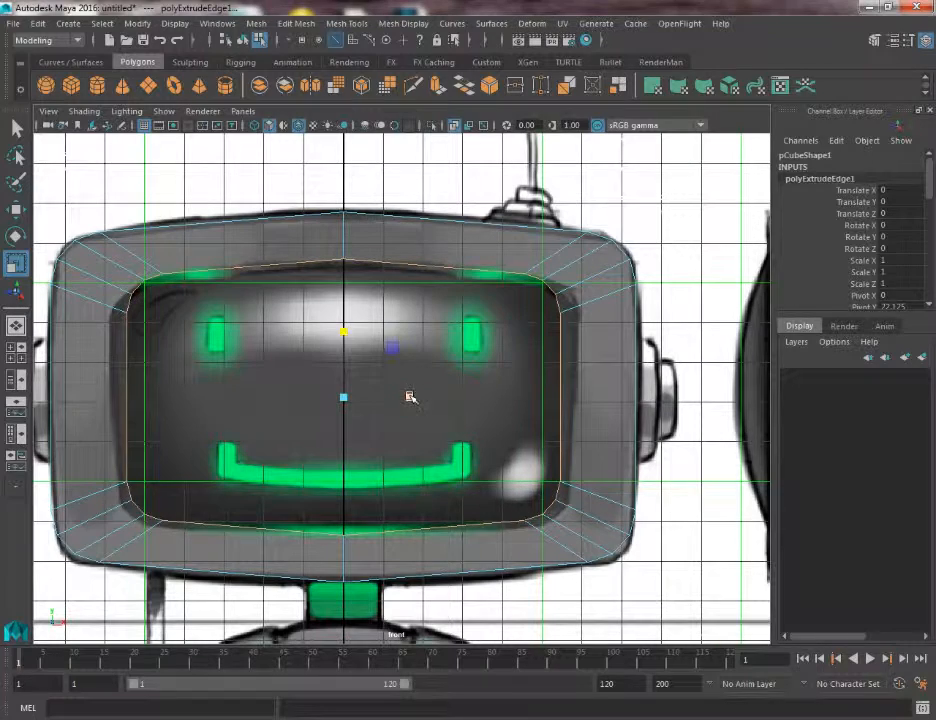
pyautogui.moveTo(409, 397); pyautogui.dragTo(413, 398)
pyautogui.press('w')
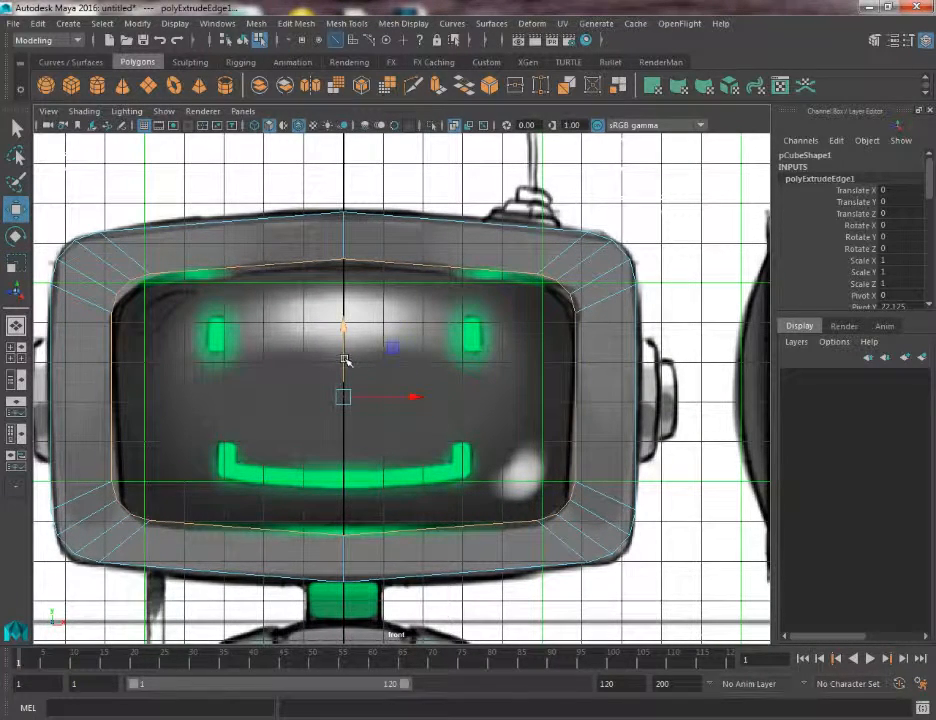
pyautogui.moveTo(345, 360); pyautogui.dragTo(345, 367)
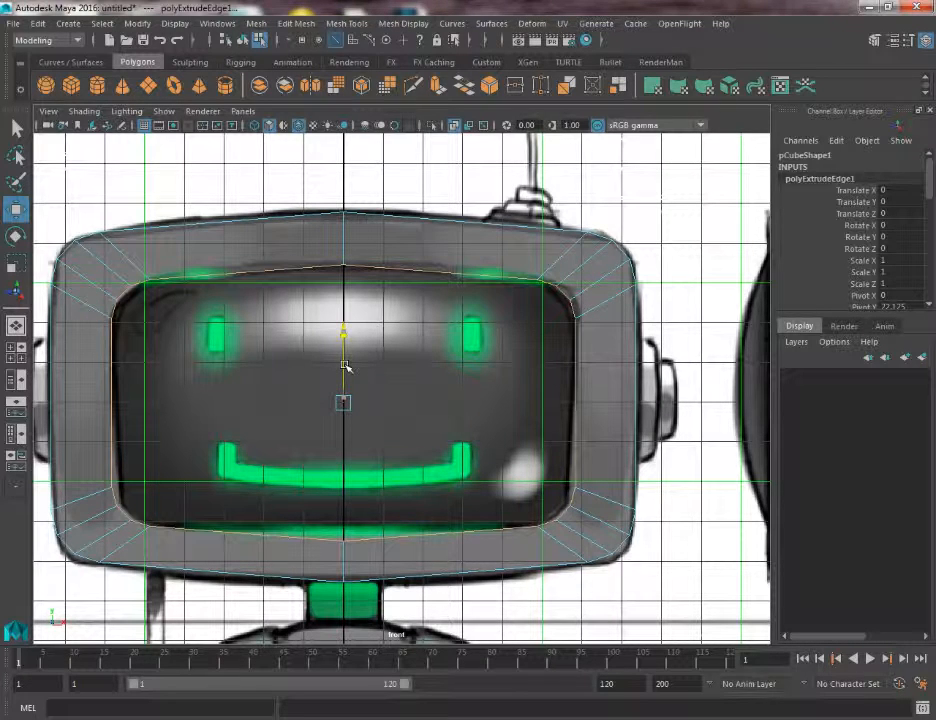
pyautogui.press('r')
pyautogui.moveTo(409, 401); pyautogui.dragTo(408, 402)
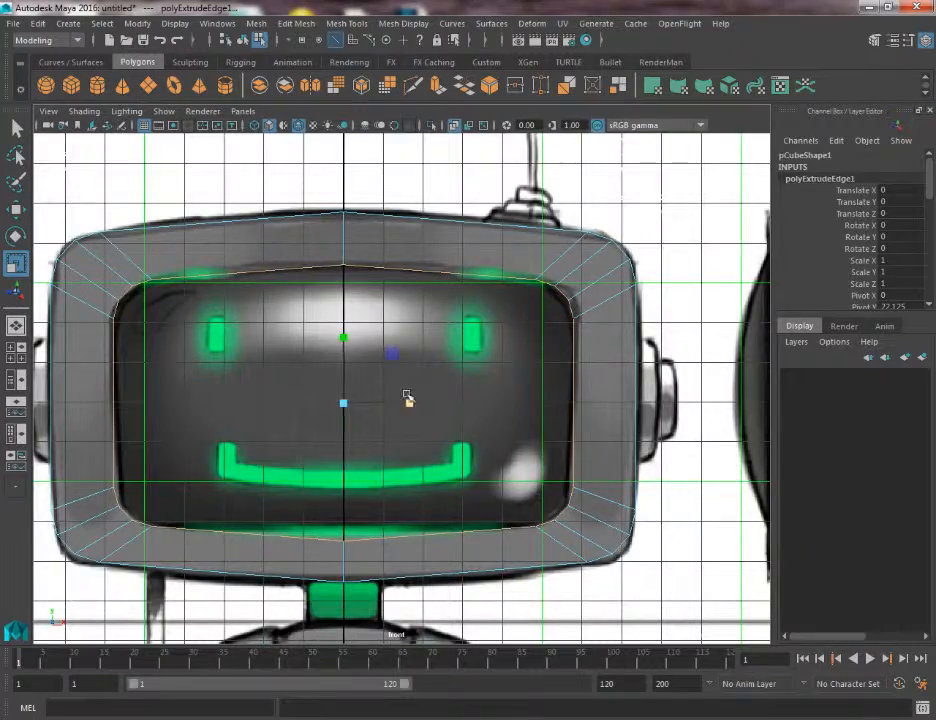
# Extrude the border edge loop of the head's back opening in the perspective view and scale it inward into a rim
pyautogui.keyDown('alt'); pyautogui.moveTo(409, 399); pyautogui.dragTo(465, 374, button='middle'); pyautogui.keyUp('alt')
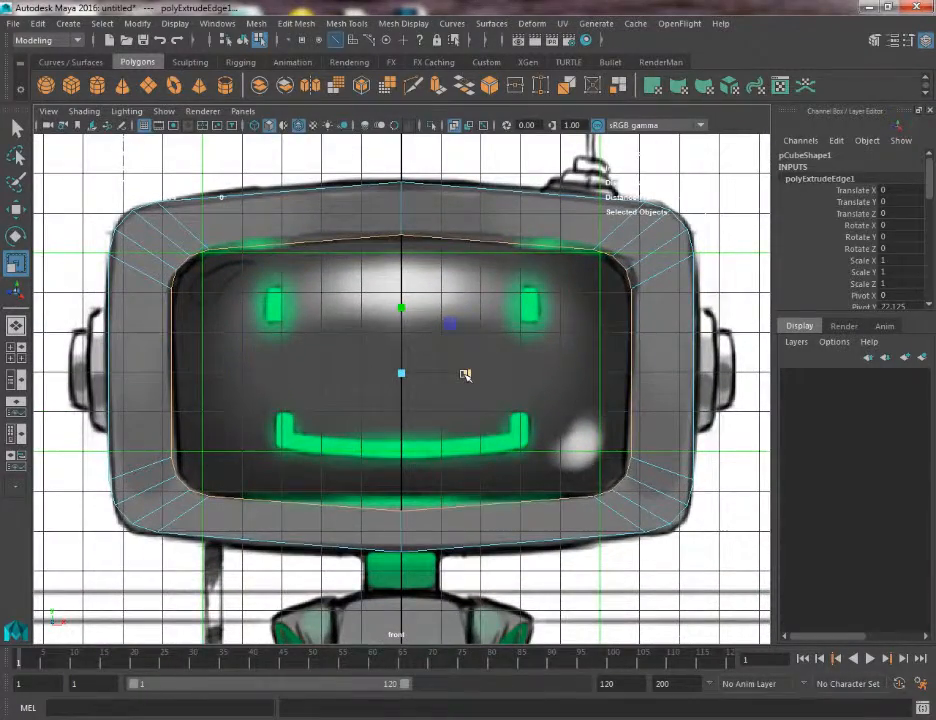
pyautogui.press('space')
pyautogui.moveTo(465, 374); pyautogui.dragTo(464, 338)
pyautogui.keyDown('alt'); pyautogui.moveTo(520, 353); pyautogui.dragTo(351, 353); pyautogui.keyUp('alt')
pyautogui.keyDown('alt'); pyautogui.moveTo(351, 353); pyautogui.dragTo(260, 257, button='right'); pyautogui.keyUp('alt')
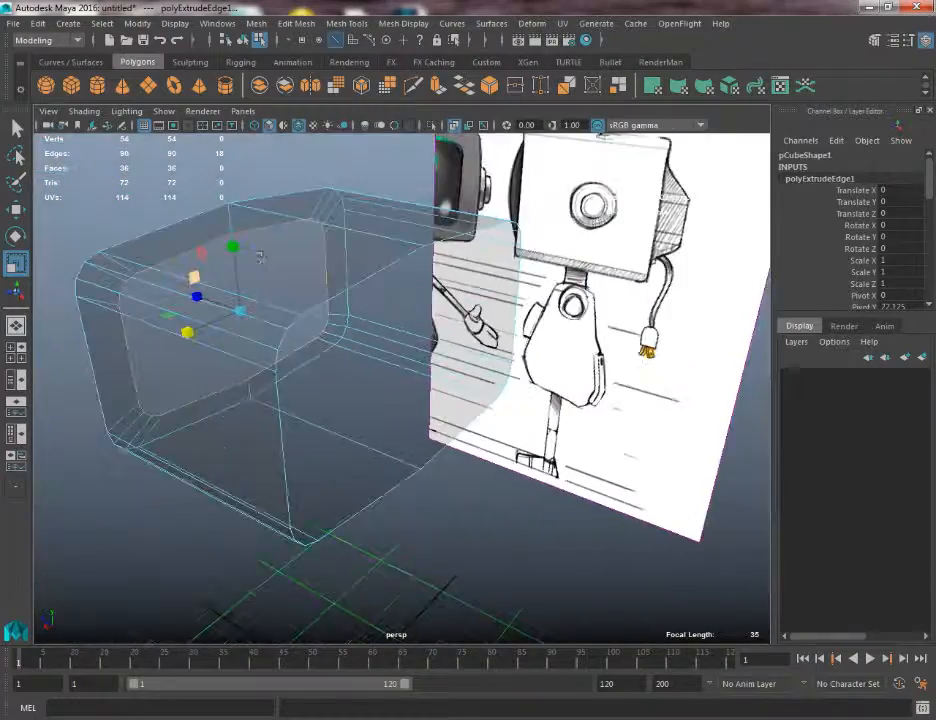
pyautogui.keyDown('alt'); pyautogui.moveTo(260, 257); pyautogui.dragTo(485, 205); pyautogui.keyUp('alt')
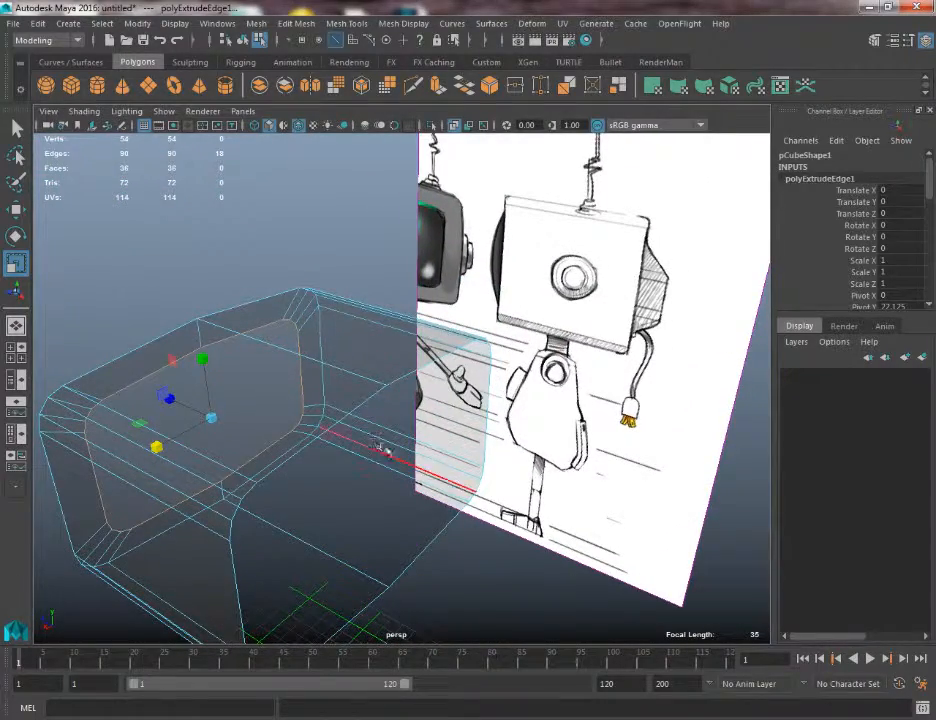
pyautogui.keyDown('alt'); pyautogui.moveTo(251, 444); pyautogui.dragTo(289, 403); pyautogui.keyUp('alt')
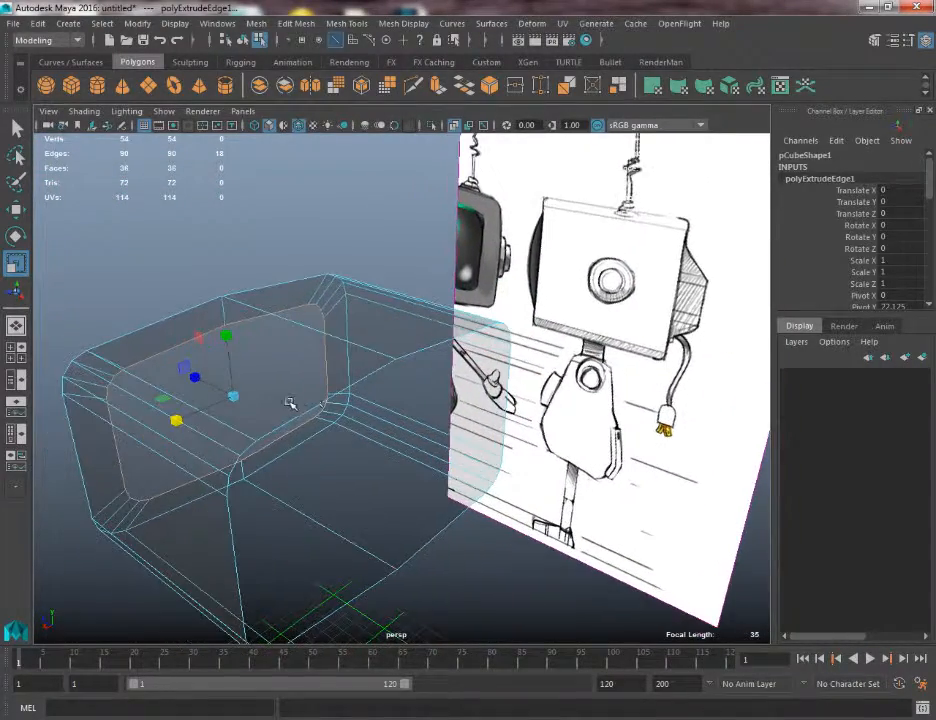
pyautogui.doubleClick(322, 397)
pyautogui.keyDown('alt'); pyautogui.moveTo(376, 410); pyautogui.dragTo(395, 403); pyautogui.keyUp('alt')
pyautogui.click(437, 87)
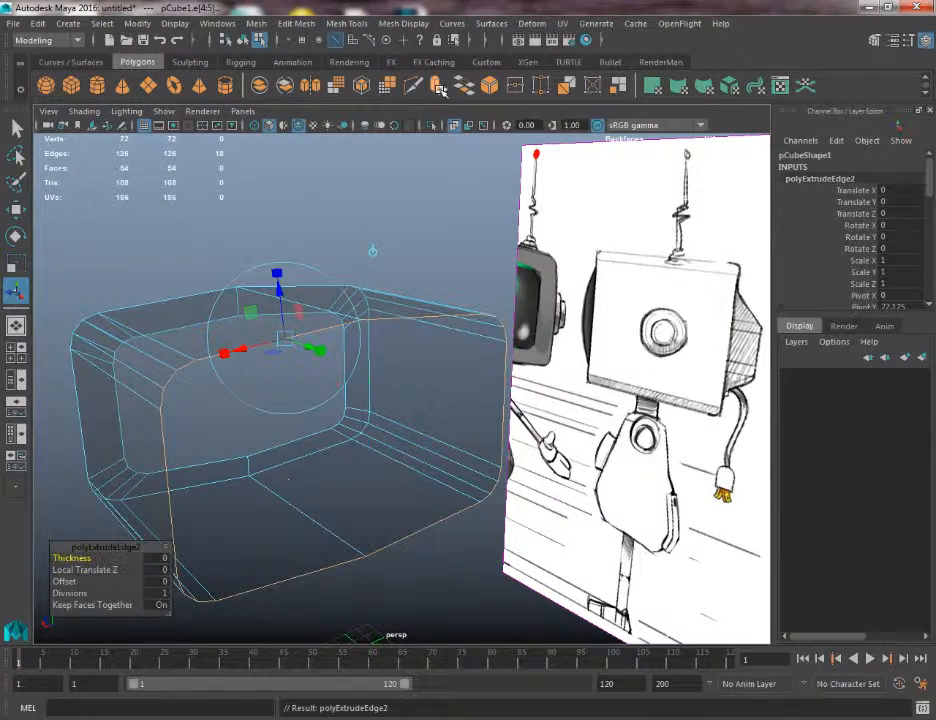
pyautogui.press('r')
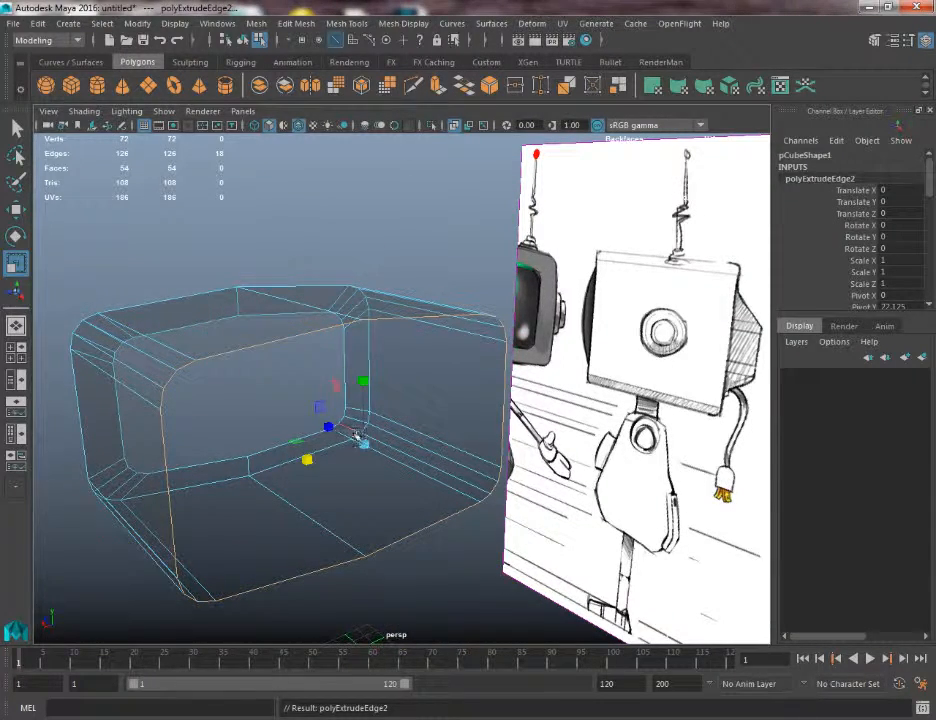
pyautogui.moveTo(367, 445); pyautogui.dragTo(396, 428)
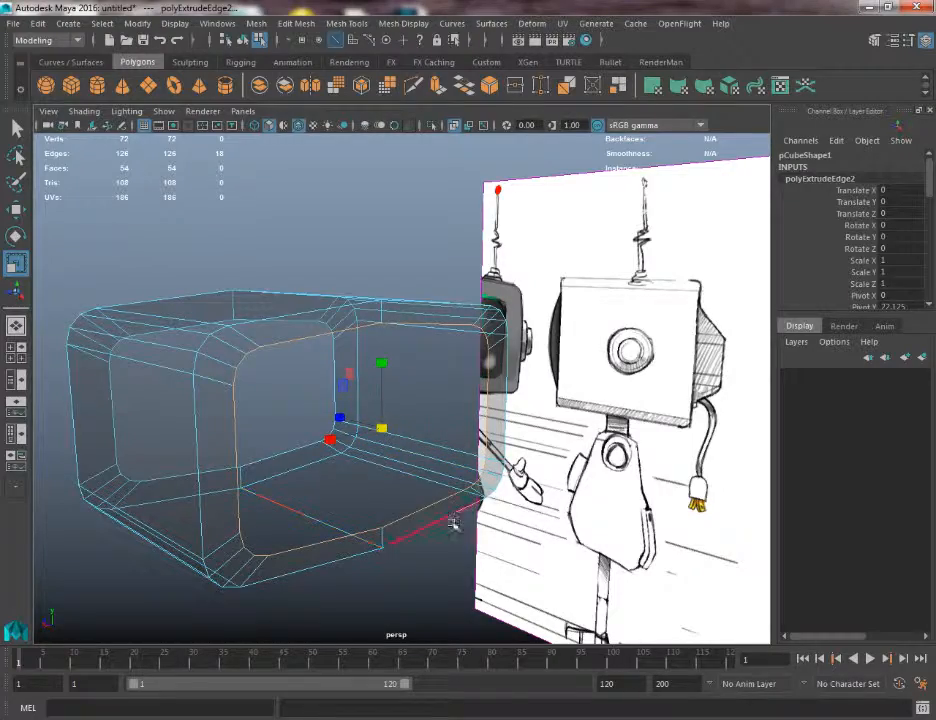
# Examine the shape of the head's back in the reference drawings, including the TVBoySheet image from the TV-Boy2 project's sourceimages folder, and close the image
pyautogui.keyDown('alt'); pyautogui.moveTo(672, 441); pyautogui.dragTo(688, 430); pyautogui.keyUp('alt')
pyautogui.keyDown('alt'); pyautogui.moveTo(688, 430); pyautogui.dragTo(630, 316, button='middle'); pyautogui.keyUp('alt')
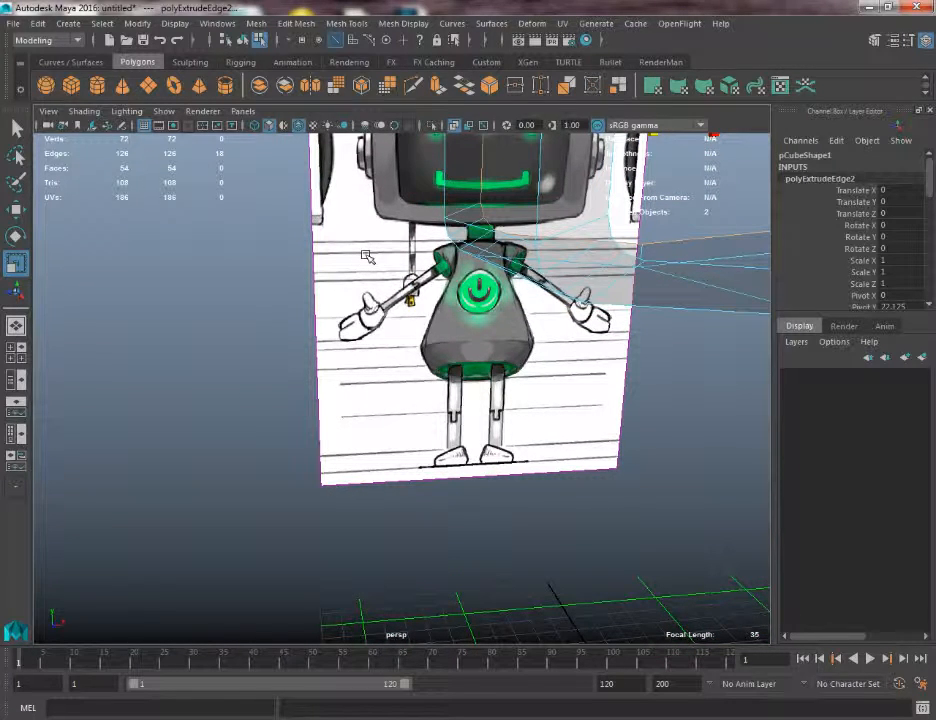
pyautogui.keyDown('alt'); pyautogui.moveTo(367, 257); pyautogui.dragTo(308, 319); pyautogui.keyUp('alt')
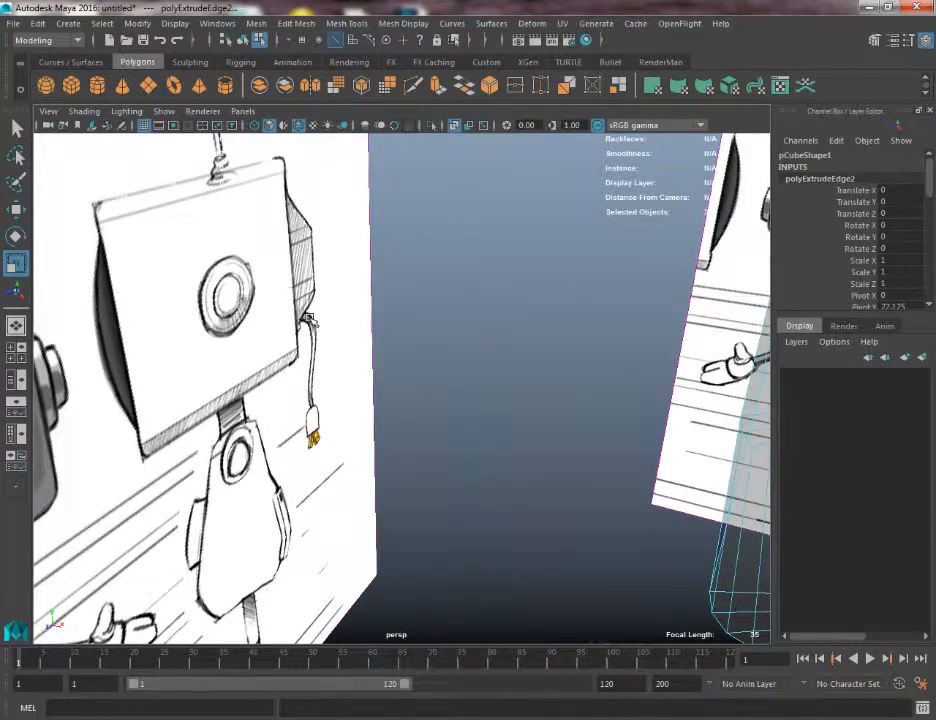
pyautogui.moveTo(437, 397)
pyautogui.keyDown('alt'); pyautogui.mouseDown()
pyautogui.moveTo(278, 338)
pyautogui.moveTo(177, 233)
pyautogui.mouseUp(); pyautogui.keyUp('alt')
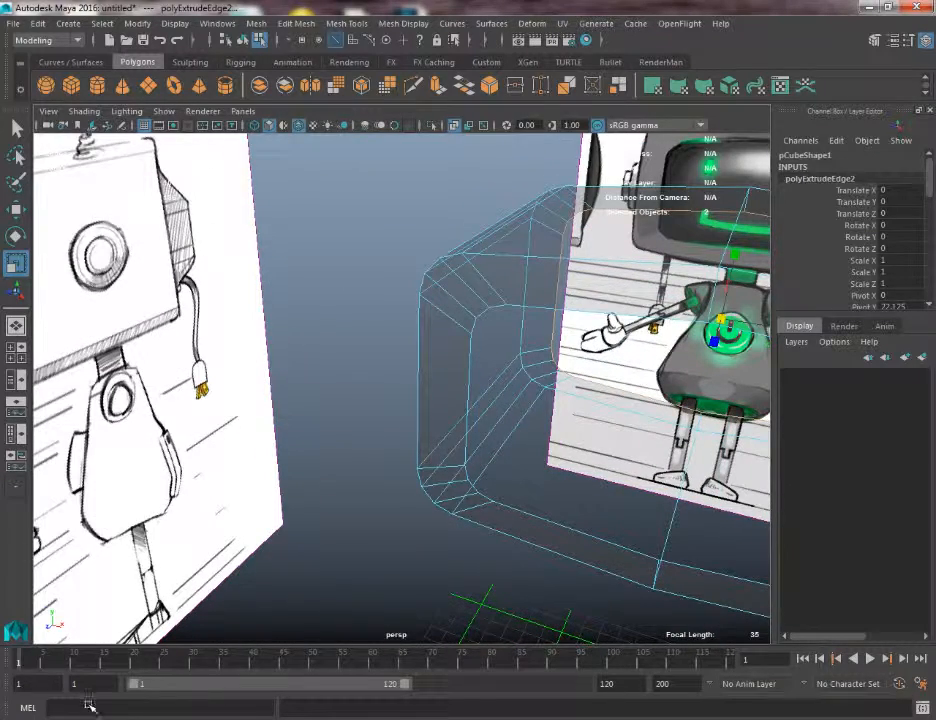
pyautogui.press('super+e')
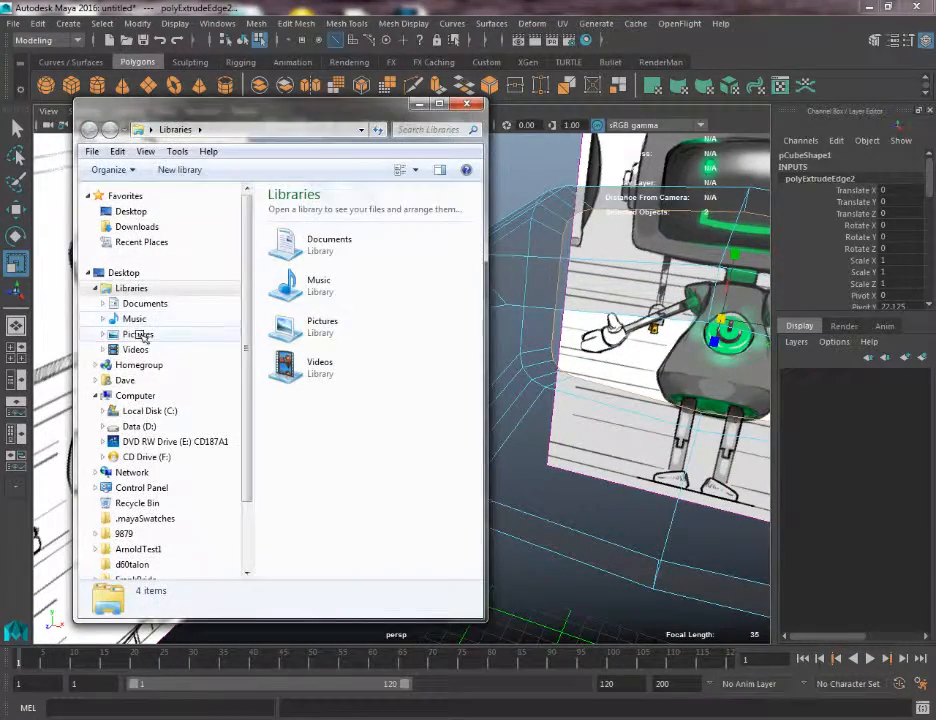
pyautogui.click(130, 426)
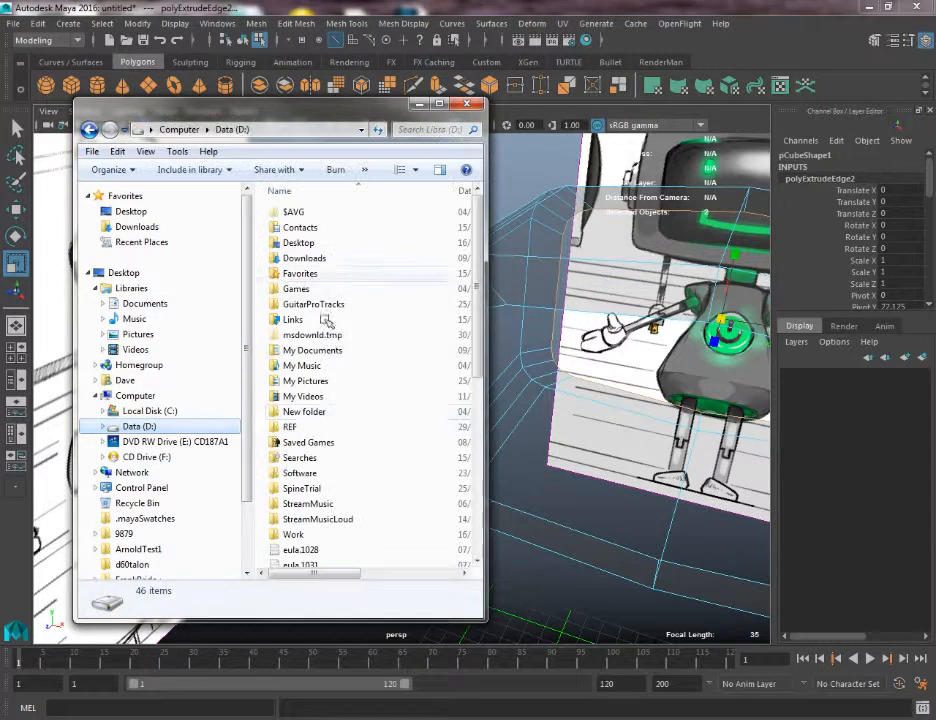
pyautogui.doubleClick(300, 531)
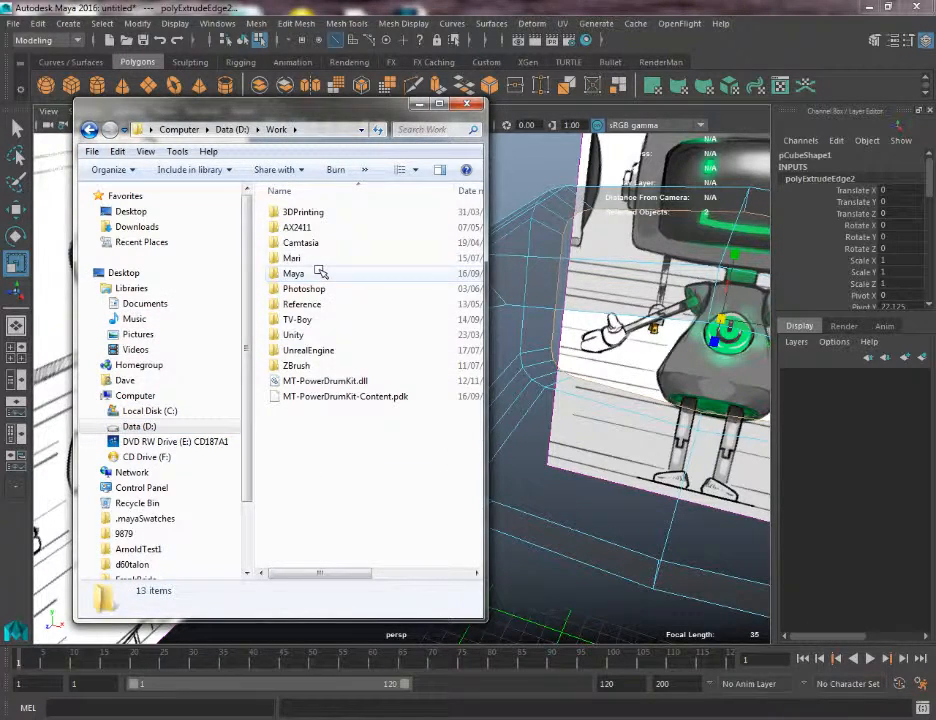
pyautogui.doubleClick(318, 274)
pyautogui.doubleClick(300, 500)
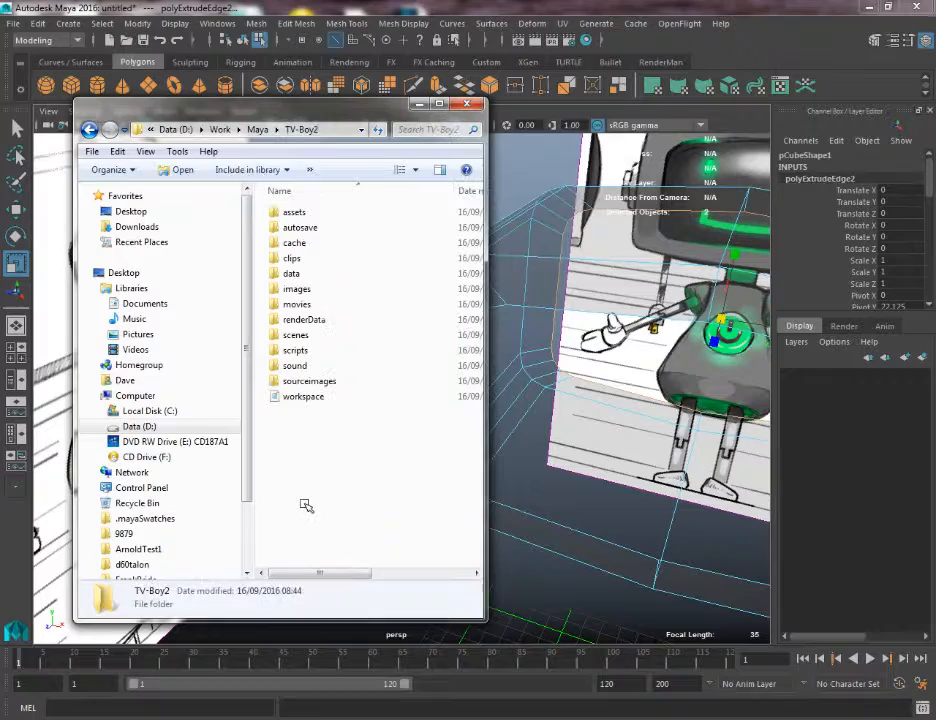
pyautogui.doubleClick(318, 385)
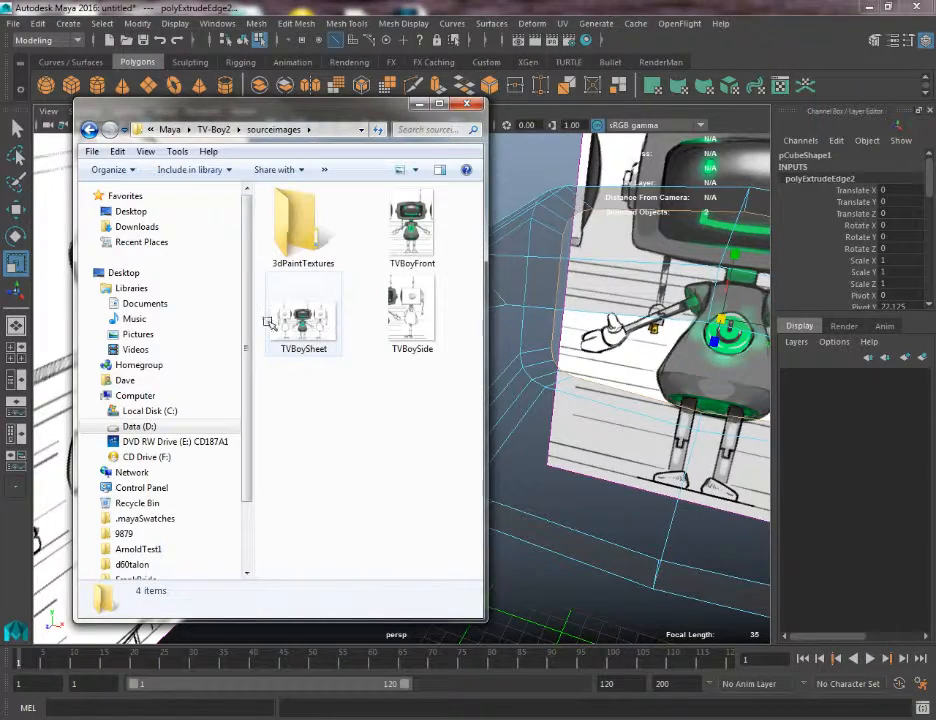
pyautogui.doubleClick(305, 322)
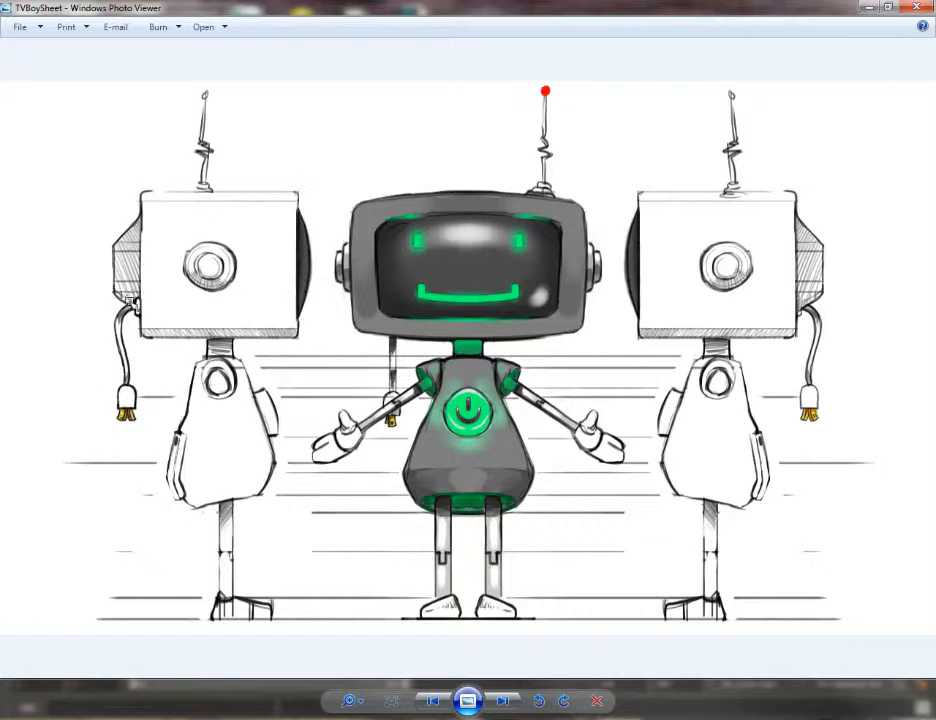
pyautogui.click(918, 7)
pyautogui.click(467, 105)
# Try moving the back rim's inner edges backward against the side reference, and undo the move
pyautogui.keyDown('alt'); pyautogui.moveTo(515, 300); pyautogui.dragTo(452, 334); pyautogui.keyUp('alt')
pyautogui.moveTo(184, 261); pyautogui.dragTo(187, 290)
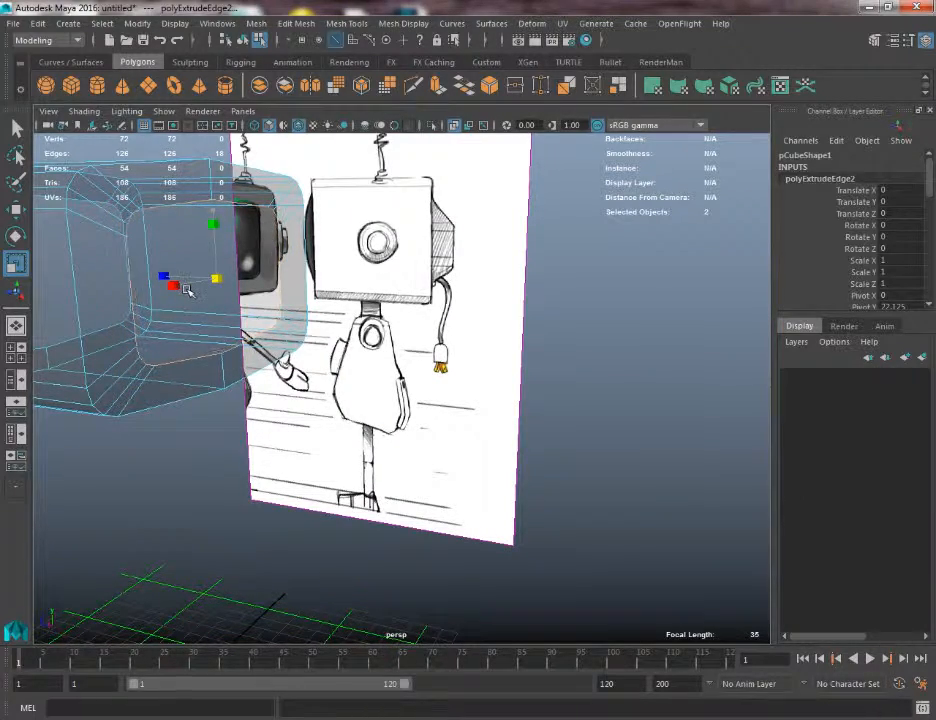
pyautogui.keyDown('alt'); pyautogui.moveTo(211, 301); pyautogui.dragTo(287, 355, button='middle'); pyautogui.keyUp('alt')
pyautogui.scroll(2, 287, 355)
pyautogui.press('space')
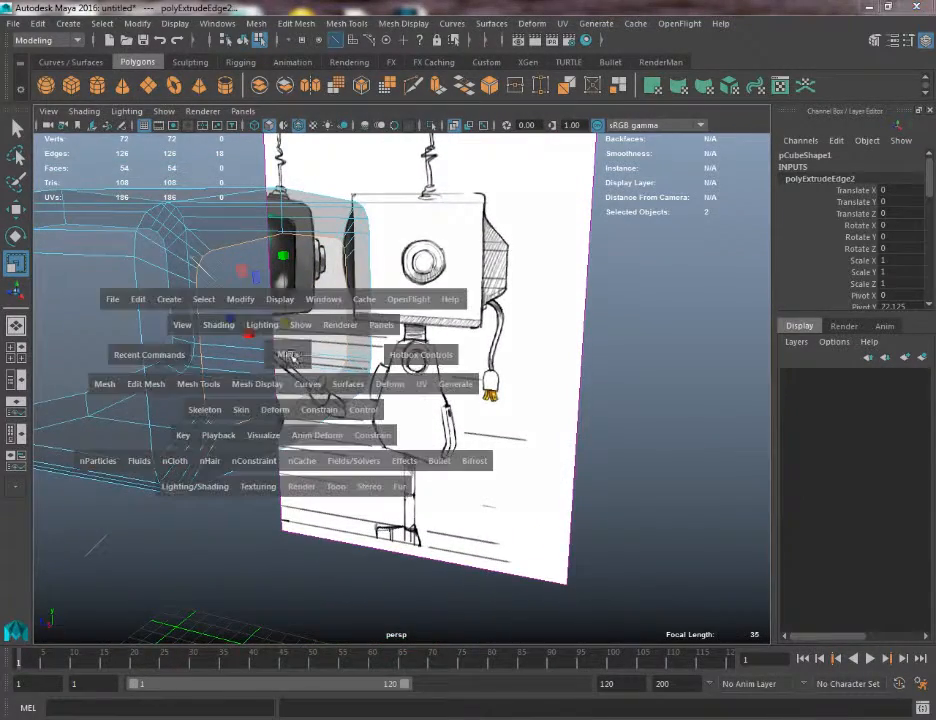
pyautogui.moveTo(287, 355); pyautogui.dragTo(367, 357)
pyautogui.keyDown('alt'); pyautogui.moveTo(360, 372); pyautogui.dragTo(270, 433, button='middle'); pyautogui.keyUp('alt')
pyautogui.keyDown('alt'); pyautogui.moveTo(270, 433); pyautogui.dragTo(575, 500, button='right'); pyautogui.keyUp('alt')
pyautogui.press('w')
pyautogui.moveTo(440, 411); pyautogui.dragTo(402, 400)
pyautogui.keyDown('alt'); pyautogui.moveTo(405, 398); pyautogui.dragTo(342, 409, button='middle'); pyautogui.keyUp('alt')
pyautogui.keyDown('alt'); pyautogui.moveTo(450, 381); pyautogui.dragTo(509, 480, button='right'); pyautogui.keyUp('alt')
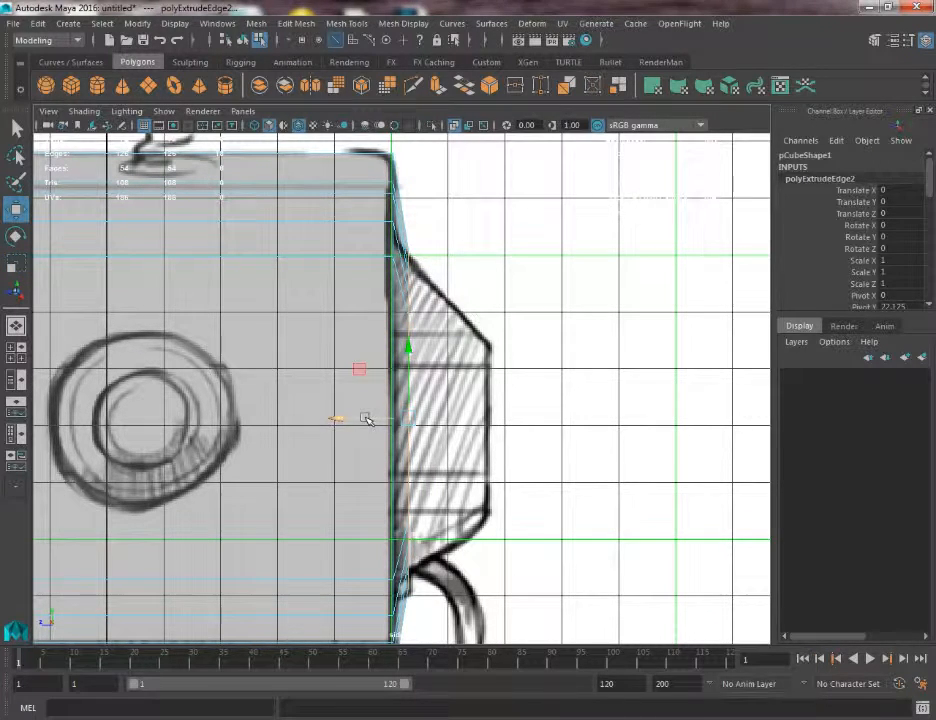
pyautogui.moveTo(367, 418); pyautogui.dragTo(363, 418)
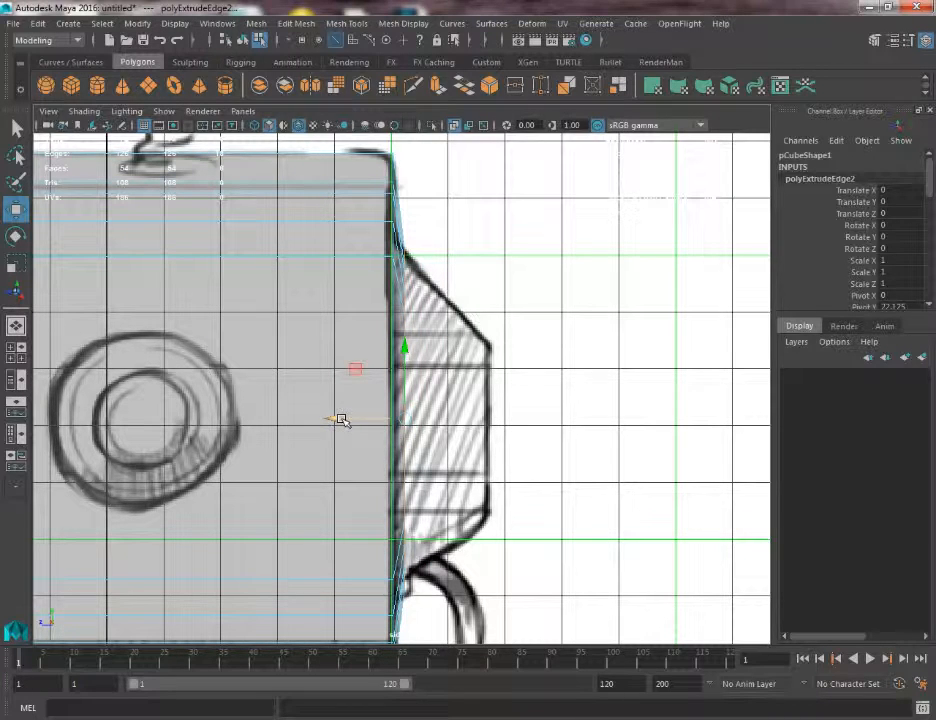
pyautogui.hotkey('ctrl', 'z')
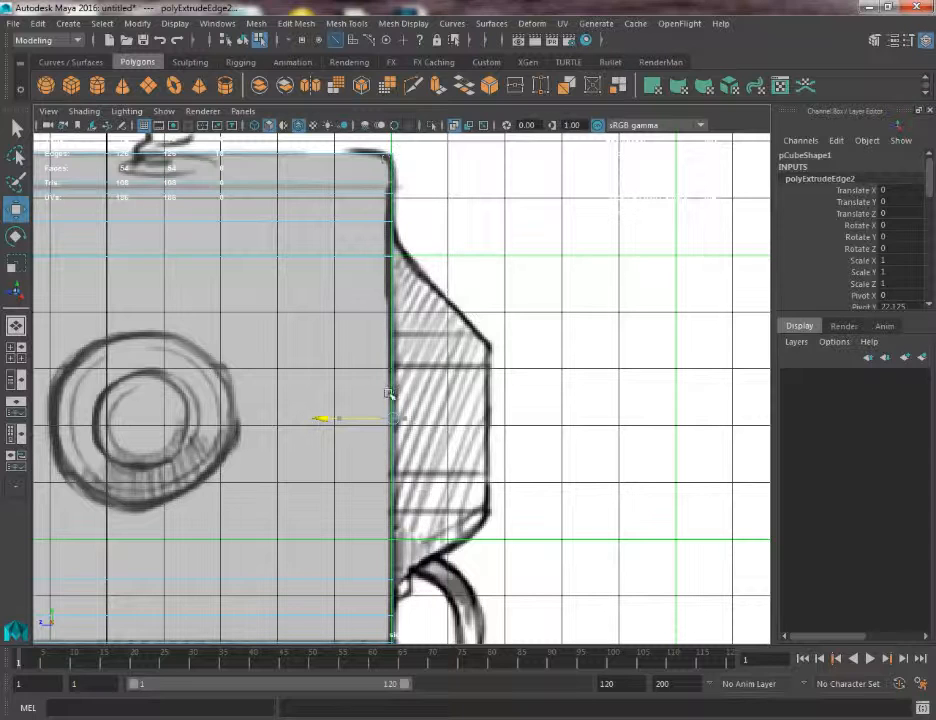
# Return to the perspective view and turn off X-ray shading on the head
pyautogui.moveTo(389, 393); pyautogui.dragTo(370, 556)
pyautogui.press('space')
pyautogui.moveTo(301, 419); pyautogui.dragTo(301, 378)
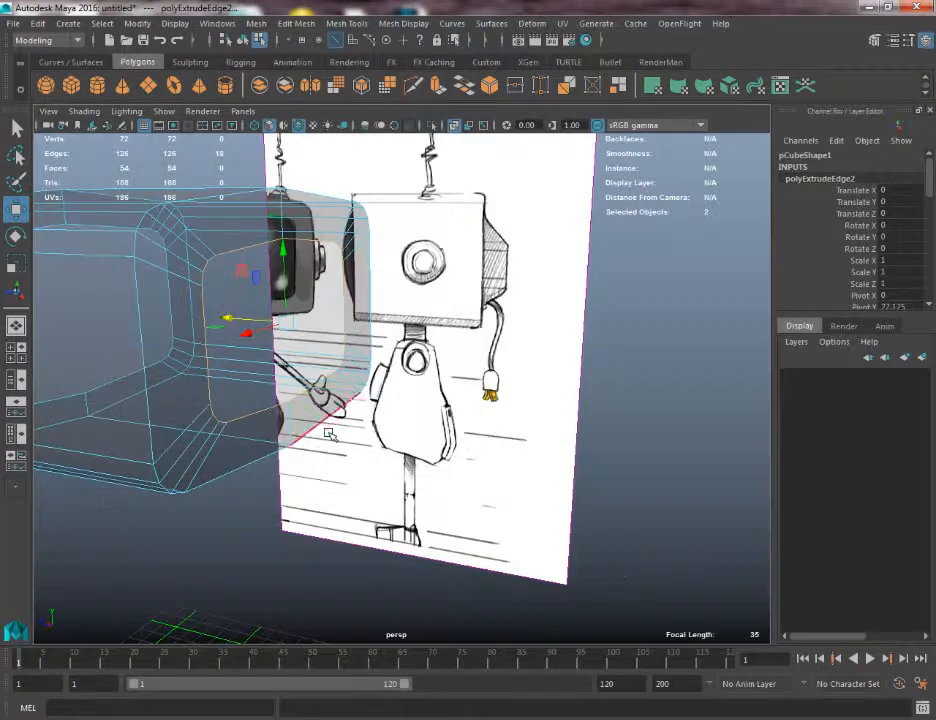
pyautogui.keyDown('alt'); pyautogui.moveTo(329, 434); pyautogui.dragTo(530, 398); pyautogui.keyUp('alt')
pyautogui.click(458, 124)
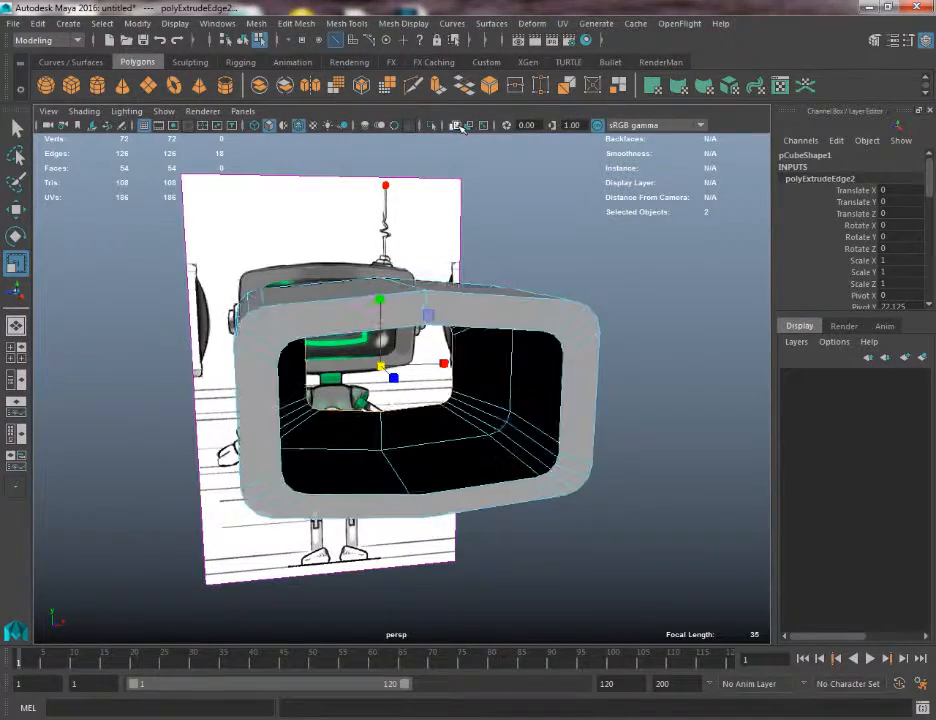
# Insert four single edge loops with the Insert Edge Loop tool, midway along both halves of the head's top and underside
pyautogui.moveTo(420, 330)
pyautogui.keyDown('alt'); pyautogui.mouseDown()
pyautogui.moveTo(246, 360)
pyautogui.moveTo(361, 374)
pyautogui.moveTo(476, 334)
pyautogui.moveTo(309, 309)
pyautogui.moveTo(342, 250)
pyautogui.mouseUp(); pyautogui.keyUp('alt')
pyautogui.keyDown('alt'); pyautogui.moveTo(368, 618); pyautogui.dragTo(439, 344); pyautogui.keyUp('alt')
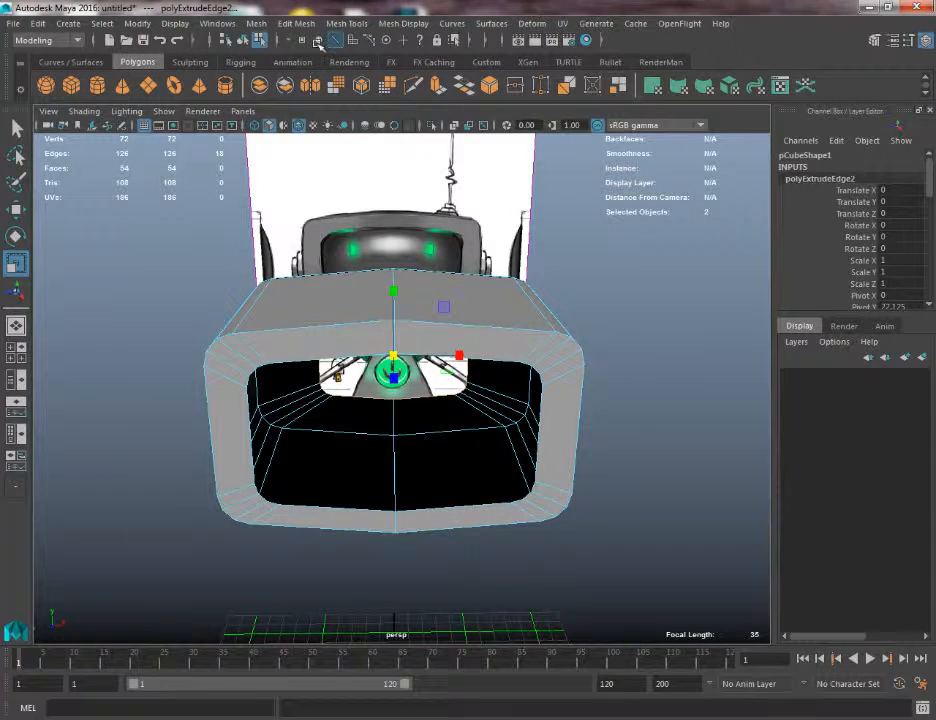
pyautogui.click(296, 23)
pyautogui.moveTo(346, 23)
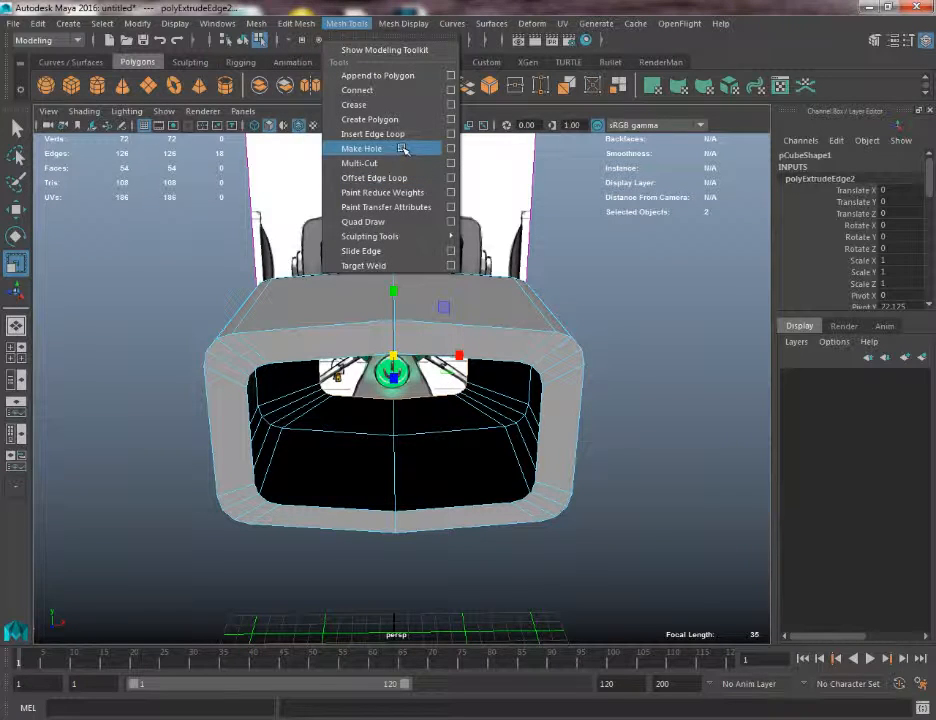
pyautogui.click(452, 134)
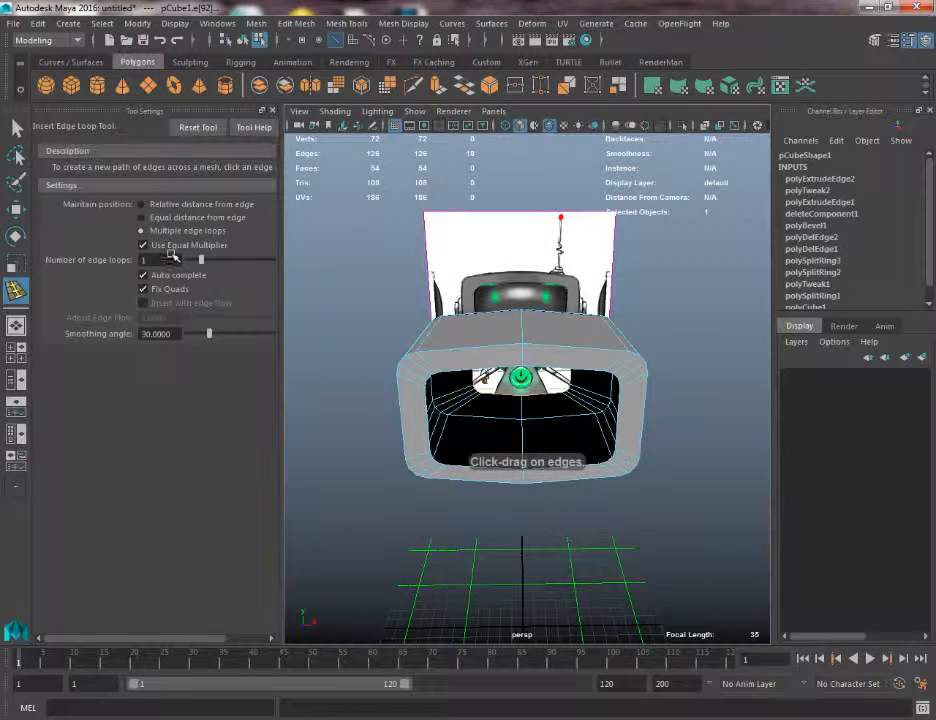
pyautogui.click(480, 347)
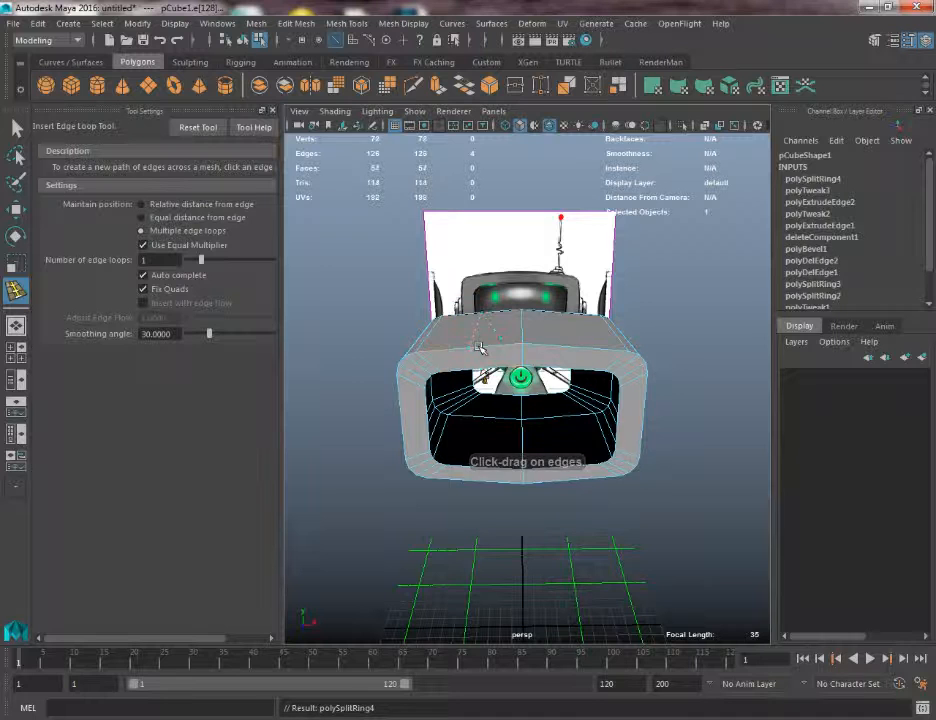
pyautogui.click(571, 347)
pyautogui.click(565, 470)
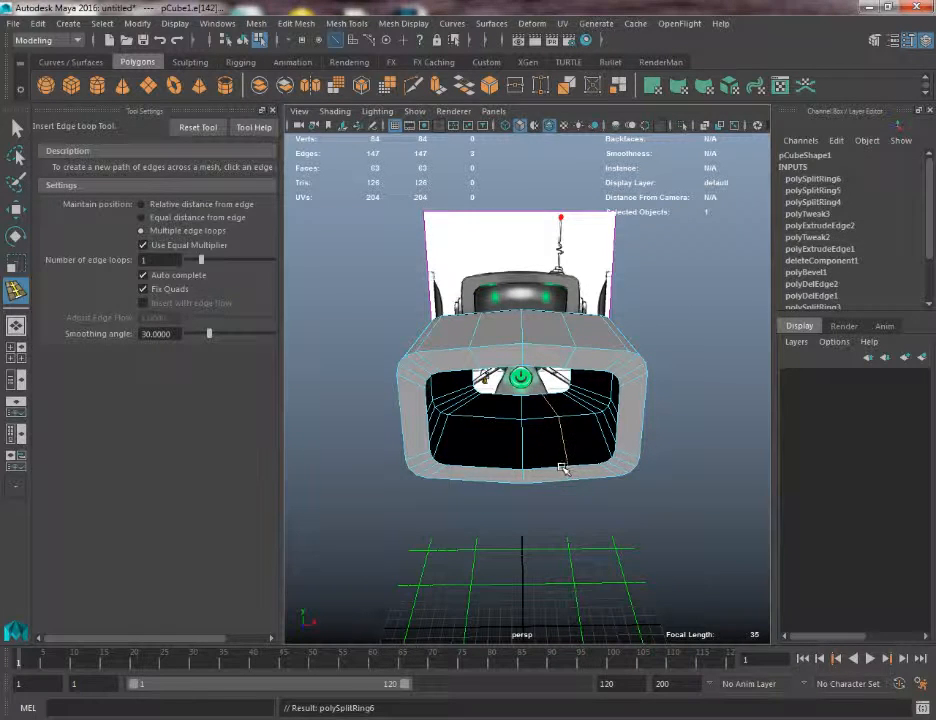
pyautogui.click(490, 468)
# Select the new top edges and their back rim segments, and raise them in the X-rayed front view to match the reference's curved outline
pyautogui.keyDown('alt'); pyautogui.moveTo(484, 421); pyautogui.dragTo(472, 453, button='right'); pyautogui.keyUp('alt')
pyautogui.press('w')
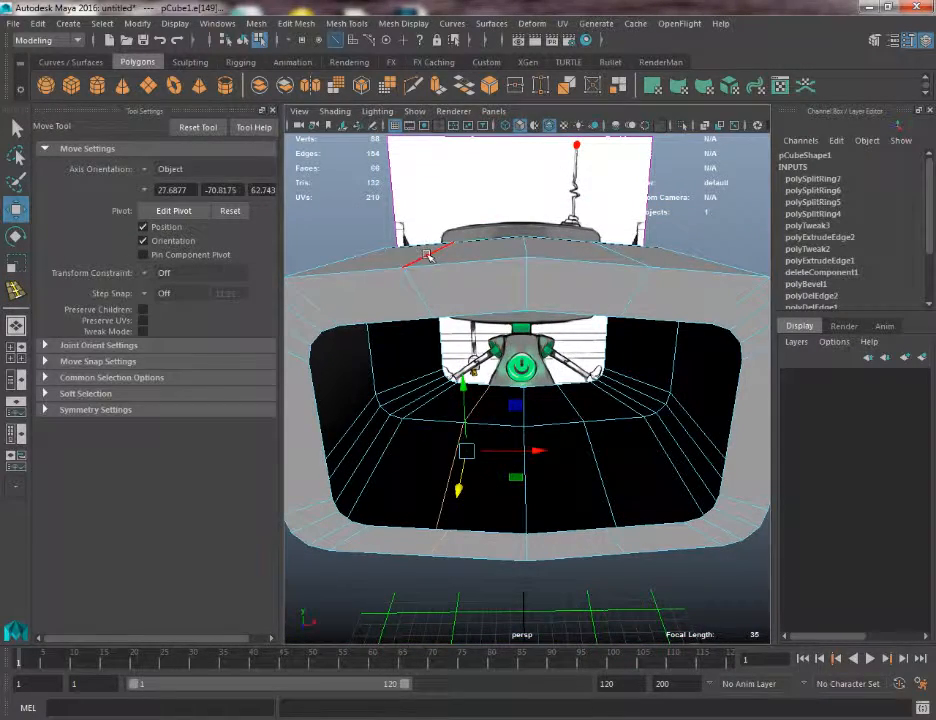
pyautogui.click(428, 256)
pyautogui.keyDown('shift'); pyautogui.click(420, 295); pyautogui.keyUp('shift')
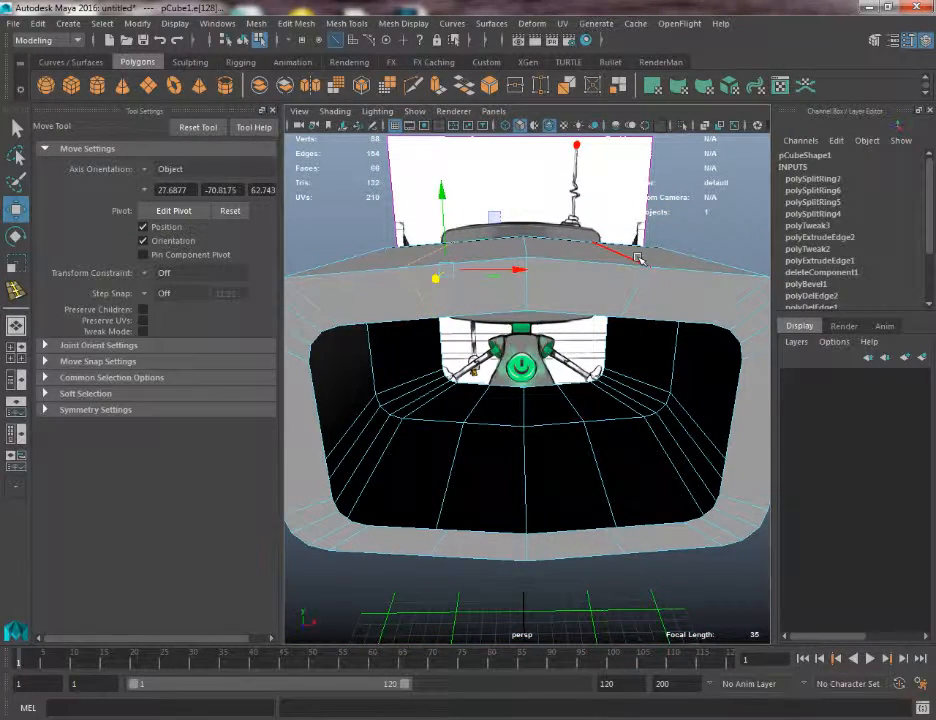
pyautogui.keyDown('shift'); pyautogui.click(638, 258); pyautogui.keyUp('shift')
pyautogui.keyDown('shift'); pyautogui.click(640, 284); pyautogui.keyUp('shift')
pyautogui.keyDown('alt'); pyautogui.moveTo(589, 336); pyautogui.dragTo(547, 349); pyautogui.keyUp('alt')
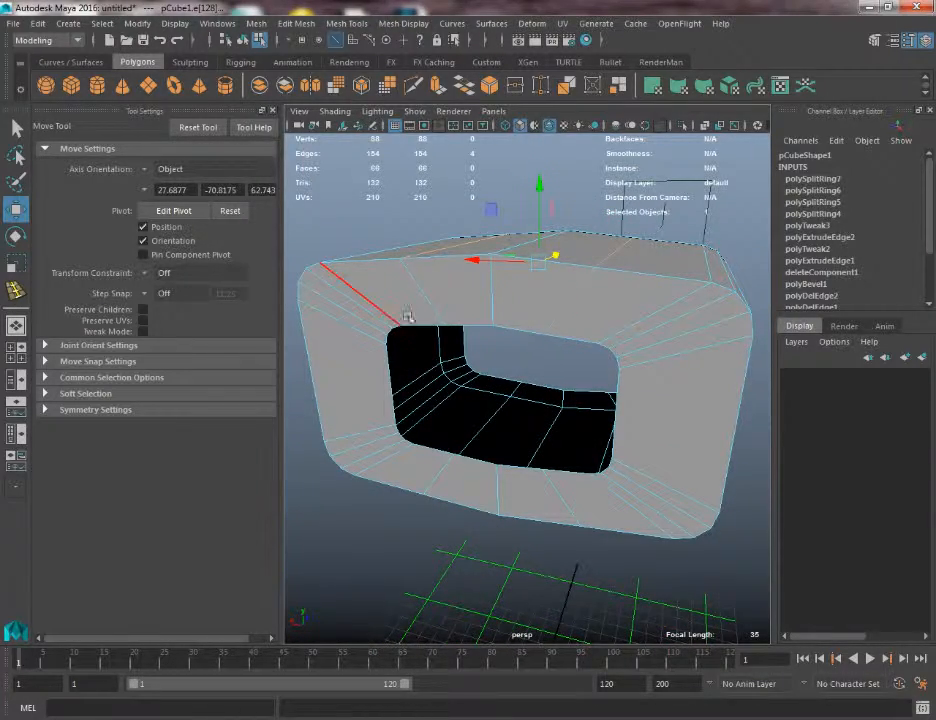
pyautogui.keyDown('alt'); pyautogui.moveTo(660, 382); pyautogui.dragTo(416, 252); pyautogui.keyUp('alt')
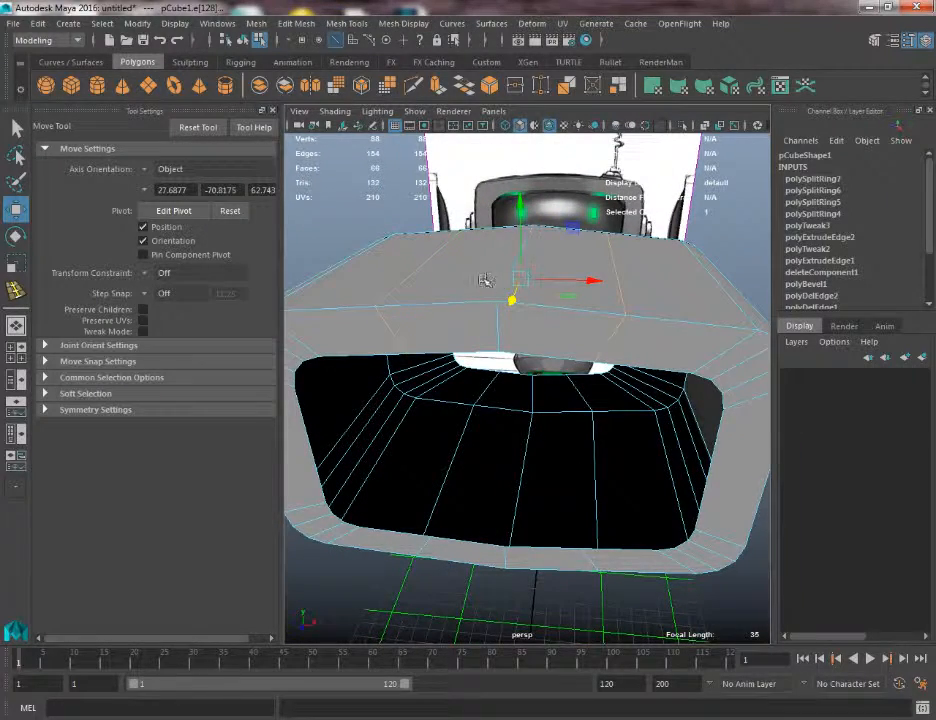
pyautogui.keyDown('alt'); pyautogui.moveTo(483, 152); pyautogui.dragTo(486, 190); pyautogui.keyUp('alt')
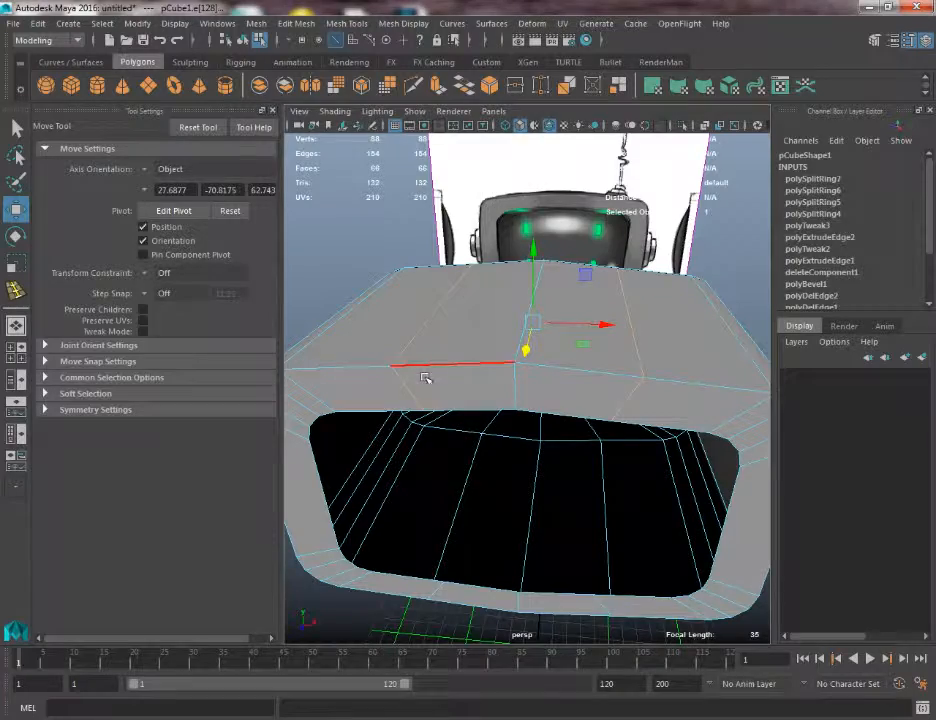
pyautogui.press('space')
pyautogui.moveTo(522, 437); pyautogui.dragTo(533, 480)
pyautogui.scroll(2, 516, 376)
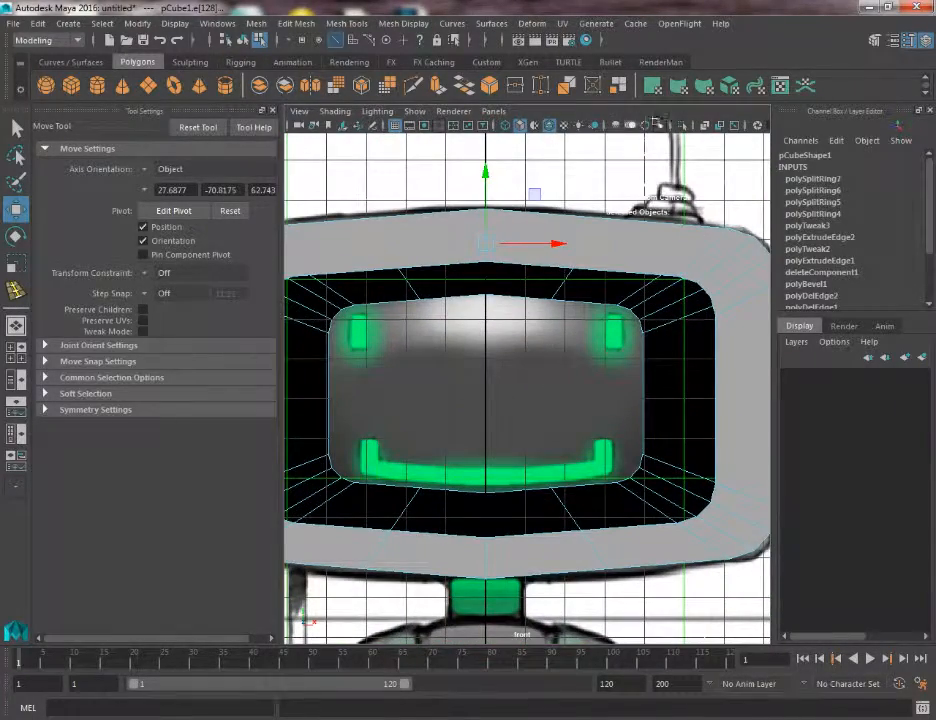
pyautogui.click(706, 125)
pyautogui.click(269, 110)
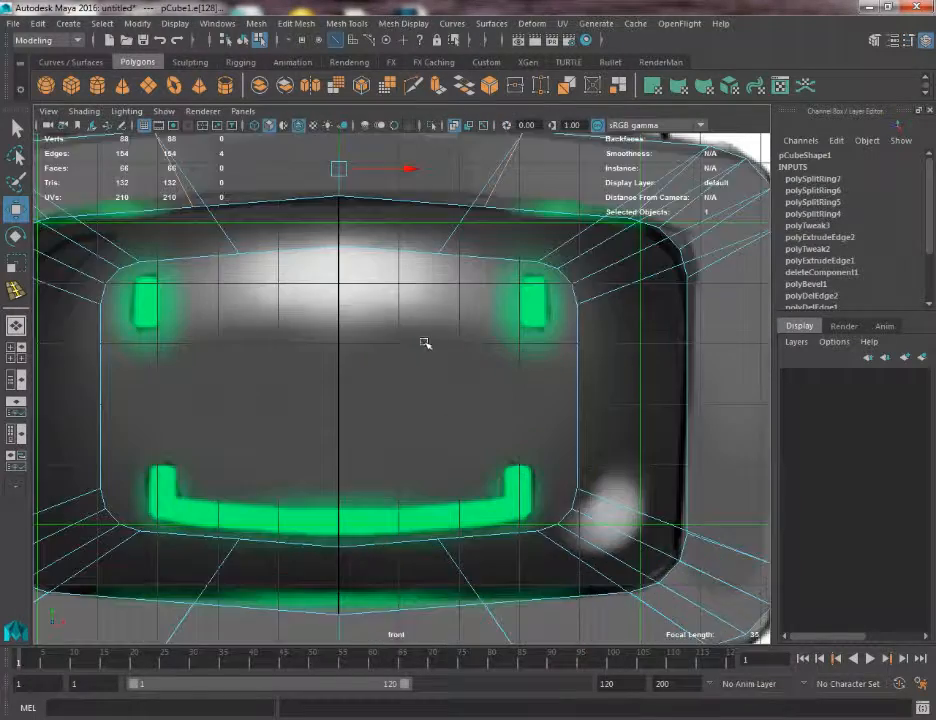
pyautogui.keyDown('alt'); pyautogui.moveTo(424, 341); pyautogui.dragTo(456, 424, button='middle'); pyautogui.keyUp('alt')
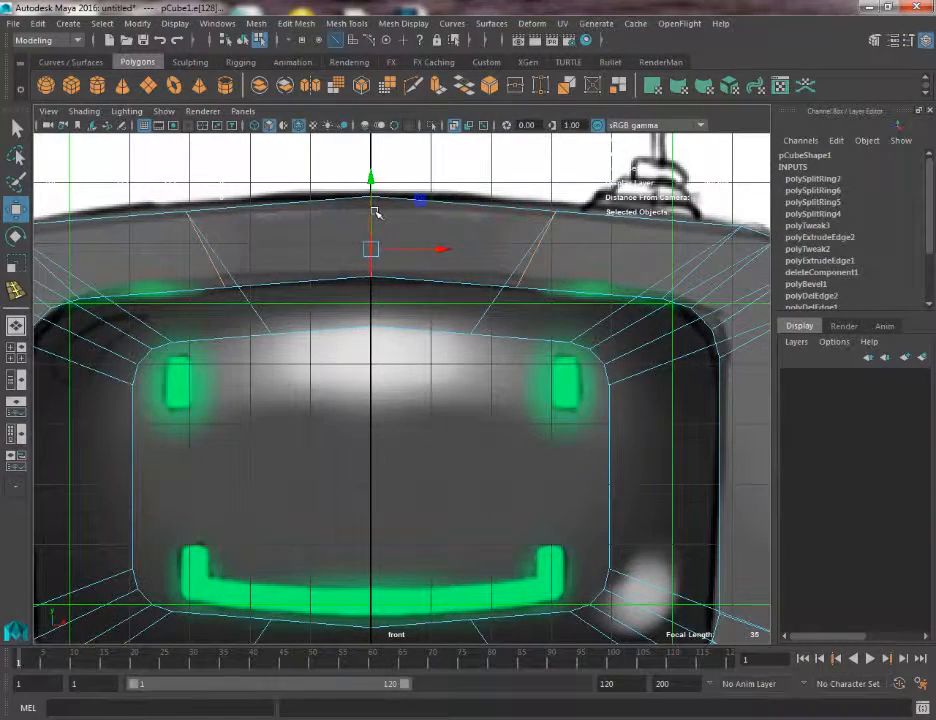
pyautogui.moveTo(373, 212); pyautogui.dragTo(372, 207)
pyautogui.moveTo(301, 281)
pyautogui.keyDown('alt'); pyautogui.mouseDown(button='middle')
pyautogui.moveTo(393, 282)
pyautogui.moveTo(347, 272)
pyautogui.moveTo(313, 295)
pyautogui.mouseUp(button='middle'); pyautogui.keyUp('alt')
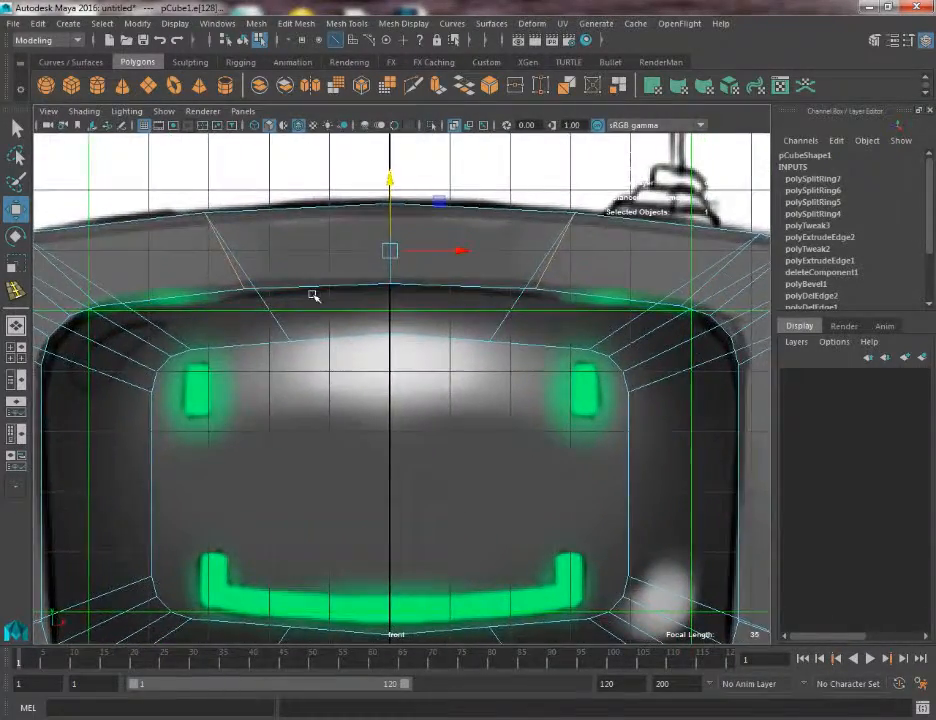
pyautogui.scroll(-5, 313, 295)
pyautogui.keyDown('alt'); pyautogui.moveTo(380, 632); pyautogui.dragTo(378, 499, button='middle'); pyautogui.keyUp('alt')
pyautogui.scroll(5, 378, 499)
pyautogui.press('space')
pyautogui.moveTo(247, 437); pyautogui.dragTo(253, 355)
pyautogui.keyDown('alt'); pyautogui.moveTo(316, 379); pyautogui.dragTo(332, 322); pyautogui.keyUp('alt')
pyautogui.click(365, 196)
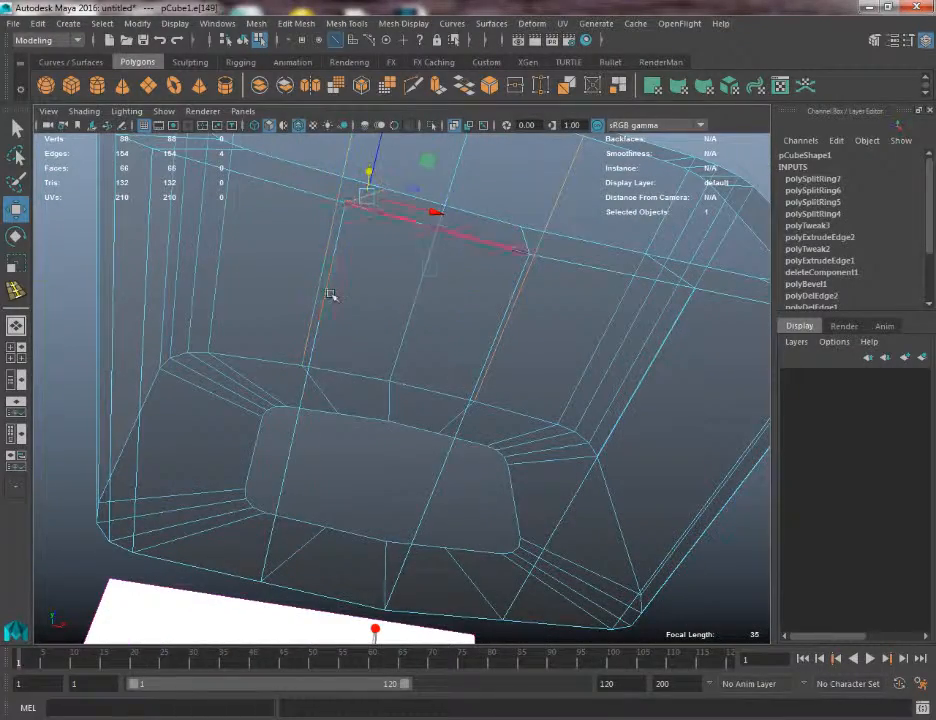
pyautogui.keyDown('shift'); pyautogui.click(326, 296); pyautogui.keyUp('shift')
pyautogui.keyDown('shift'); pyautogui.click(669, 273); pyautogui.keyUp('shift')
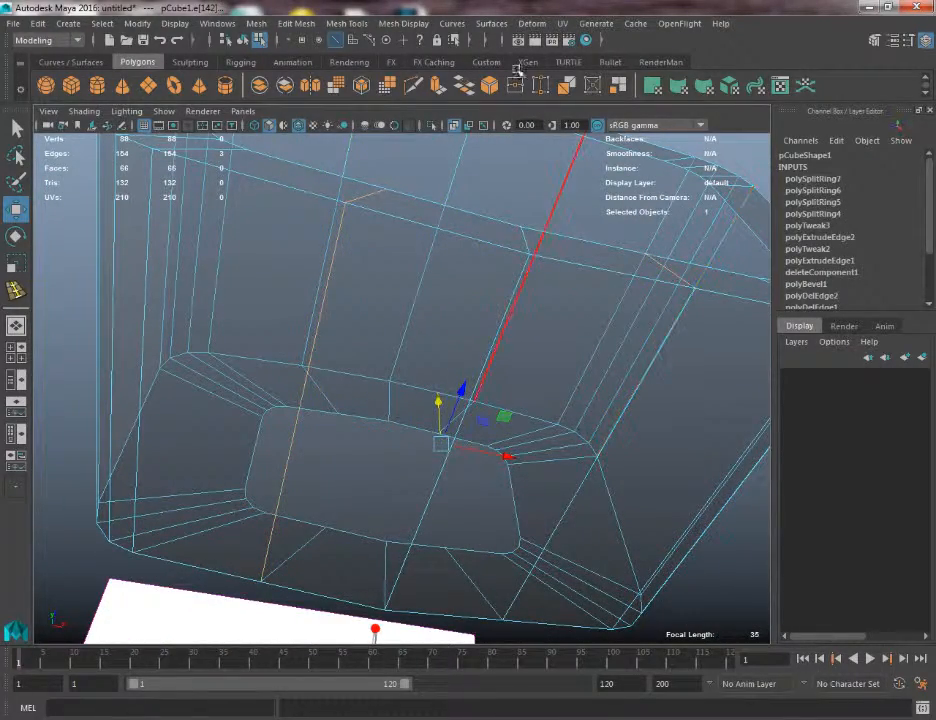
# Select the new underside edges and their back rim segments with X-ray off, and lower them in the X-rayed front view to match the reference curve
pyautogui.keyDown('alt'); pyautogui.moveTo(470, 170); pyautogui.dragTo(452, 417); pyautogui.keyUp('alt')
pyautogui.click(283, 341)
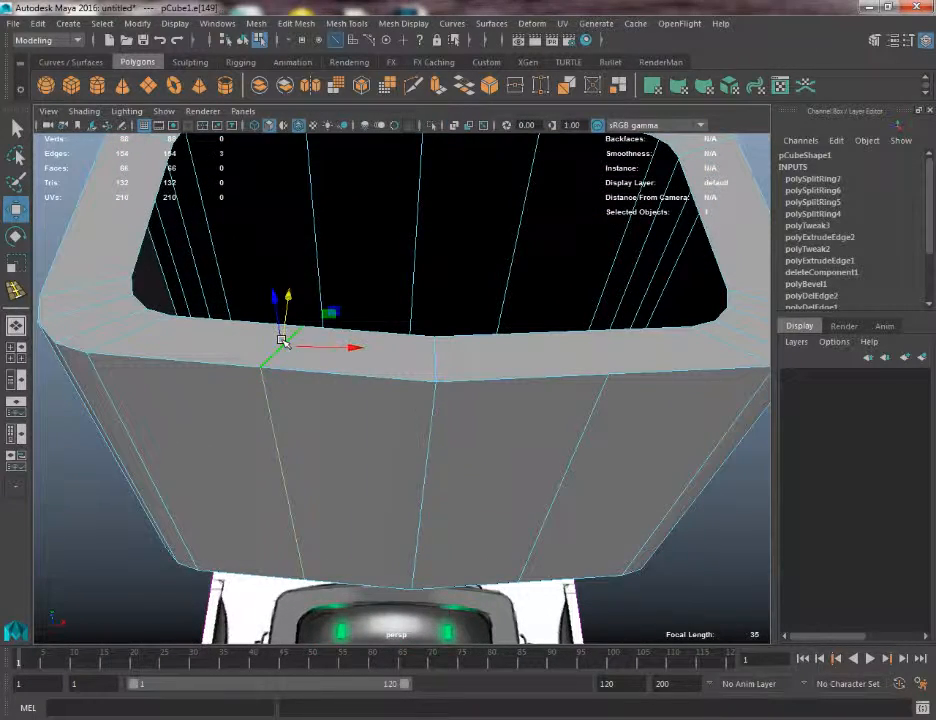
pyautogui.click(273, 451)
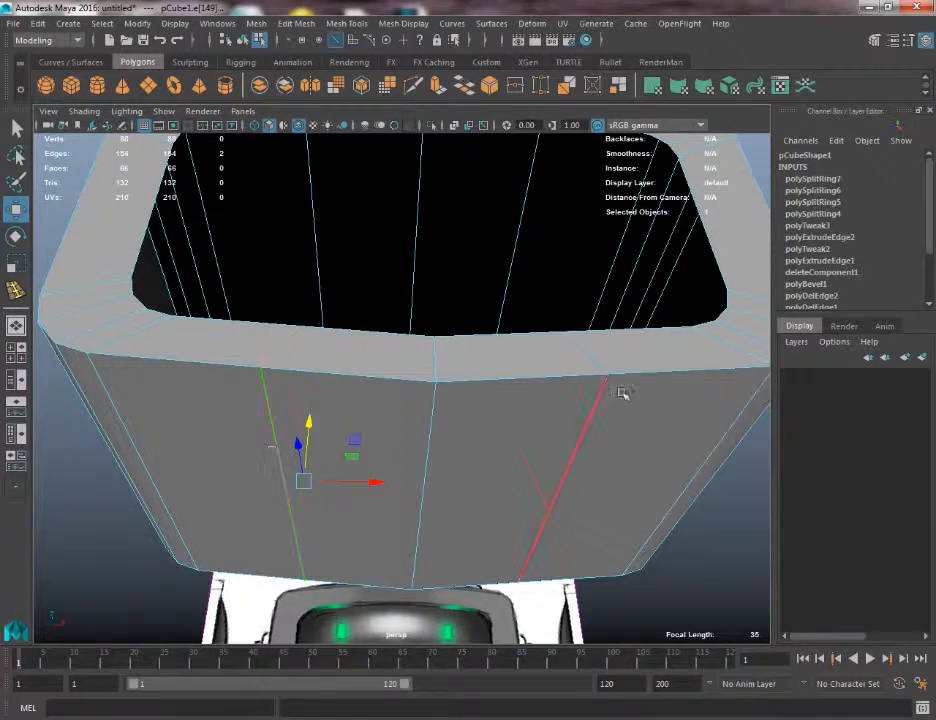
pyautogui.keyDown('shift'); pyautogui.click(588, 350); pyautogui.keyUp('shift')
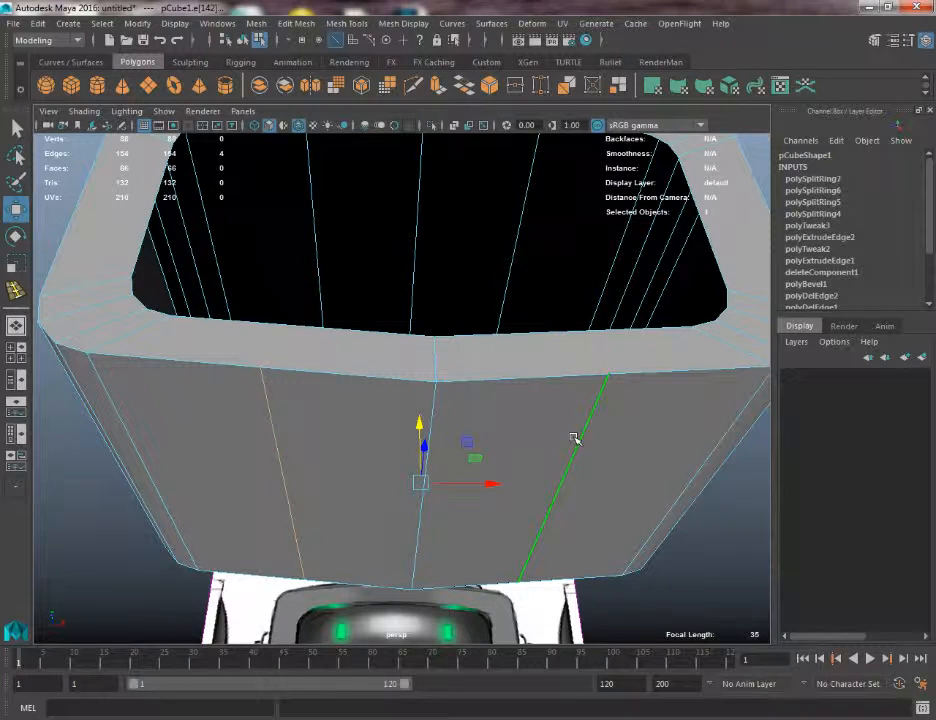
pyautogui.press('space')
pyautogui.moveTo(537, 355); pyautogui.dragTo(531, 397)
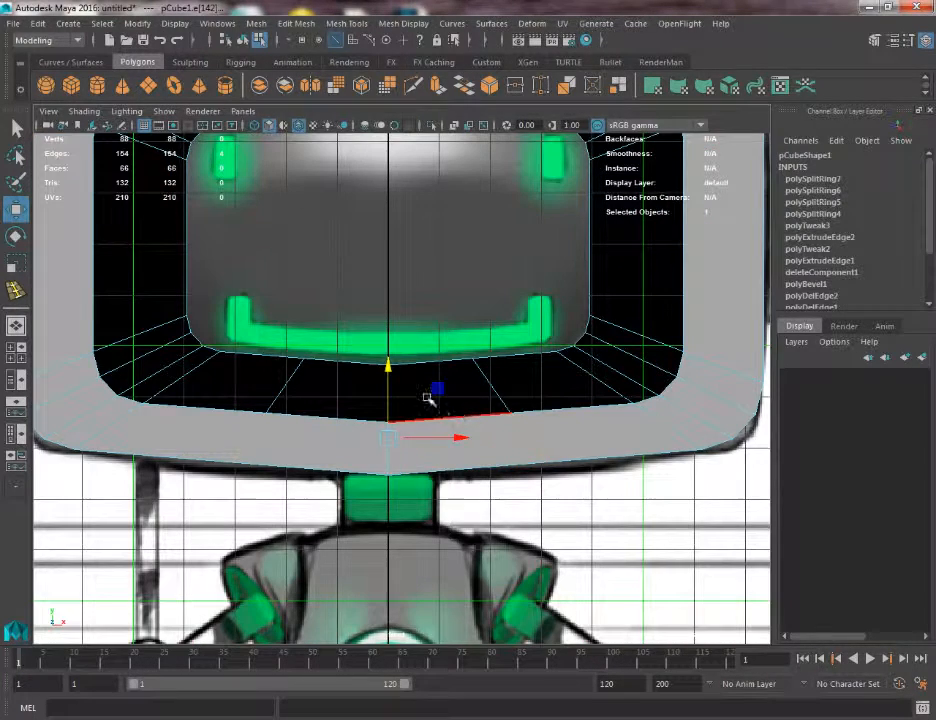
pyautogui.click(454, 126)
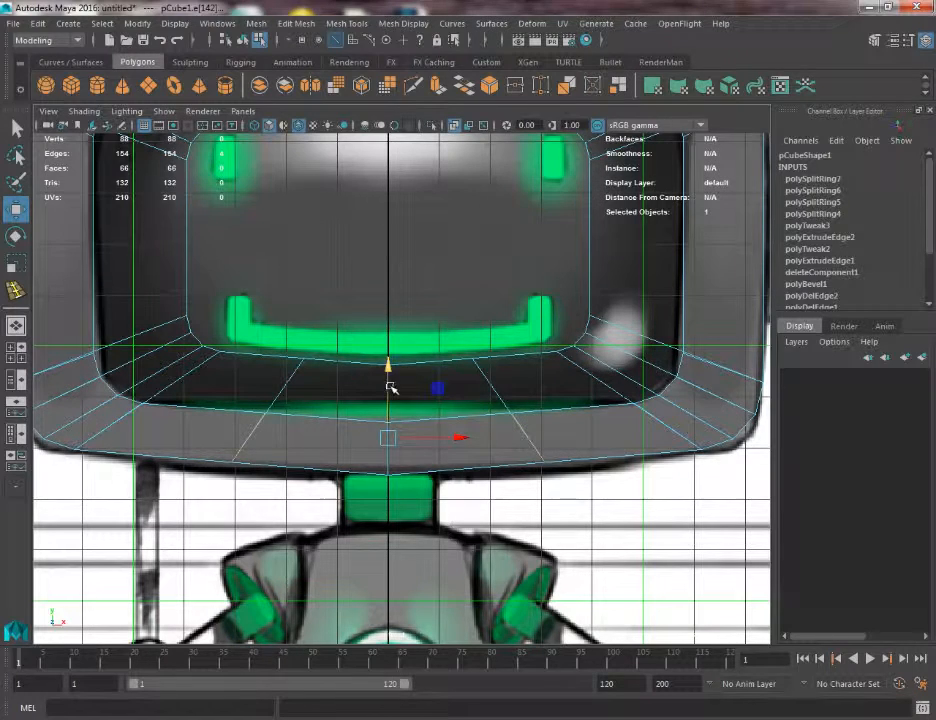
pyautogui.moveTo(390, 386); pyautogui.dragTo(391, 393)
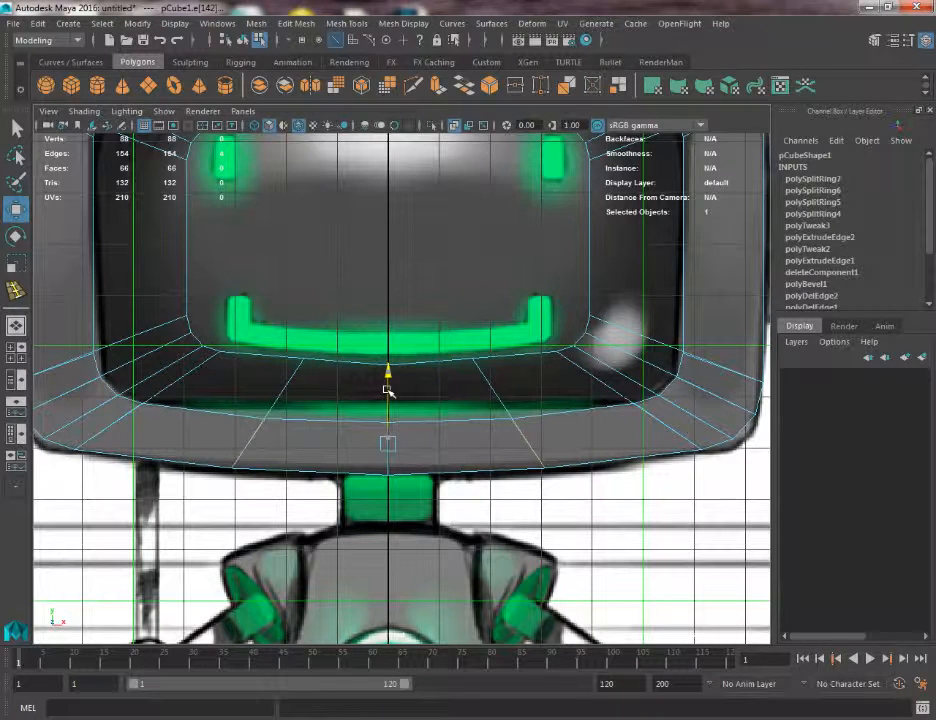
pyautogui.scroll(-1, 380, 375)
pyautogui.keyDown('alt'); pyautogui.moveTo(391, 196); pyautogui.dragTo(399, 297, button='middle'); pyautogui.keyUp('alt')
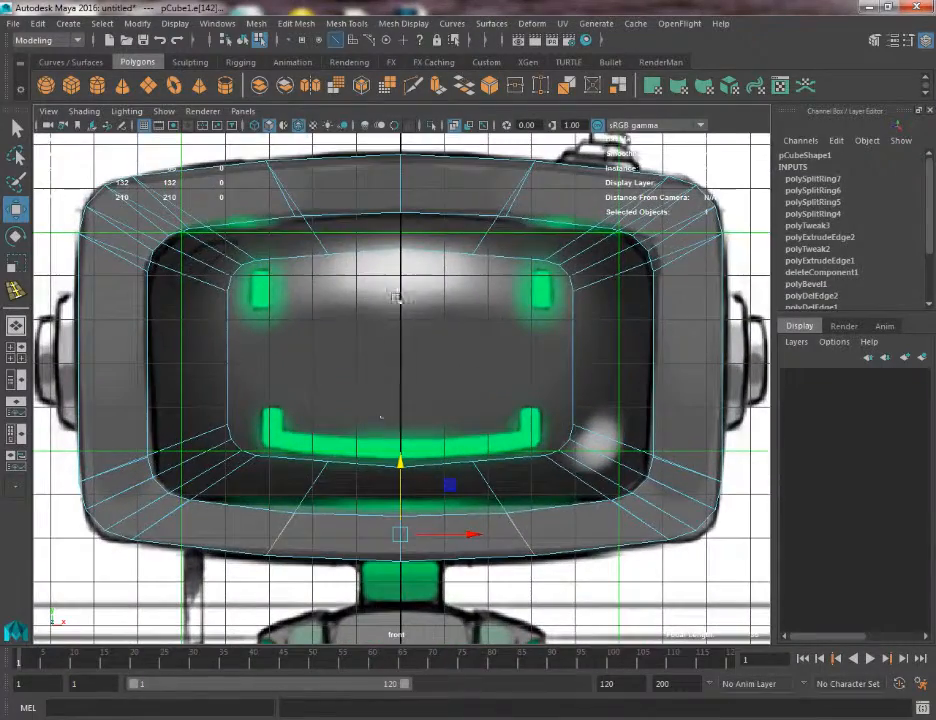
# Return to the perspective view, turn off X-ray shading, and switch the head from edge selection back to object mode
pyautogui.press('space')
pyautogui.moveTo(399, 290); pyautogui.dragTo(399, 157)
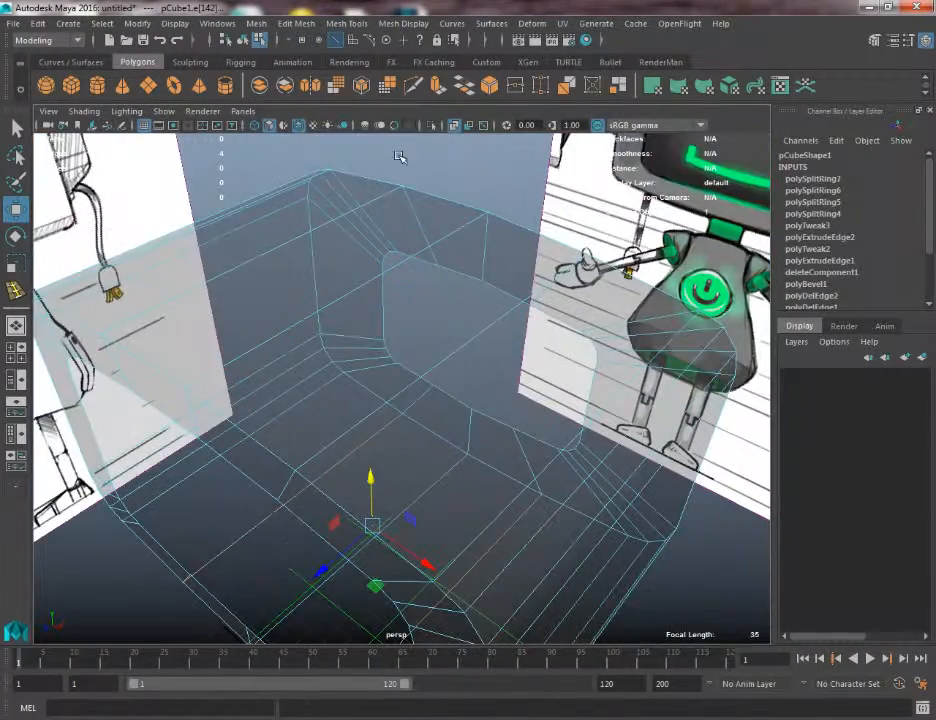
pyautogui.click(457, 125)
pyautogui.press('q')
pyautogui.scroll(-4, 418, 390)
pyautogui.moveTo(413, 328)
pyautogui.mouseDown(button='right')
pyautogui.moveTo(483, 307)
pyautogui.moveTo(476, 322)
pyautogui.mouseUp(button='right')
pyautogui.moveTo(389, 309); pyautogui.dragTo(445, 262, button='right')
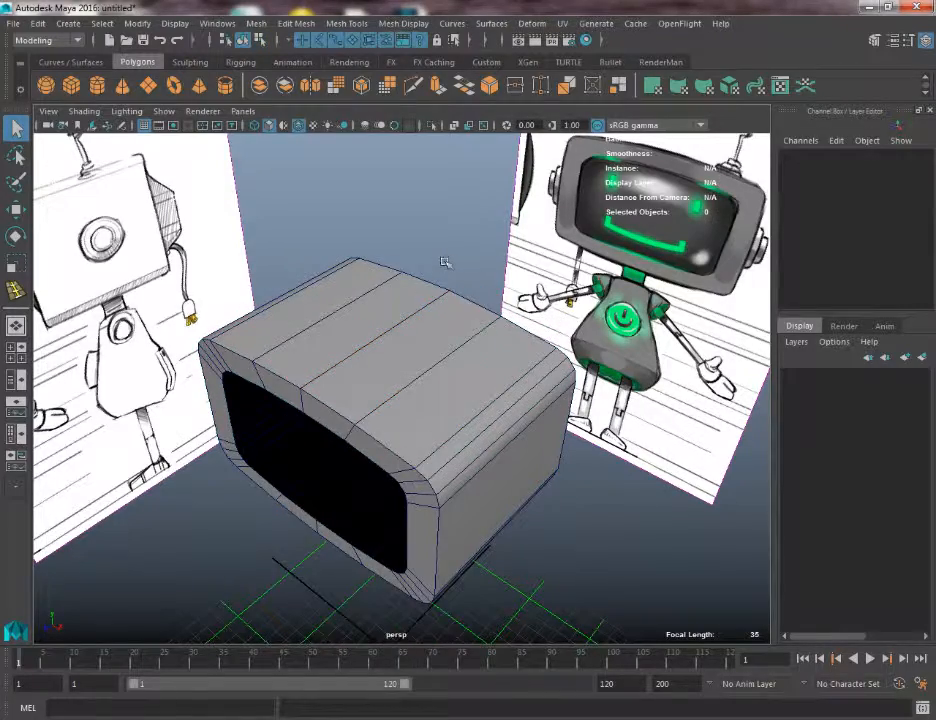
# Select the head and examine its curved shape and rims from the front, side and back in the perspective view
pyautogui.keyDown('alt'); pyautogui.moveTo(305, 133); pyautogui.dragTo(567, 215); pyautogui.keyUp('alt')
pyautogui.scroll(2, 522, 245)
pyautogui.click(510, 298)
pyautogui.keyDown('alt'); pyautogui.moveTo(508, 298); pyautogui.dragTo(391, 311); pyautogui.keyUp('alt')
pyautogui.keyDown('alt'); pyautogui.moveTo(255, 298); pyautogui.dragTo(78, 198); pyautogui.keyUp('alt')
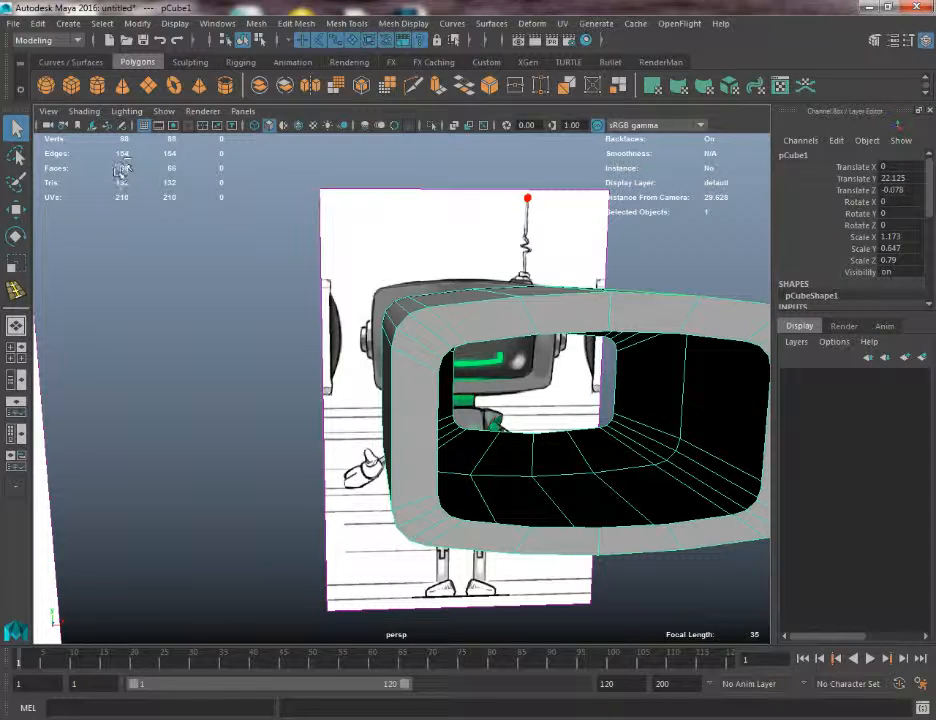
pyautogui.keyDown('alt'); pyautogui.moveTo(121, 147); pyautogui.dragTo(334, 328); pyautogui.keyUp('alt')
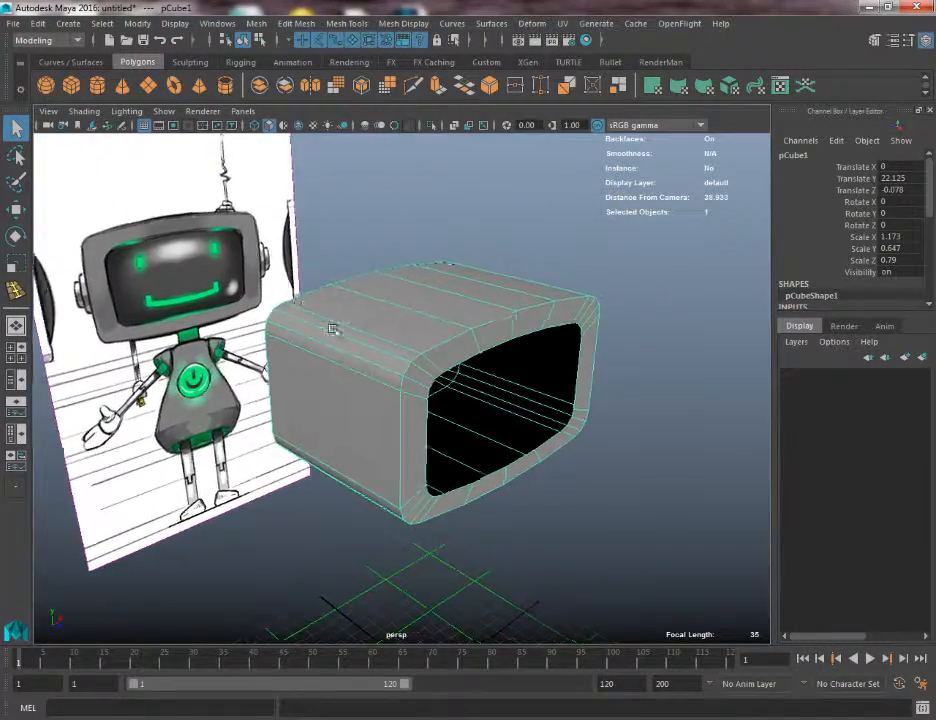
pyautogui.keyDown('alt'); pyautogui.moveTo(334, 328); pyautogui.dragTo(389, 367, button='right'); pyautogui.keyUp('alt')
pyautogui.keyDown('alt'); pyautogui.moveTo(389, 367); pyautogui.dragTo(414, 328); pyautogui.keyUp('alt')
pyautogui.keyDown('alt'); pyautogui.moveTo(560, 234); pyautogui.dragTo(494, 234); pyautogui.keyUp('alt')
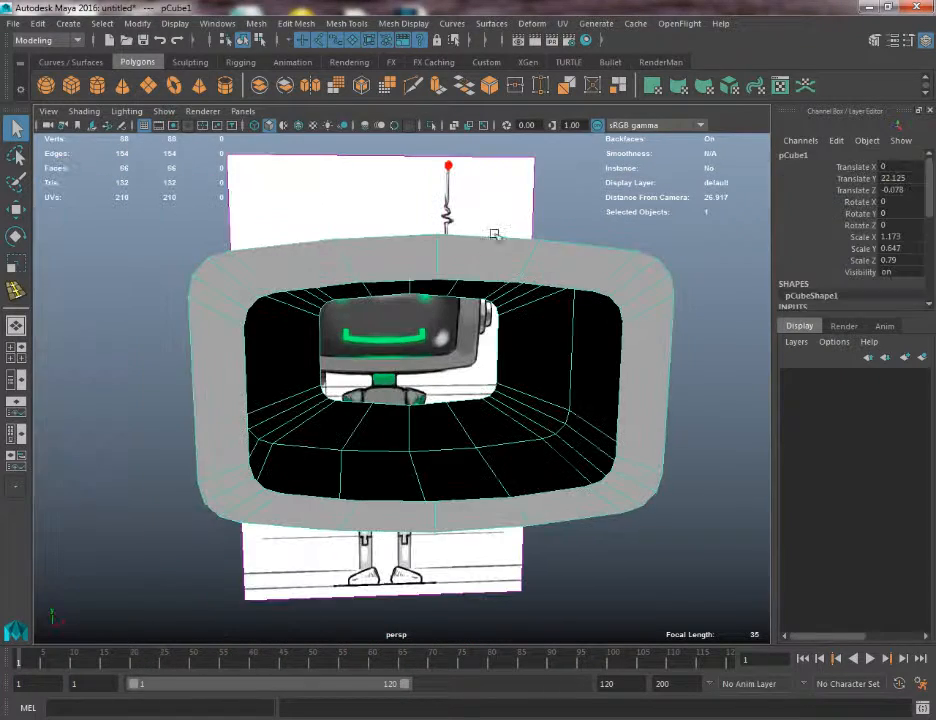
# Isolate the head to examine its shape without the reference planes, and end the isolation to view it against them again
pyautogui.click(430, 126)
pyautogui.click(522, 182)
pyautogui.keyDown('alt'); pyautogui.moveTo(522, 182); pyautogui.dragTo(428, 392); pyautogui.keyUp('alt')
pyautogui.click(440, 272)
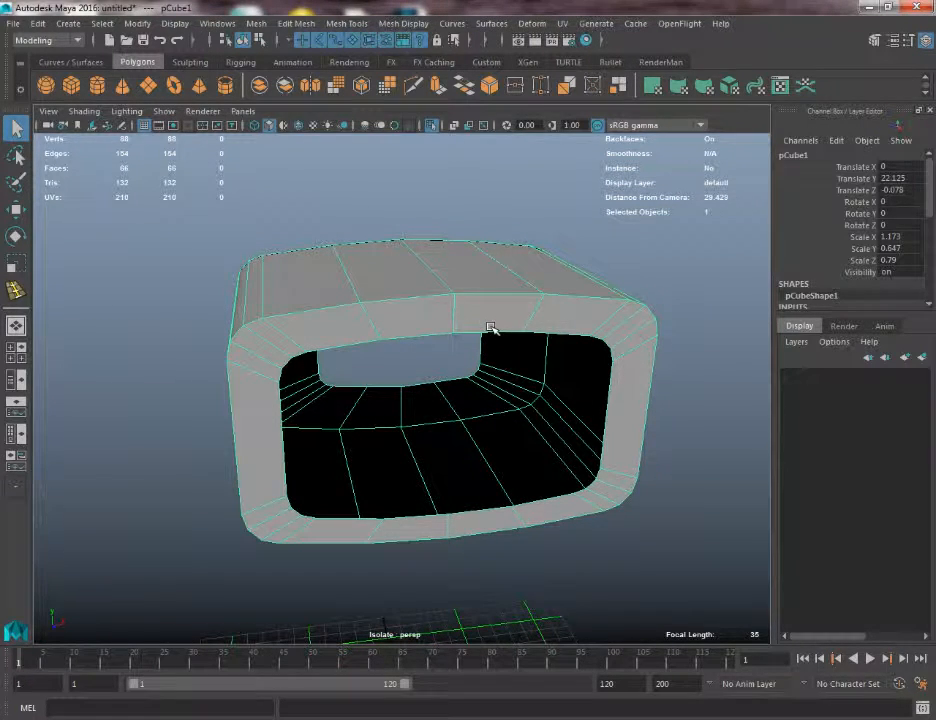
pyautogui.click(617, 219)
pyautogui.keyDown('alt'); pyautogui.moveTo(617, 219); pyautogui.dragTo(86, 239); pyautogui.keyUp('alt')
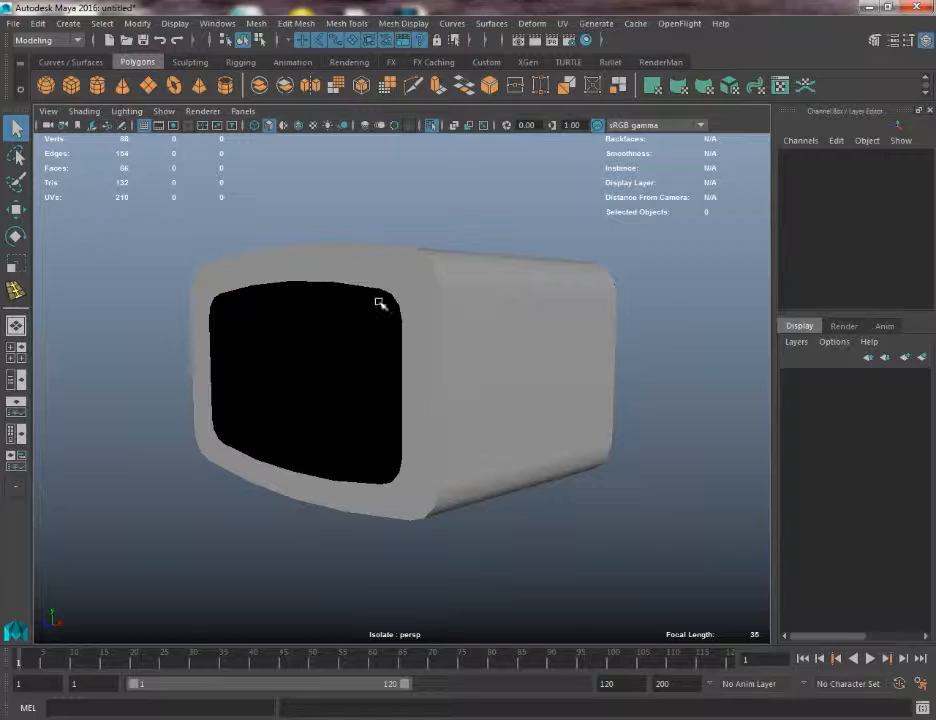
pyautogui.click(431, 125)
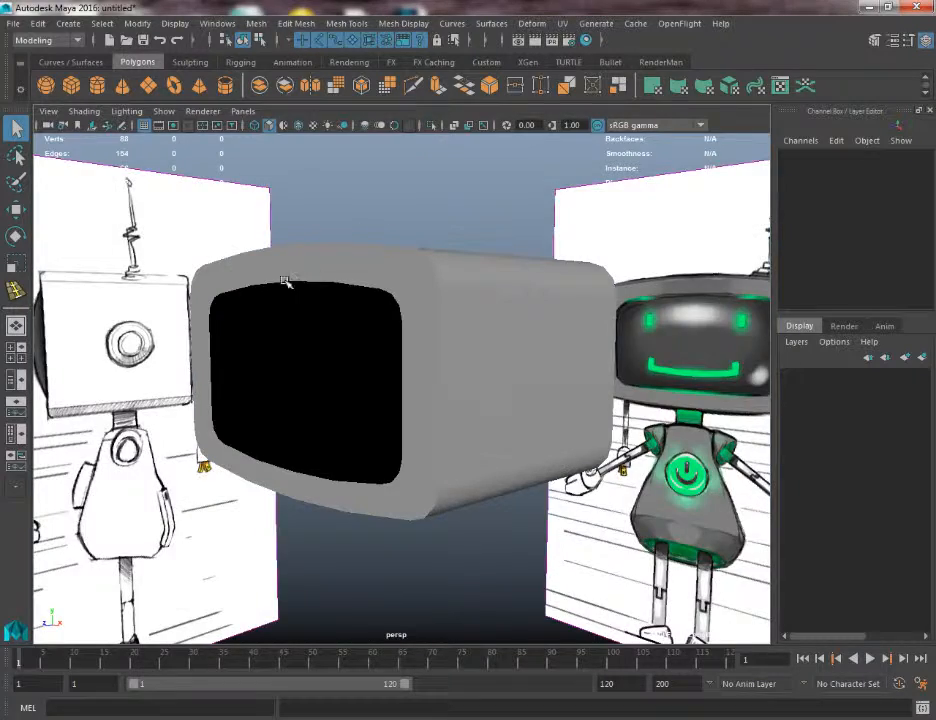
pyautogui.keyDown('alt'); pyautogui.moveTo(282, 282); pyautogui.dragTo(371, 367); pyautogui.keyUp('alt')
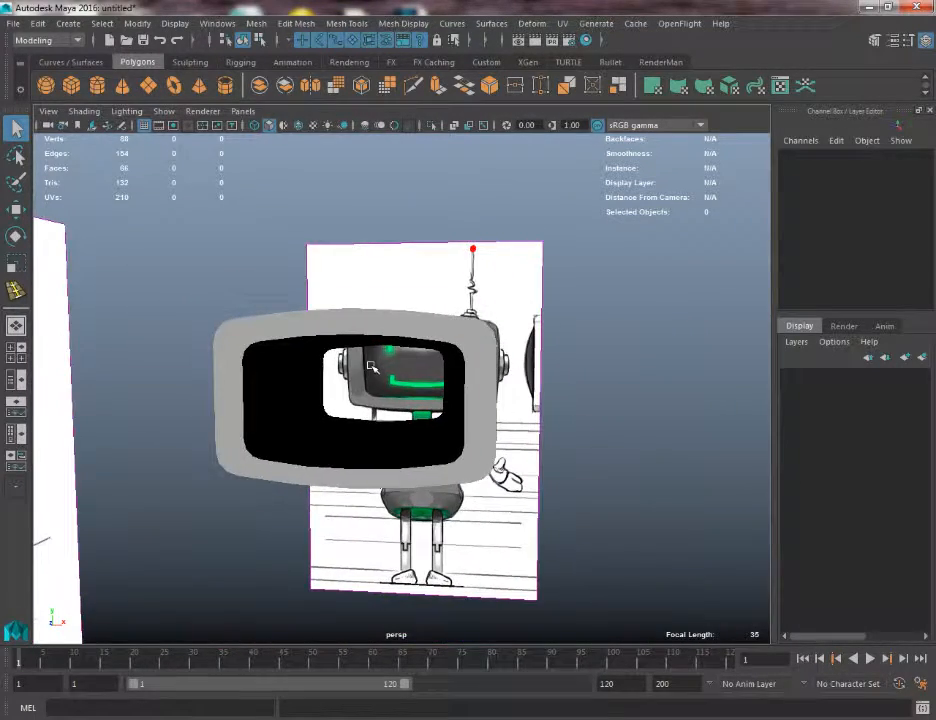
# Save the scene as TVBoy_01 in Maya Binary format in the TV-Boy2 project's scenes folder
pyautogui.hotkey('ctrl', 's')
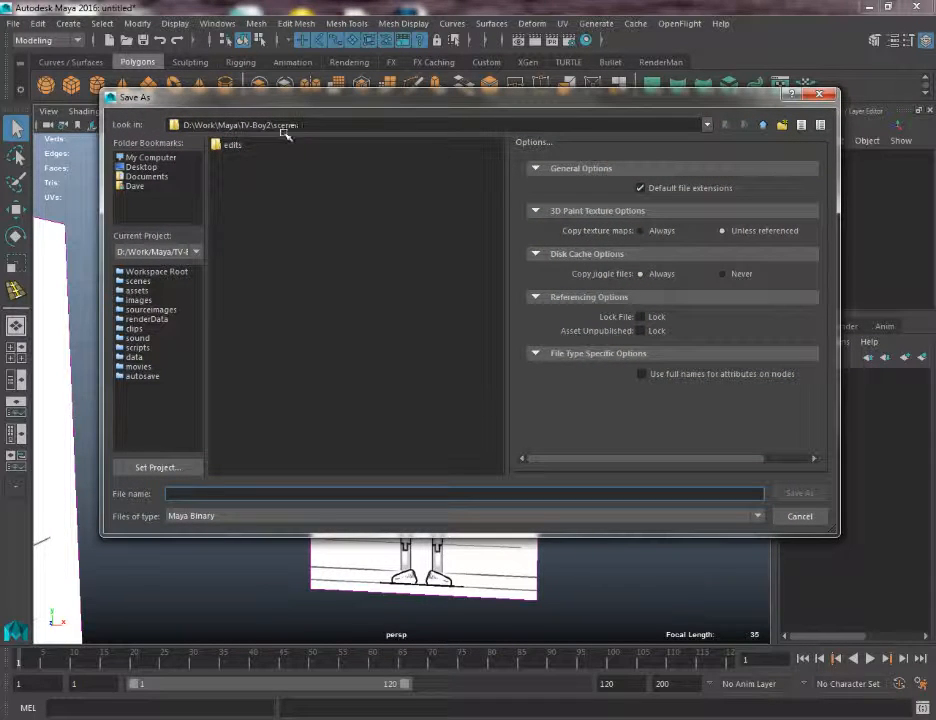
pyautogui.write('i')
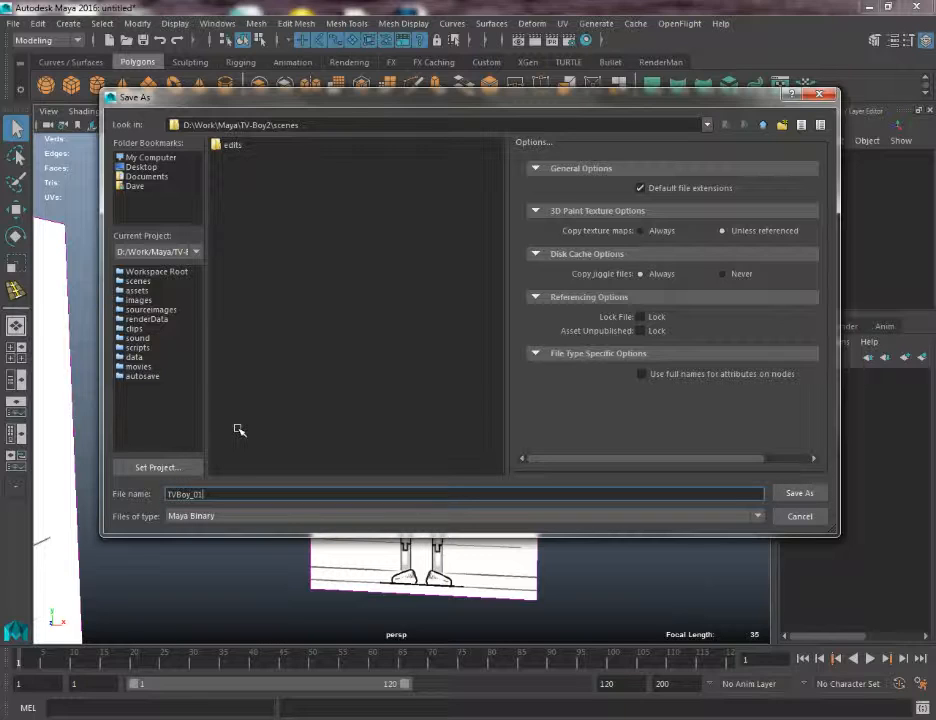
pyautogui.press('Return')
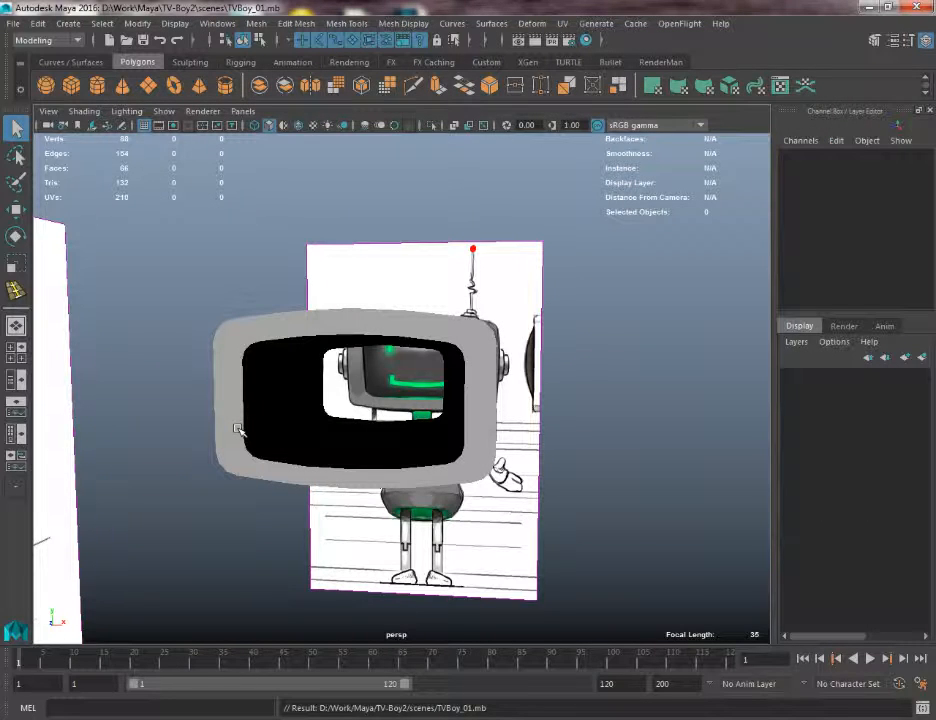